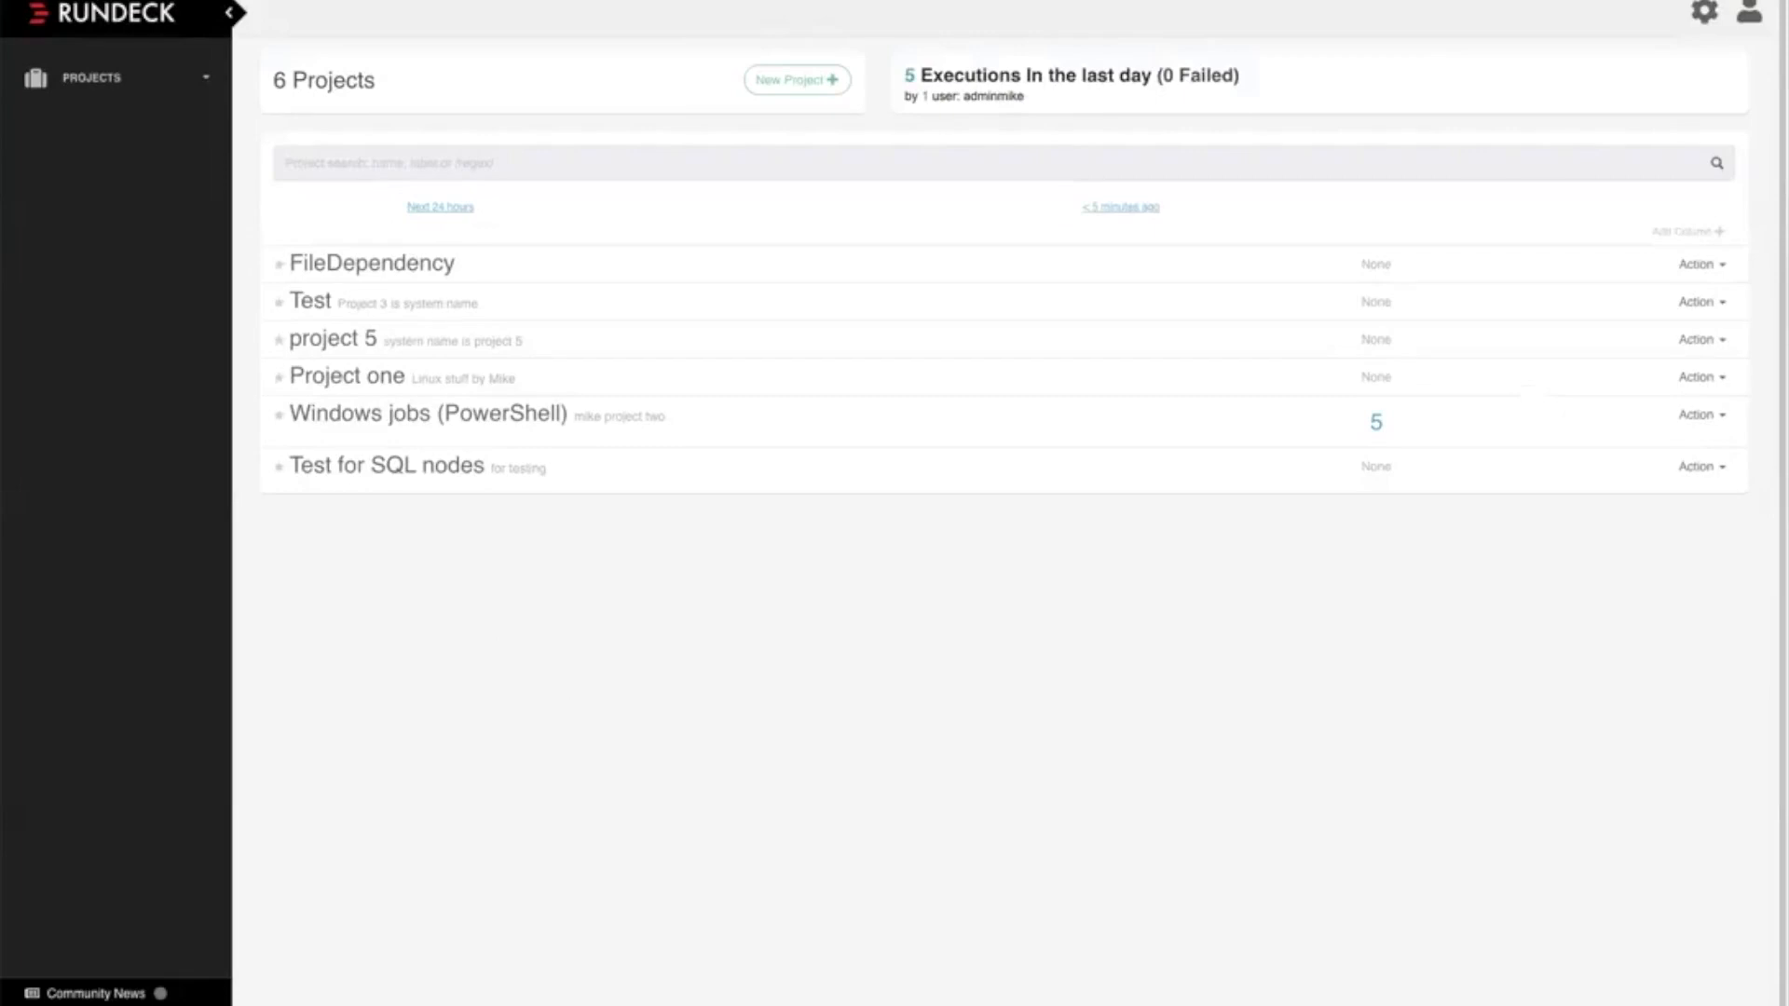
left_click(1749, 12)
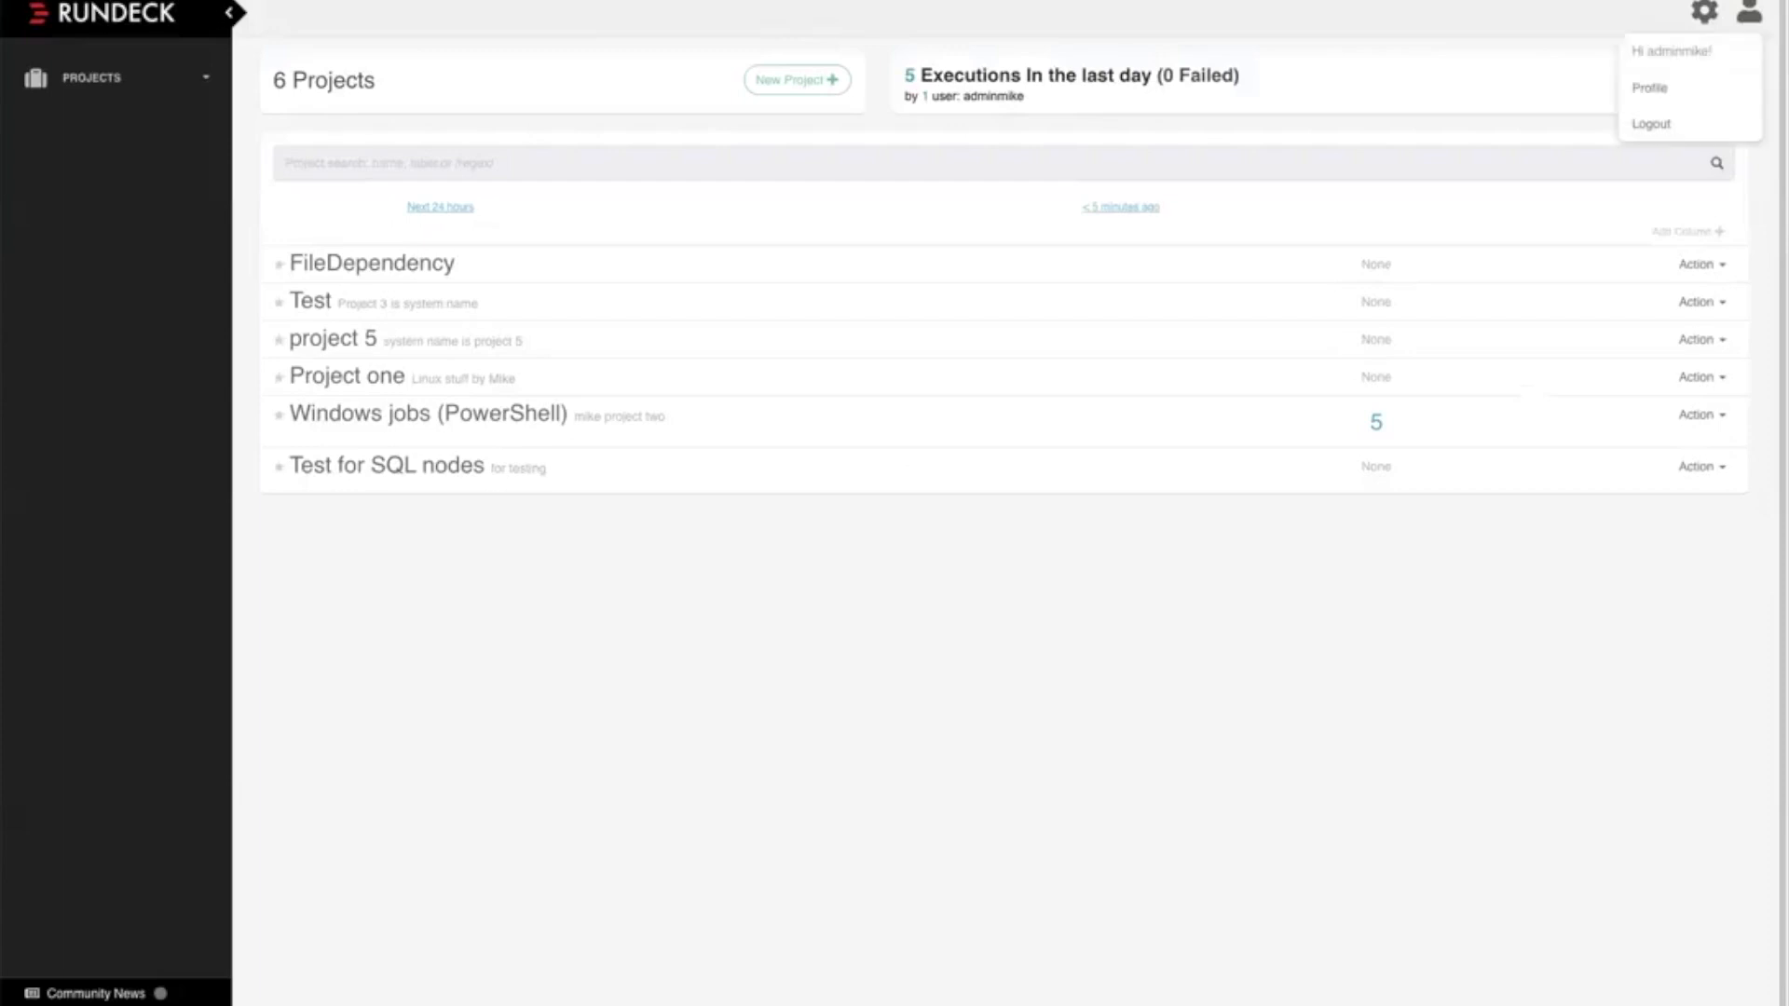
key("Escape")
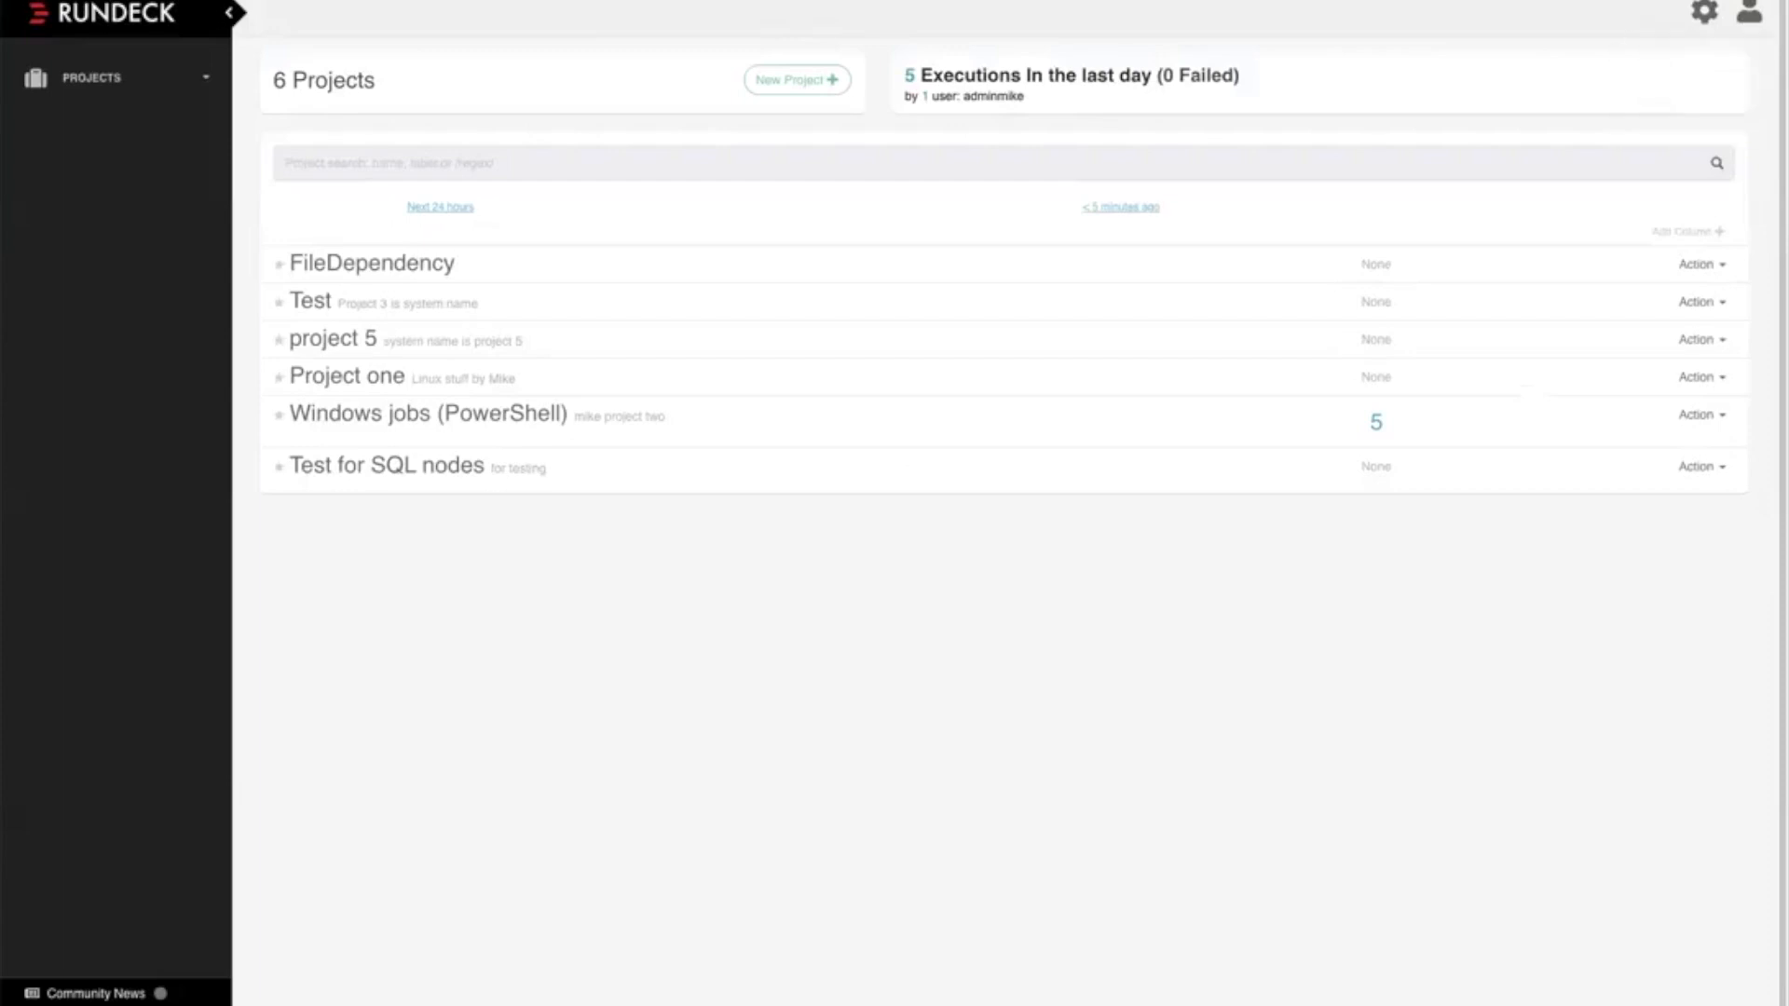
Open the Windows jobs (PowerShell) project
left_click(116, 13)
left_click(378, 414)
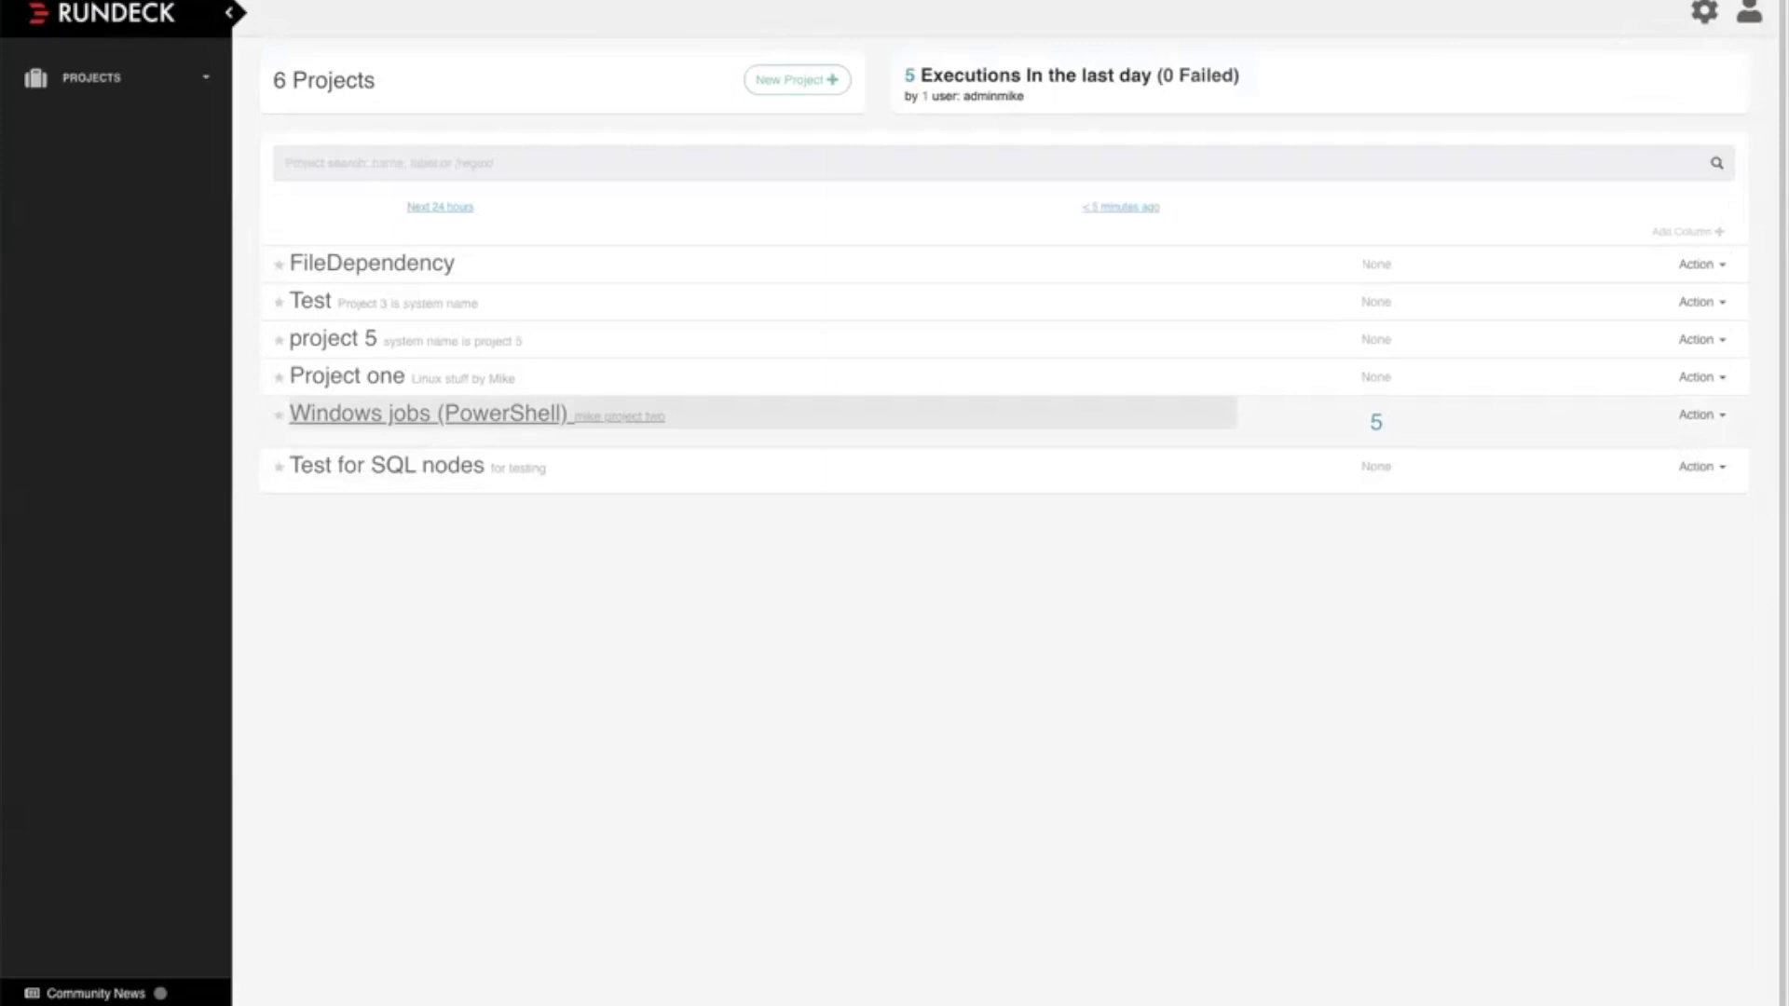
left_click(428, 414)
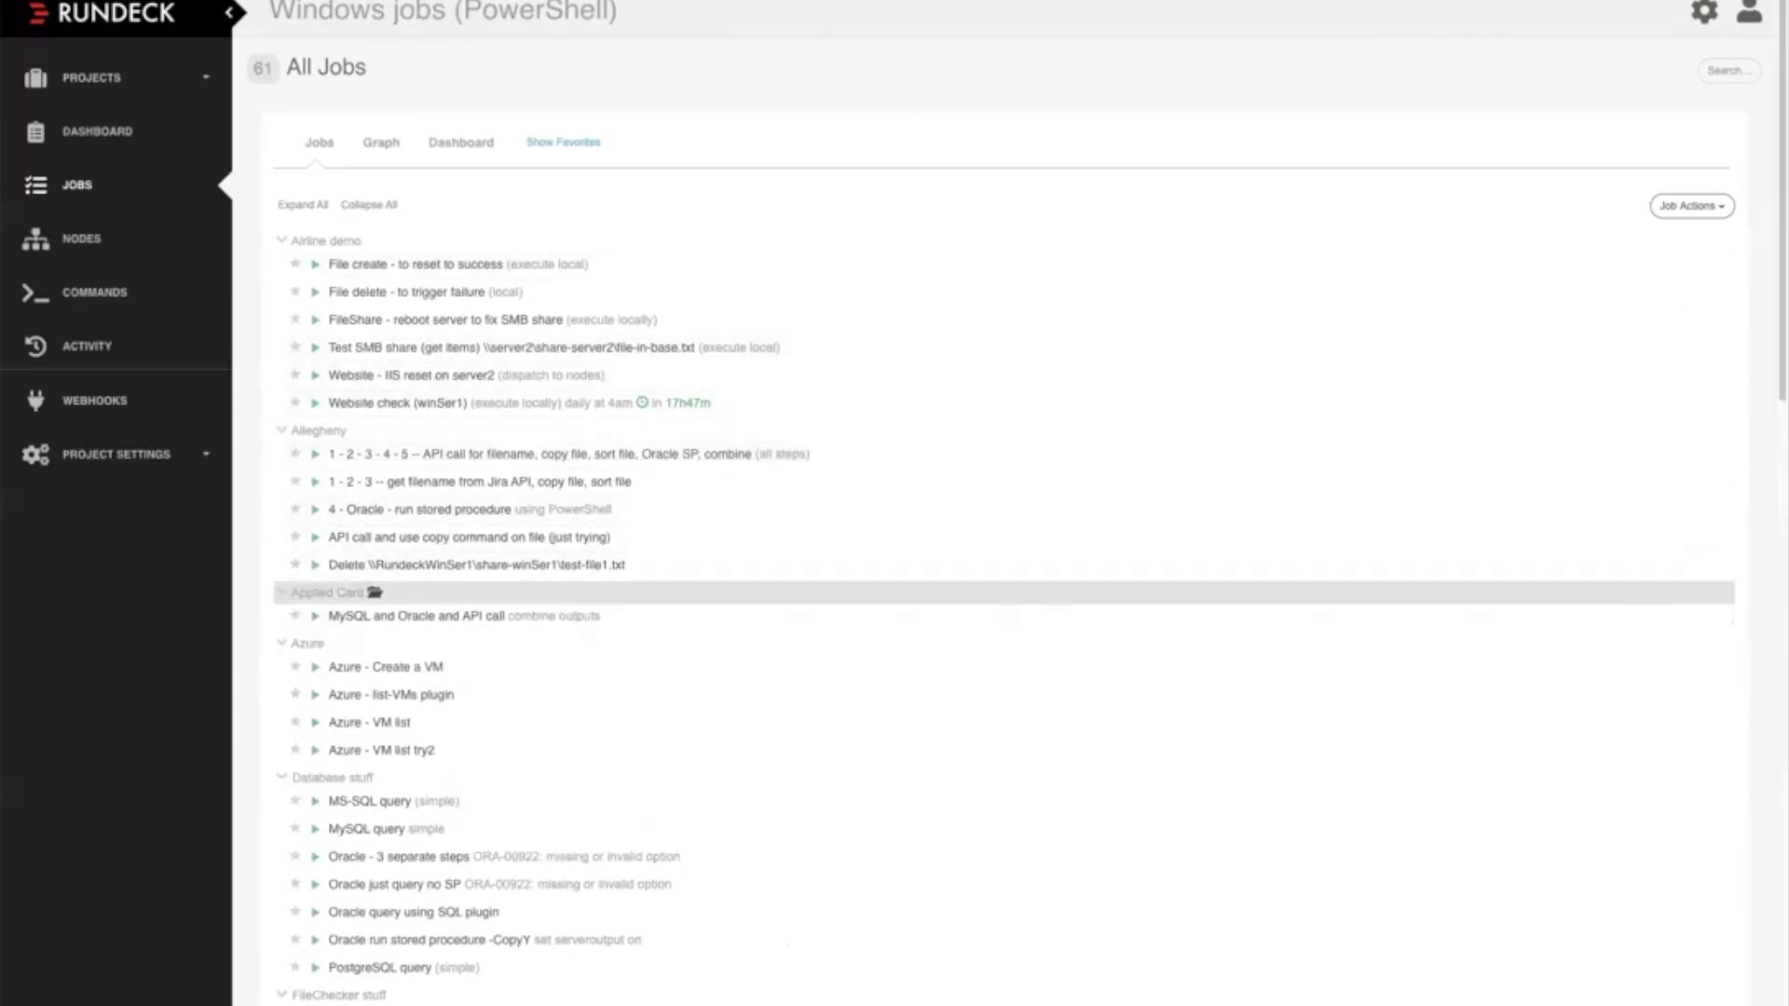
Open the job "User - Create user with specified settings" from the User stuff group
scroll(1003, 643, "down", 1)
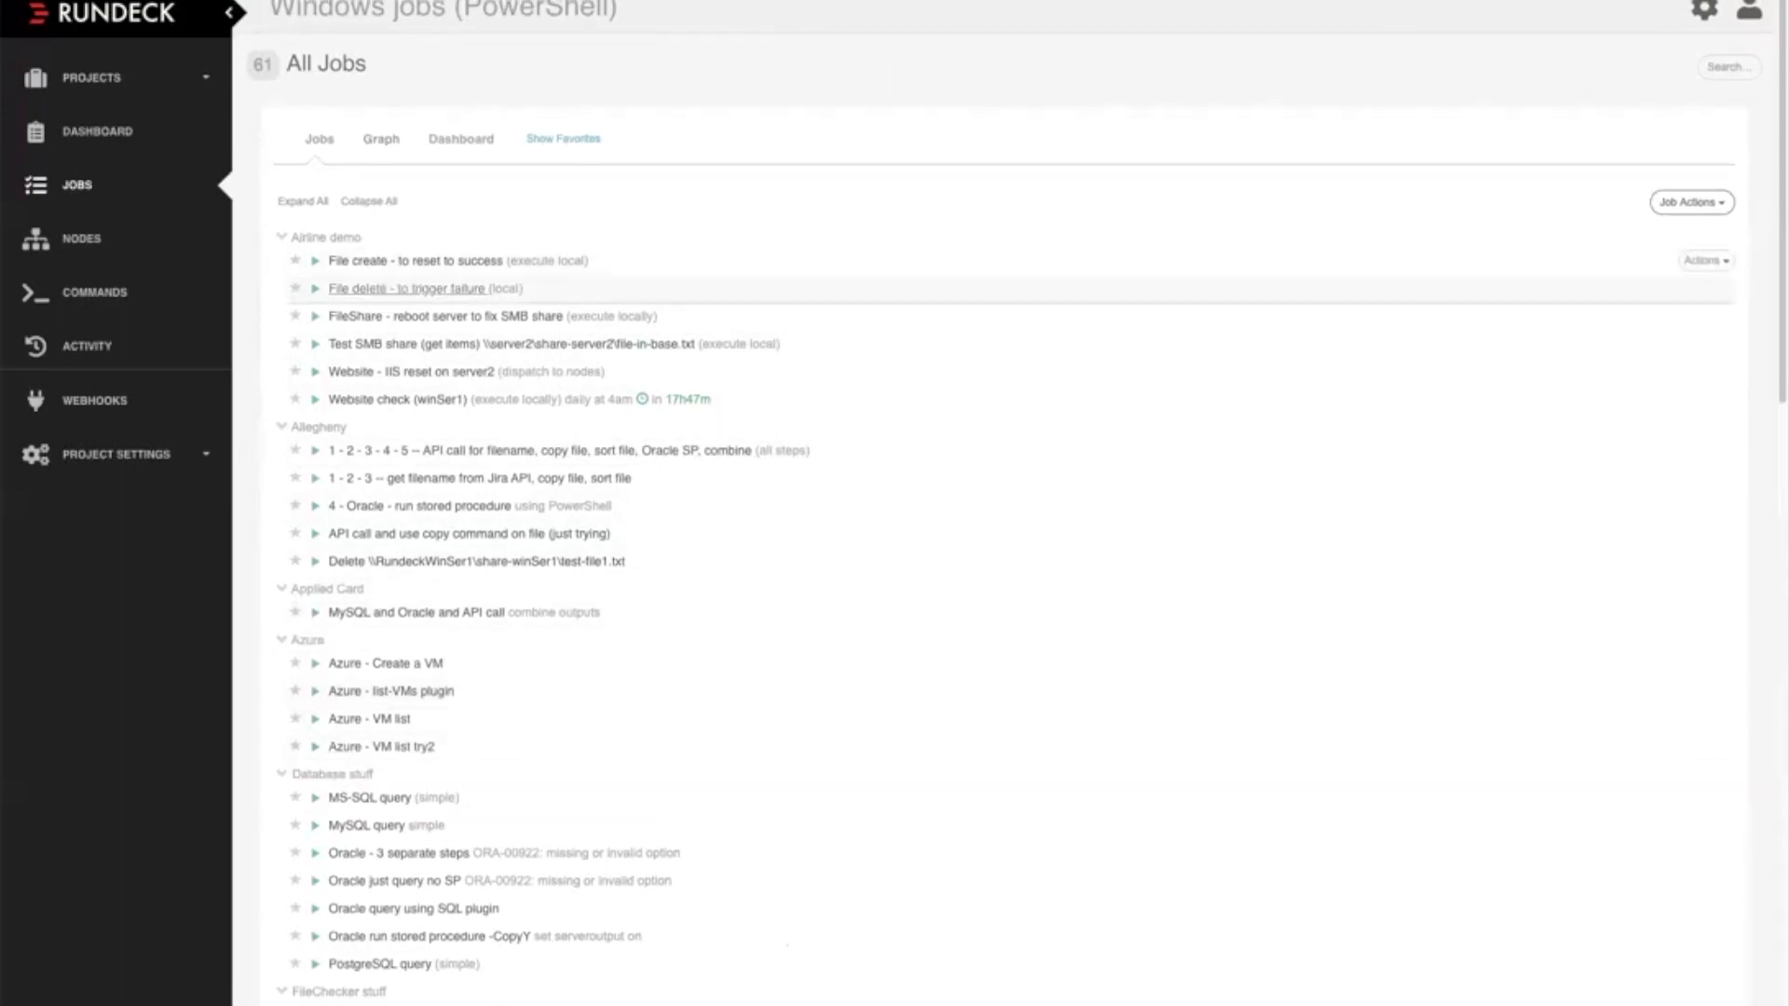
scroll(1003, 778, "down", 1)
scroll(1002, 764, "down", 3)
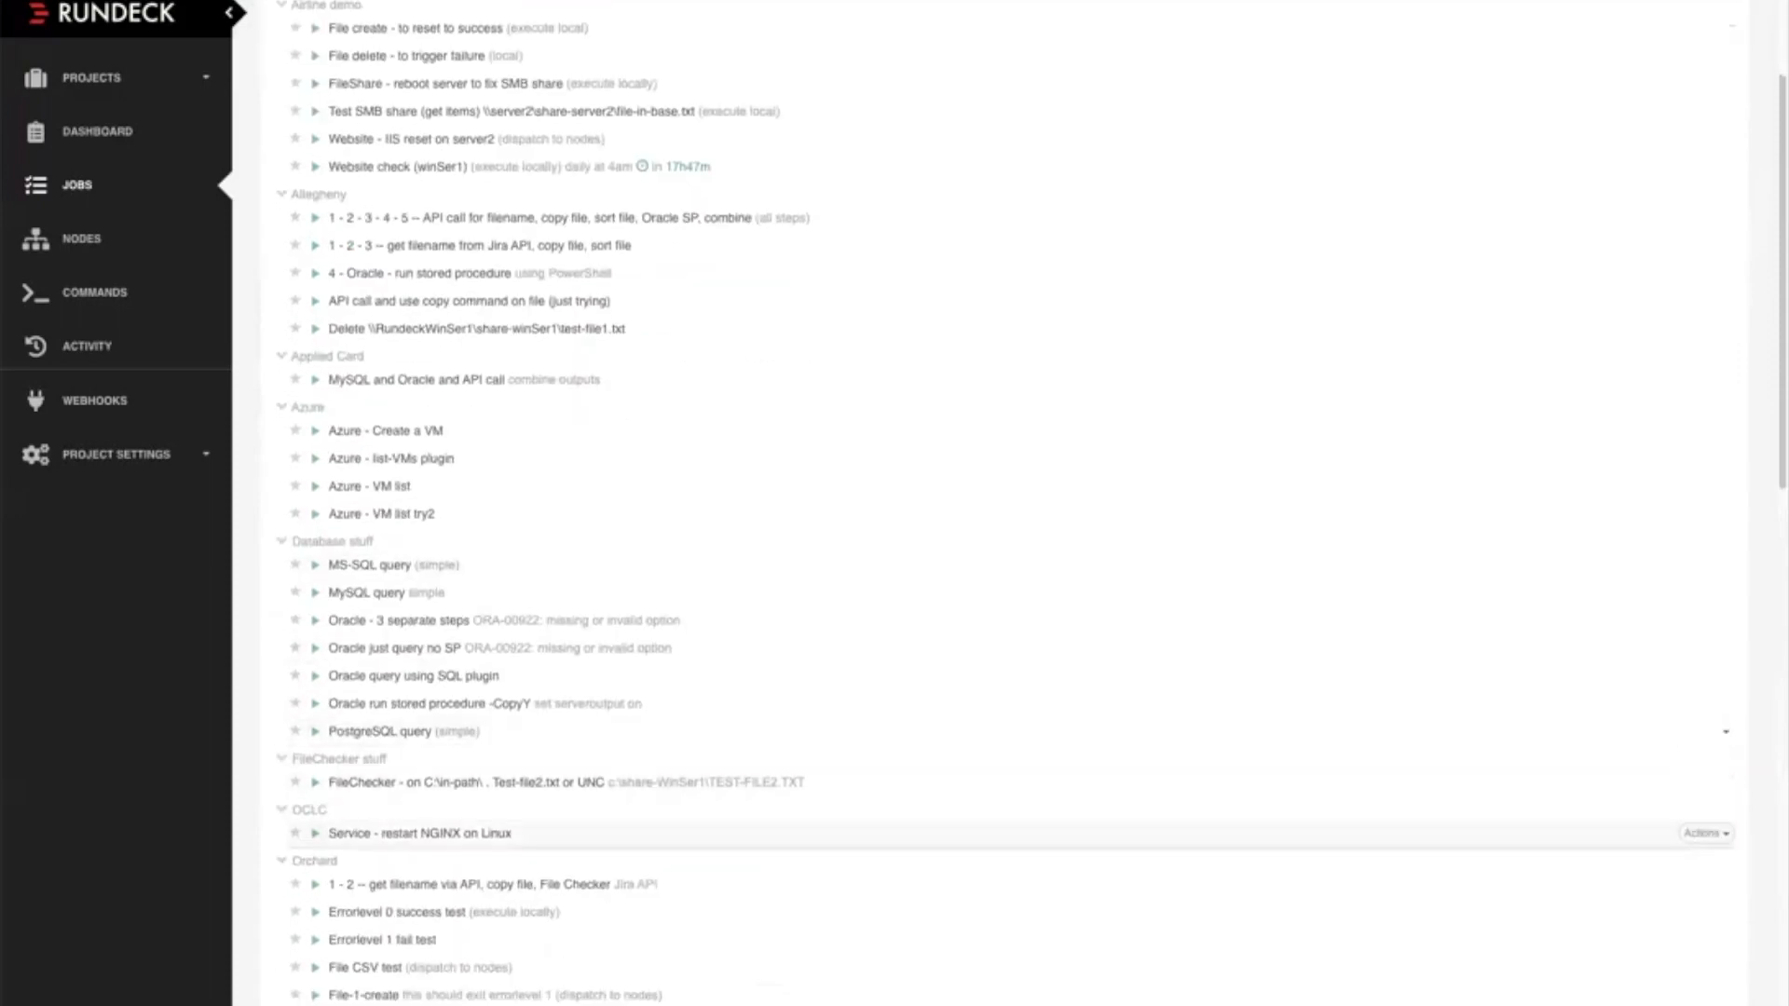
scroll(1002, 801, "down", 3)
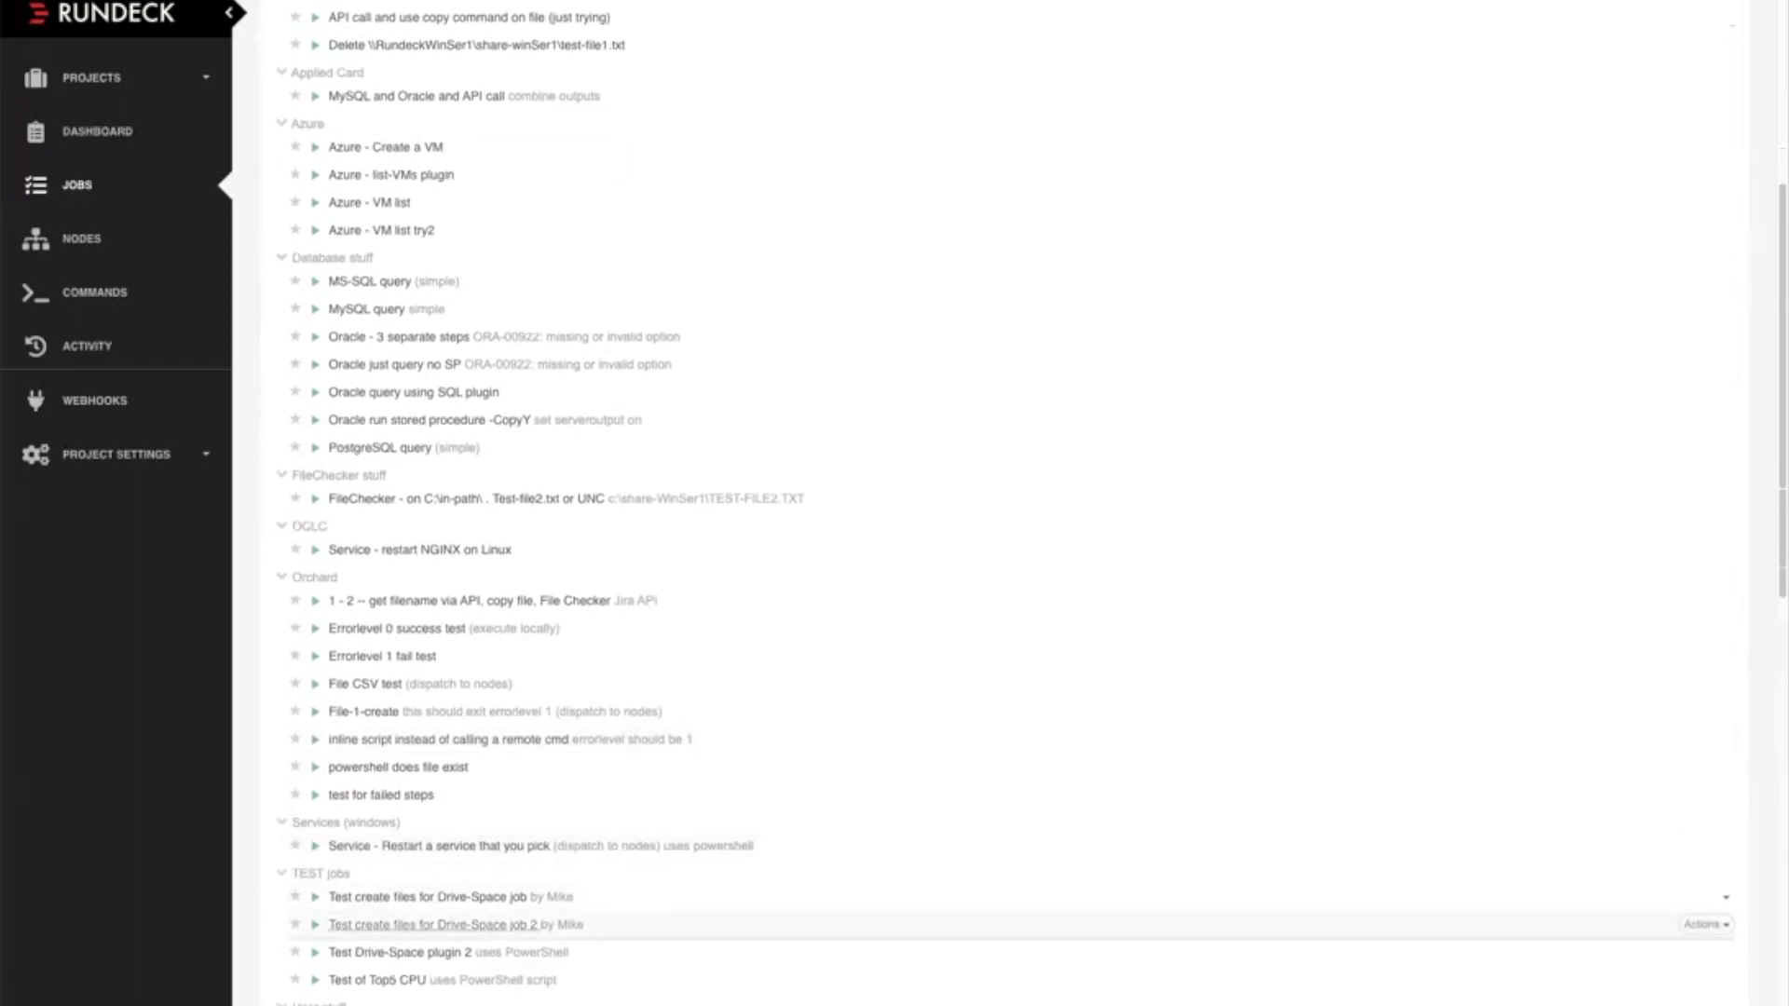
scroll(1002, 621, "down", 5)
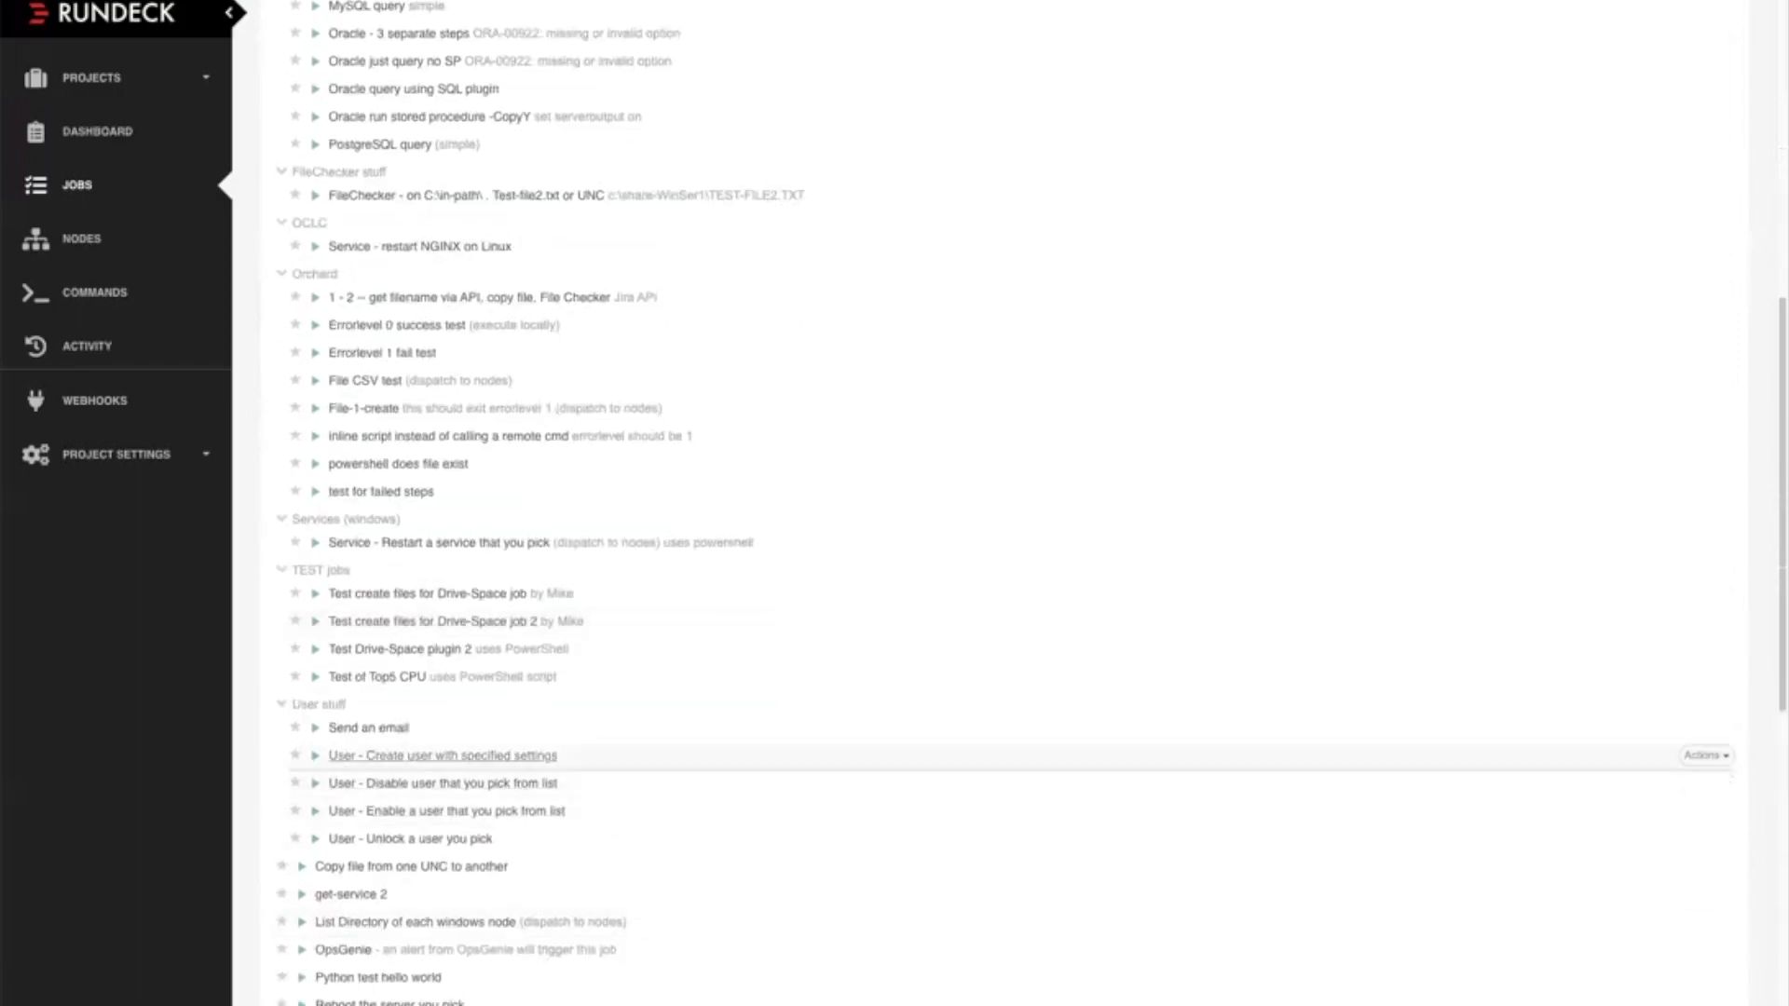
left_click(443, 755)
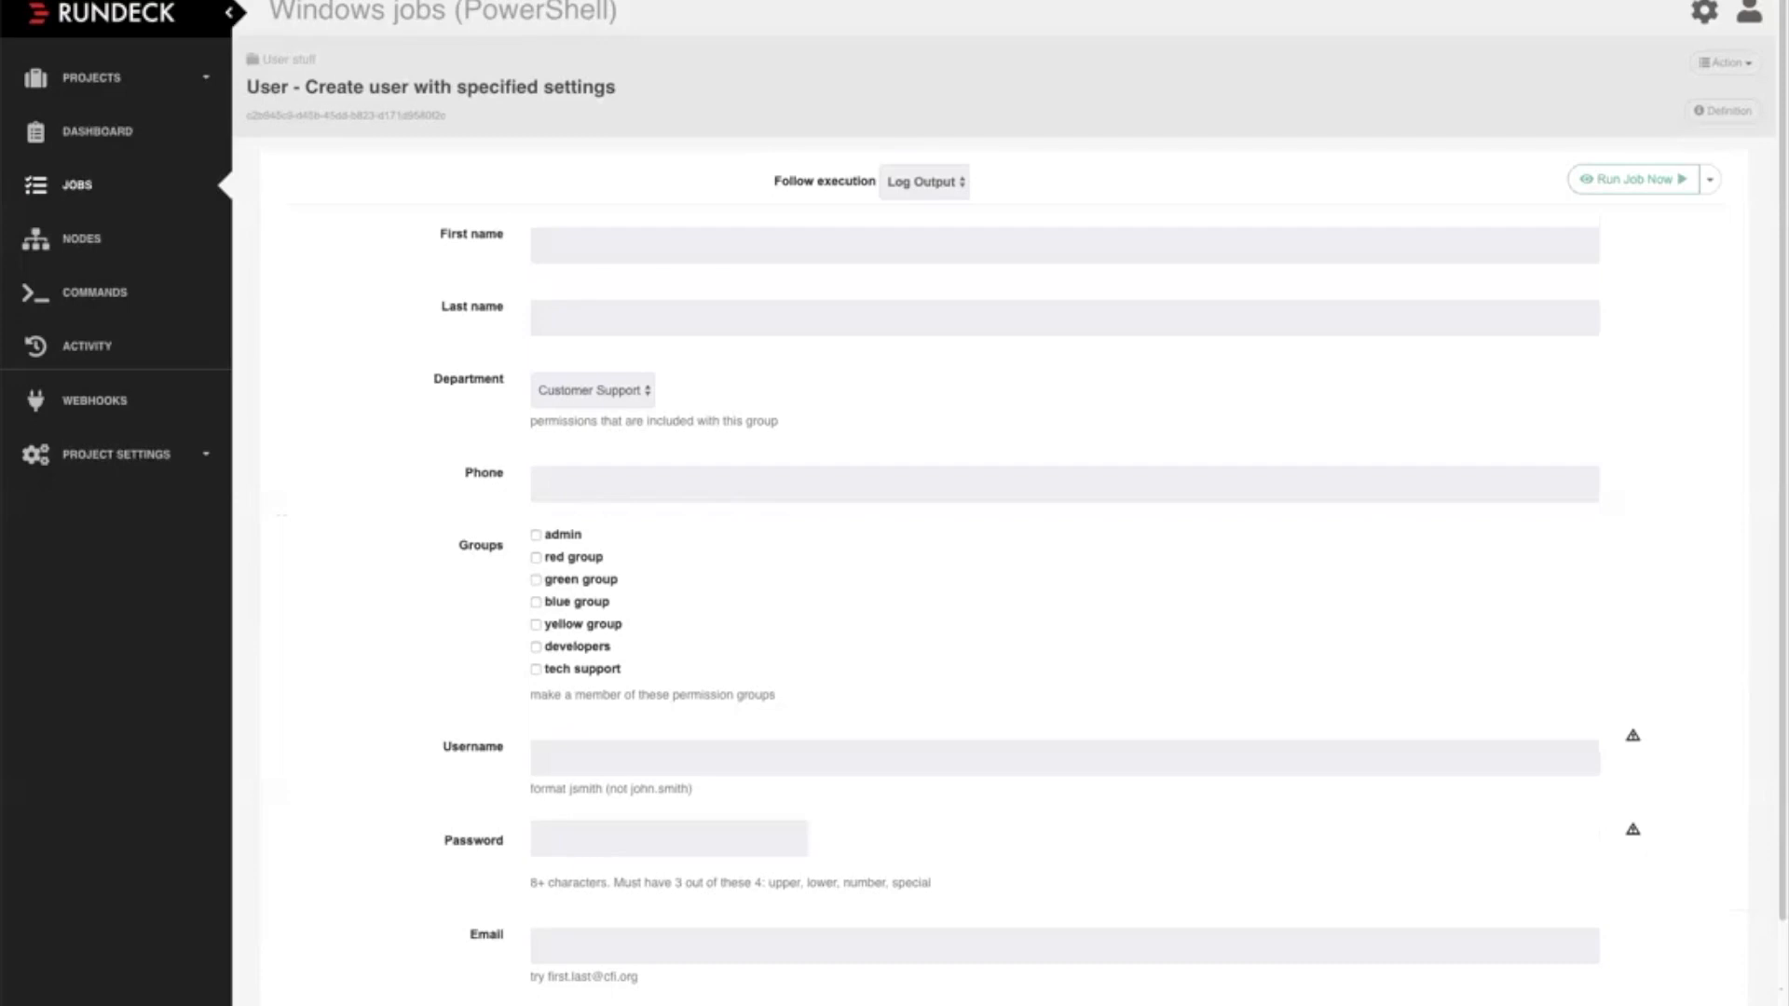
left_click(593, 390)
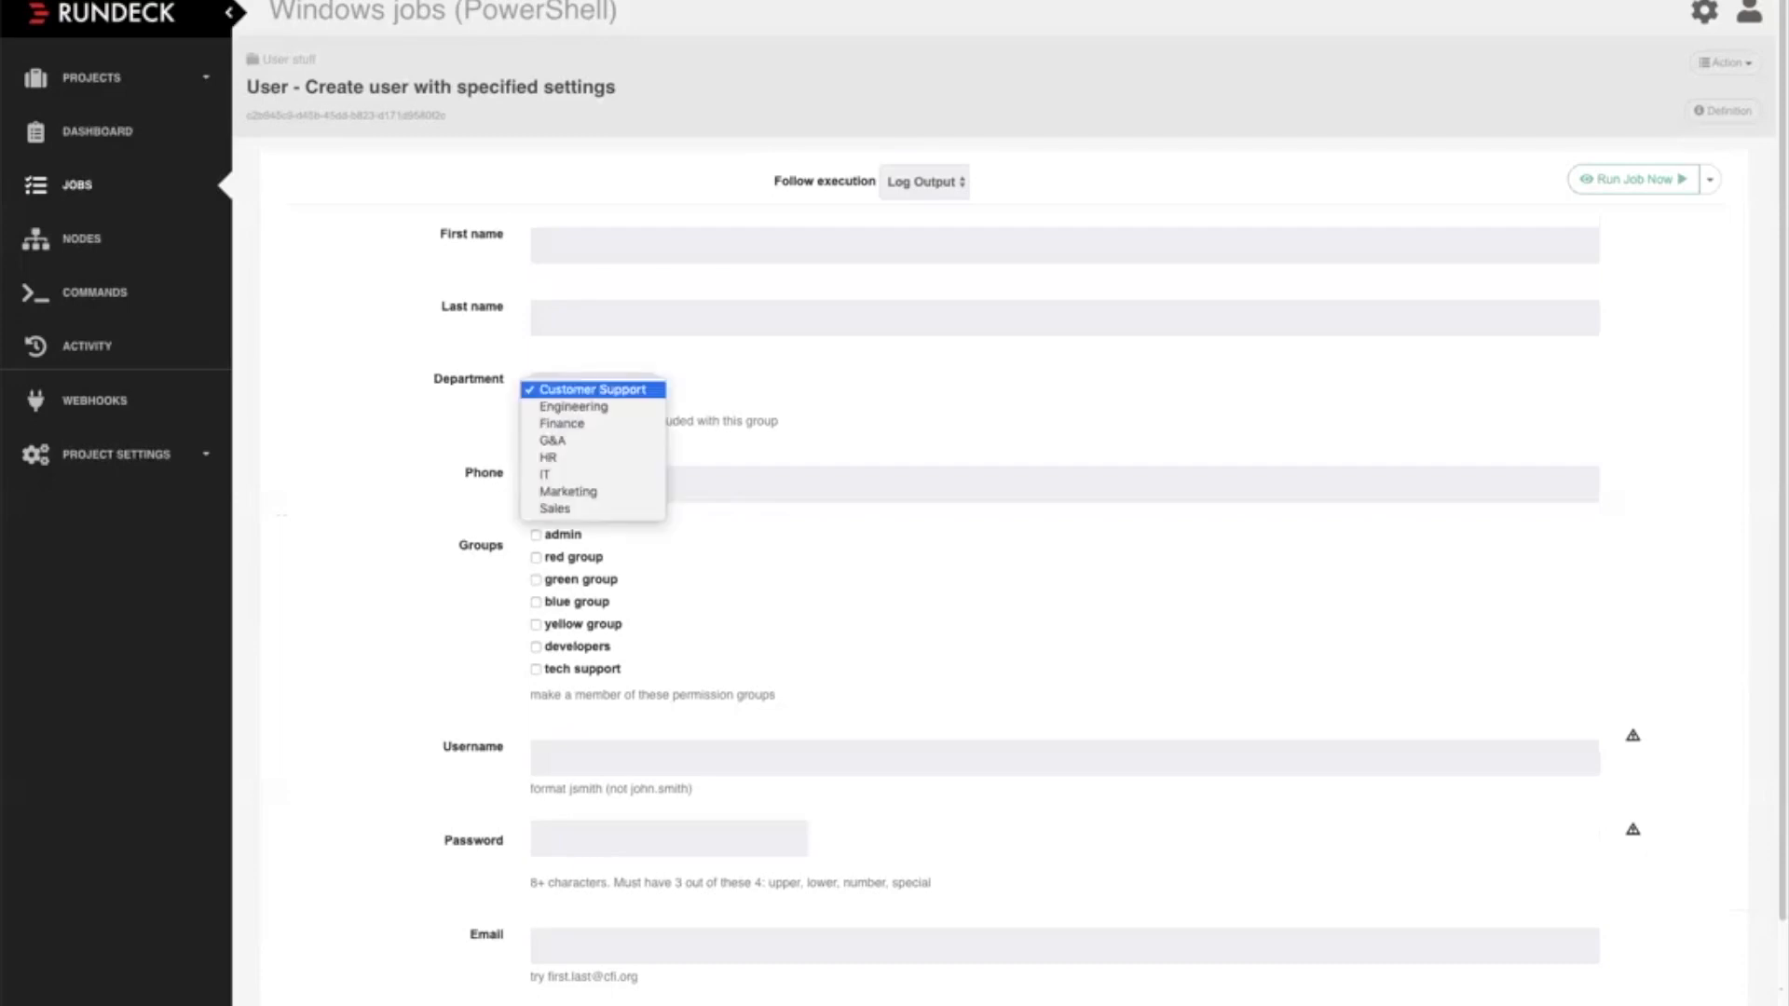
key("Escape")
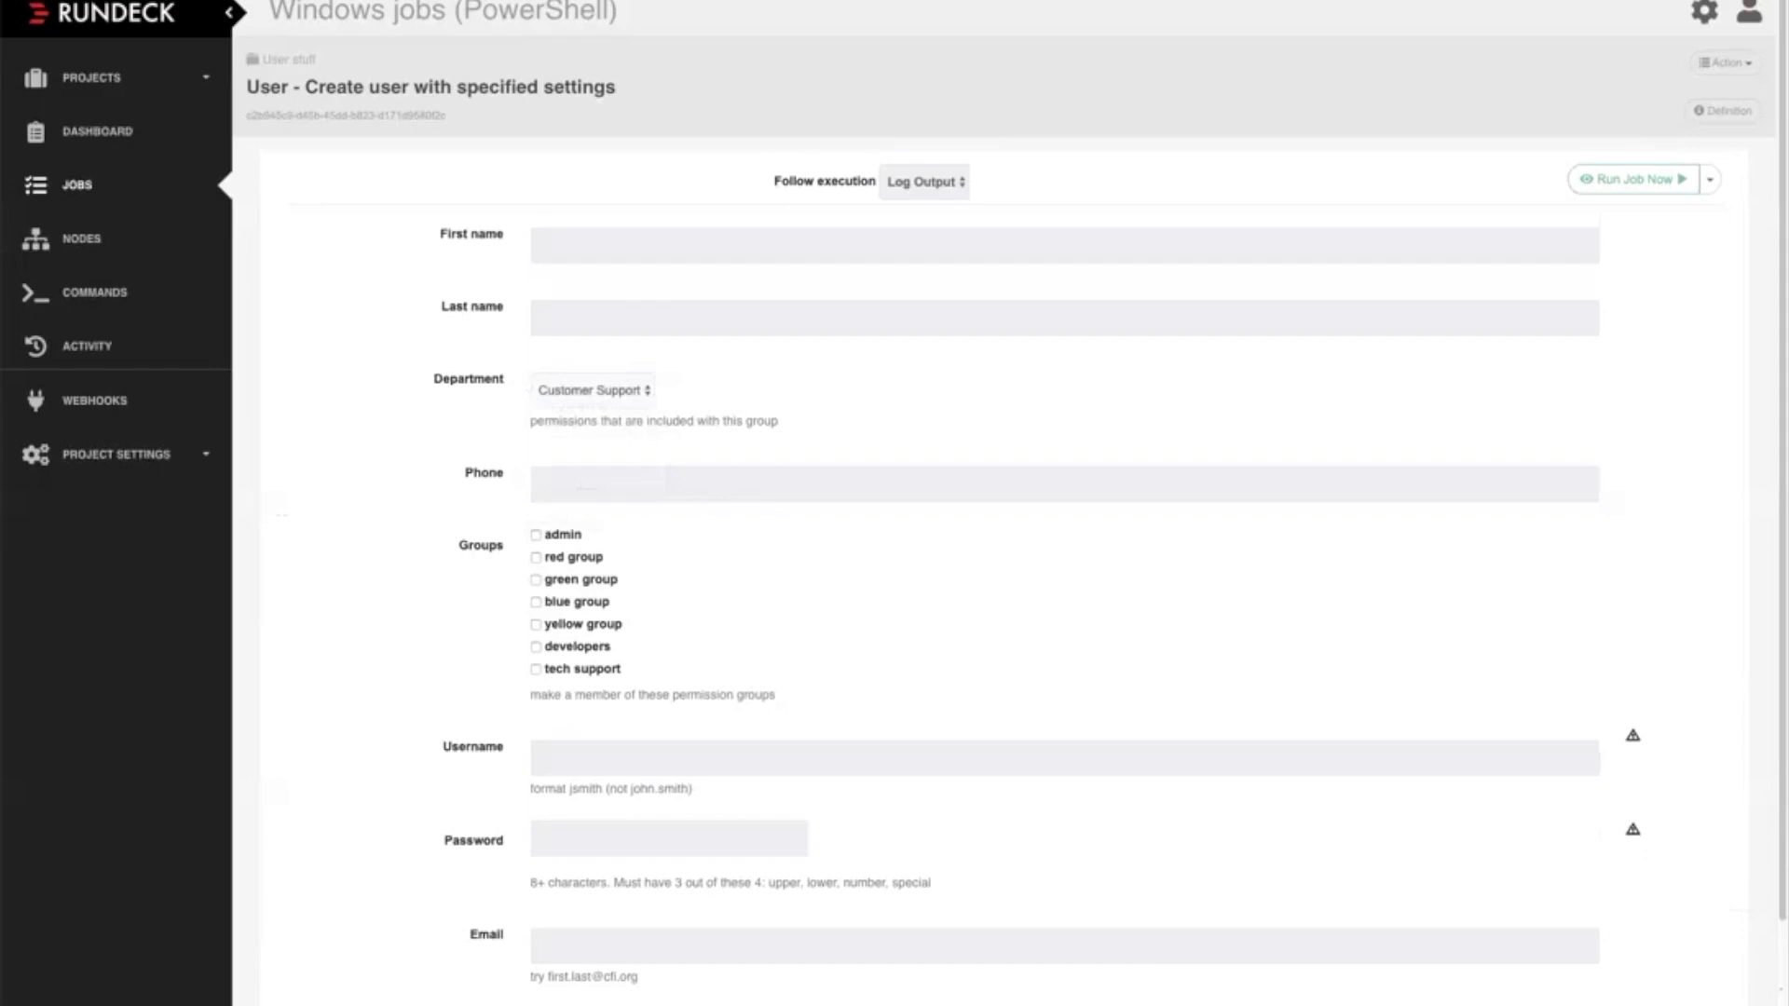
mouse_move(1633, 735)
left_click(1064, 946)
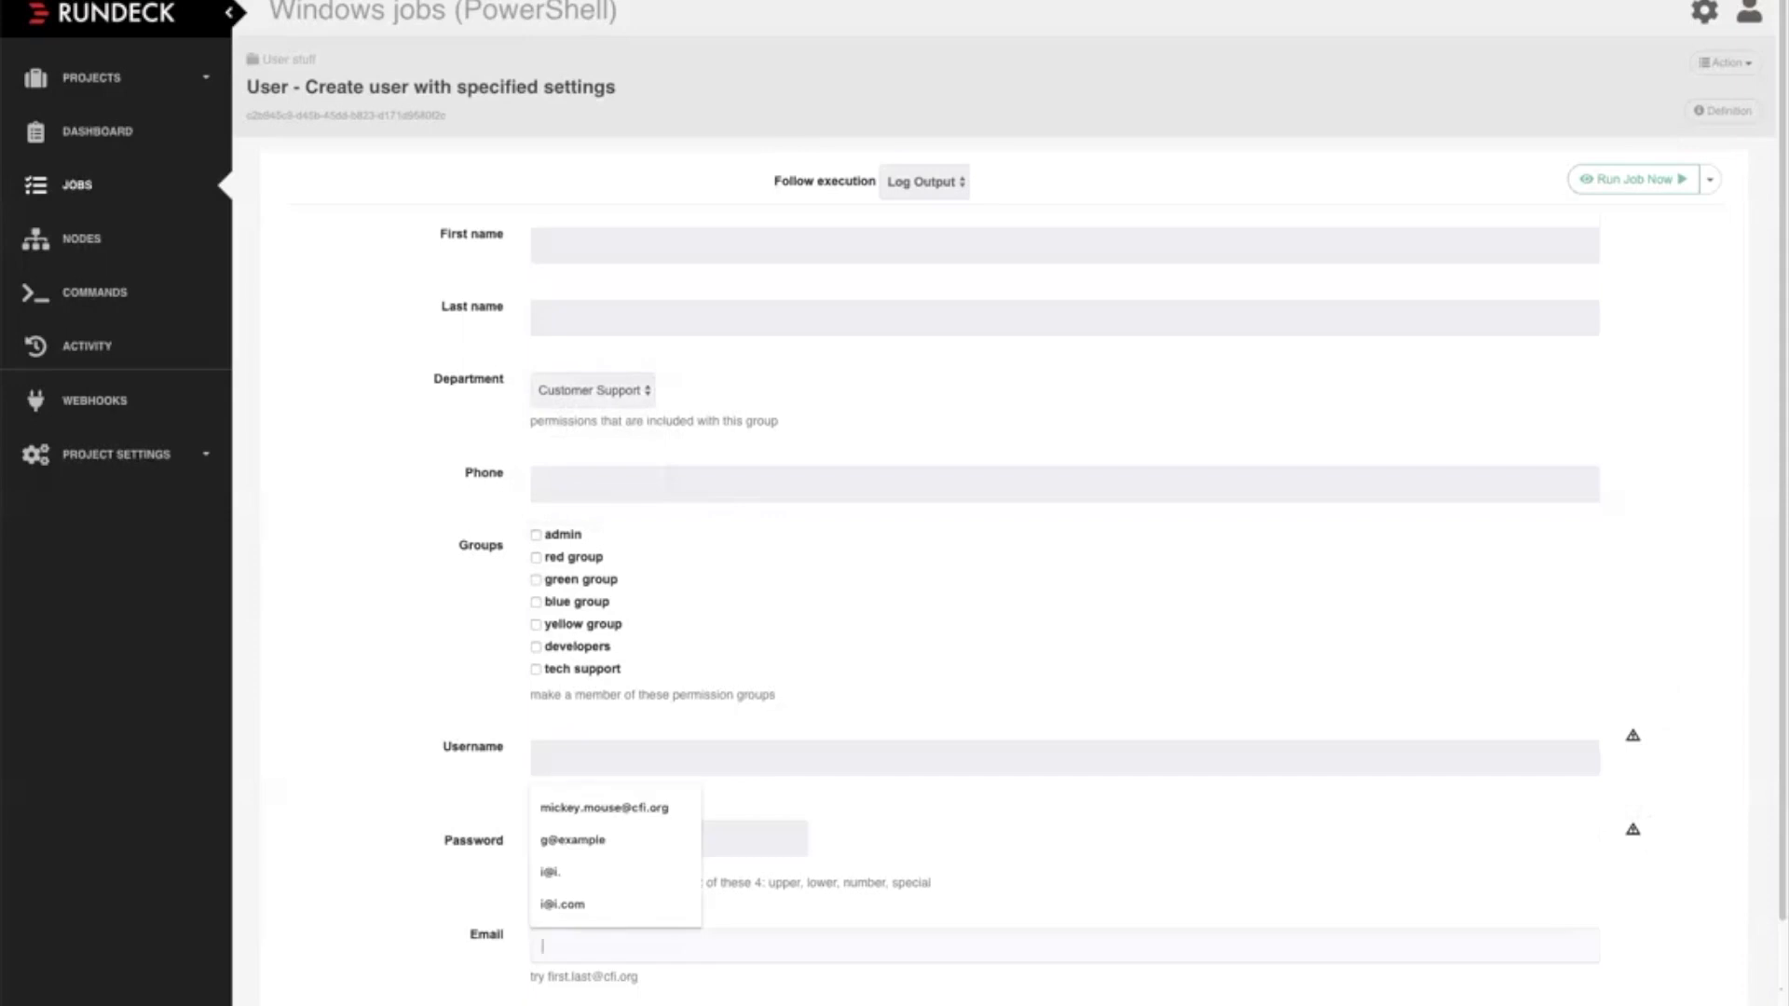
key("Tab")
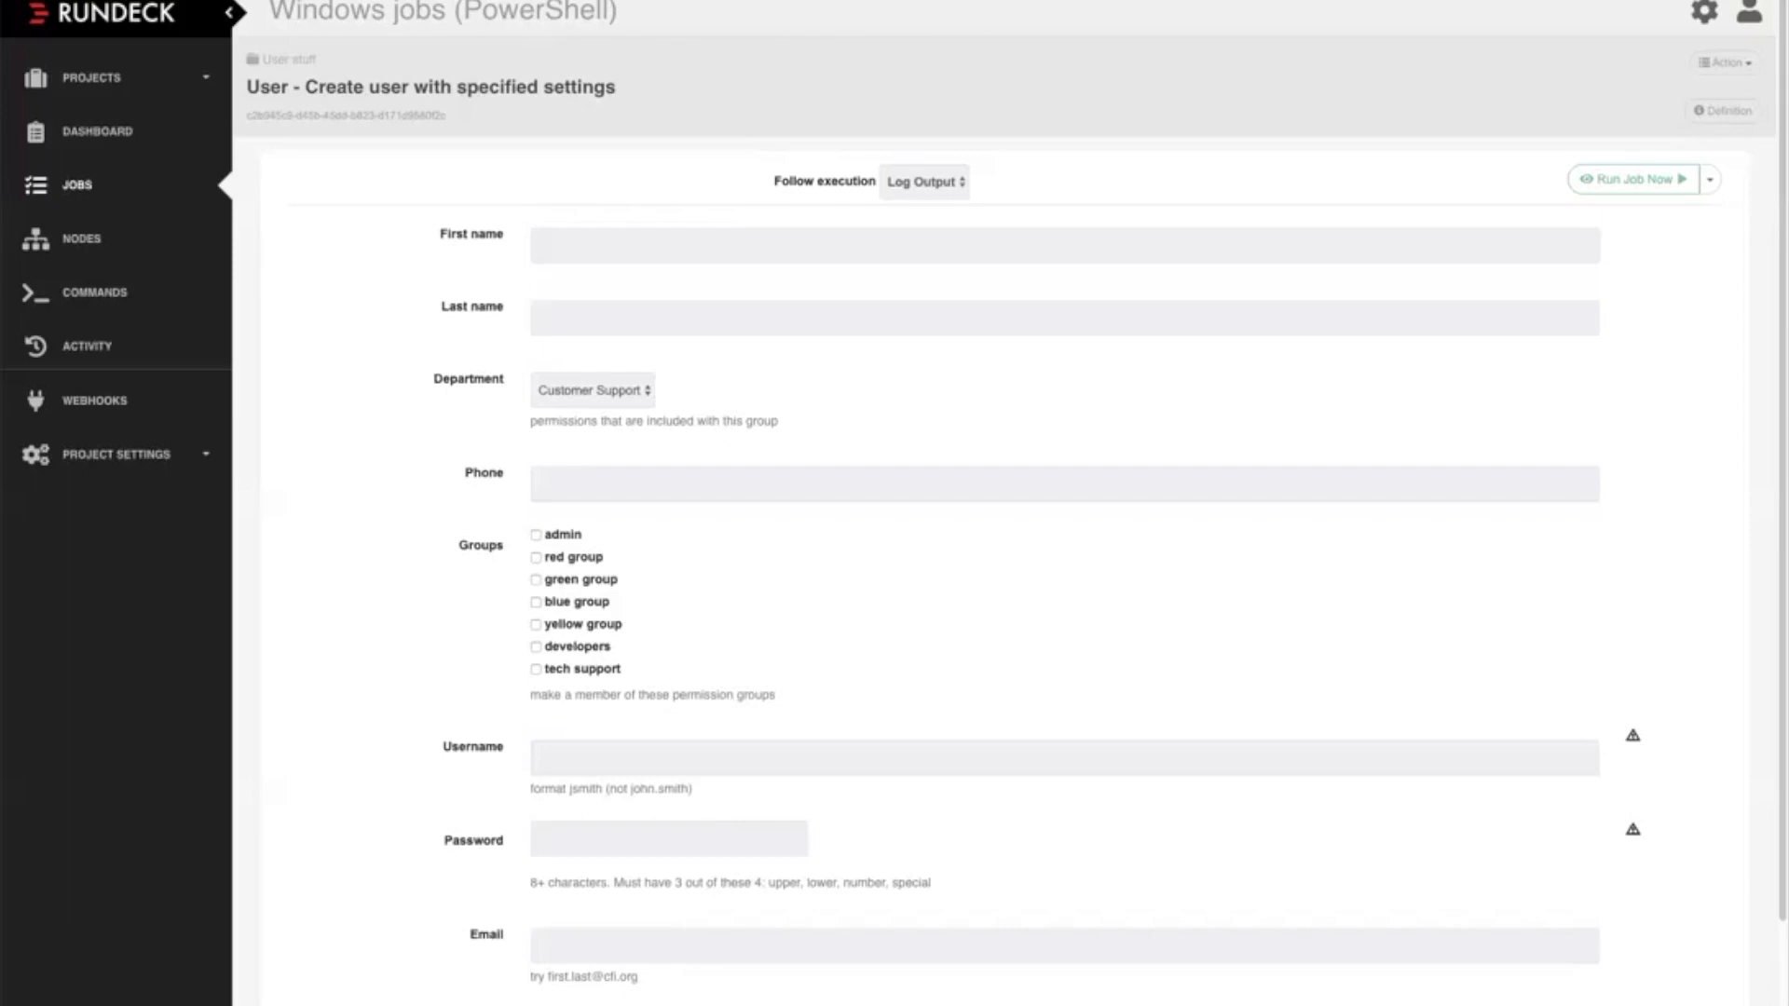
Fill in the new user's first name and last name in the job options
left_click(543, 246)
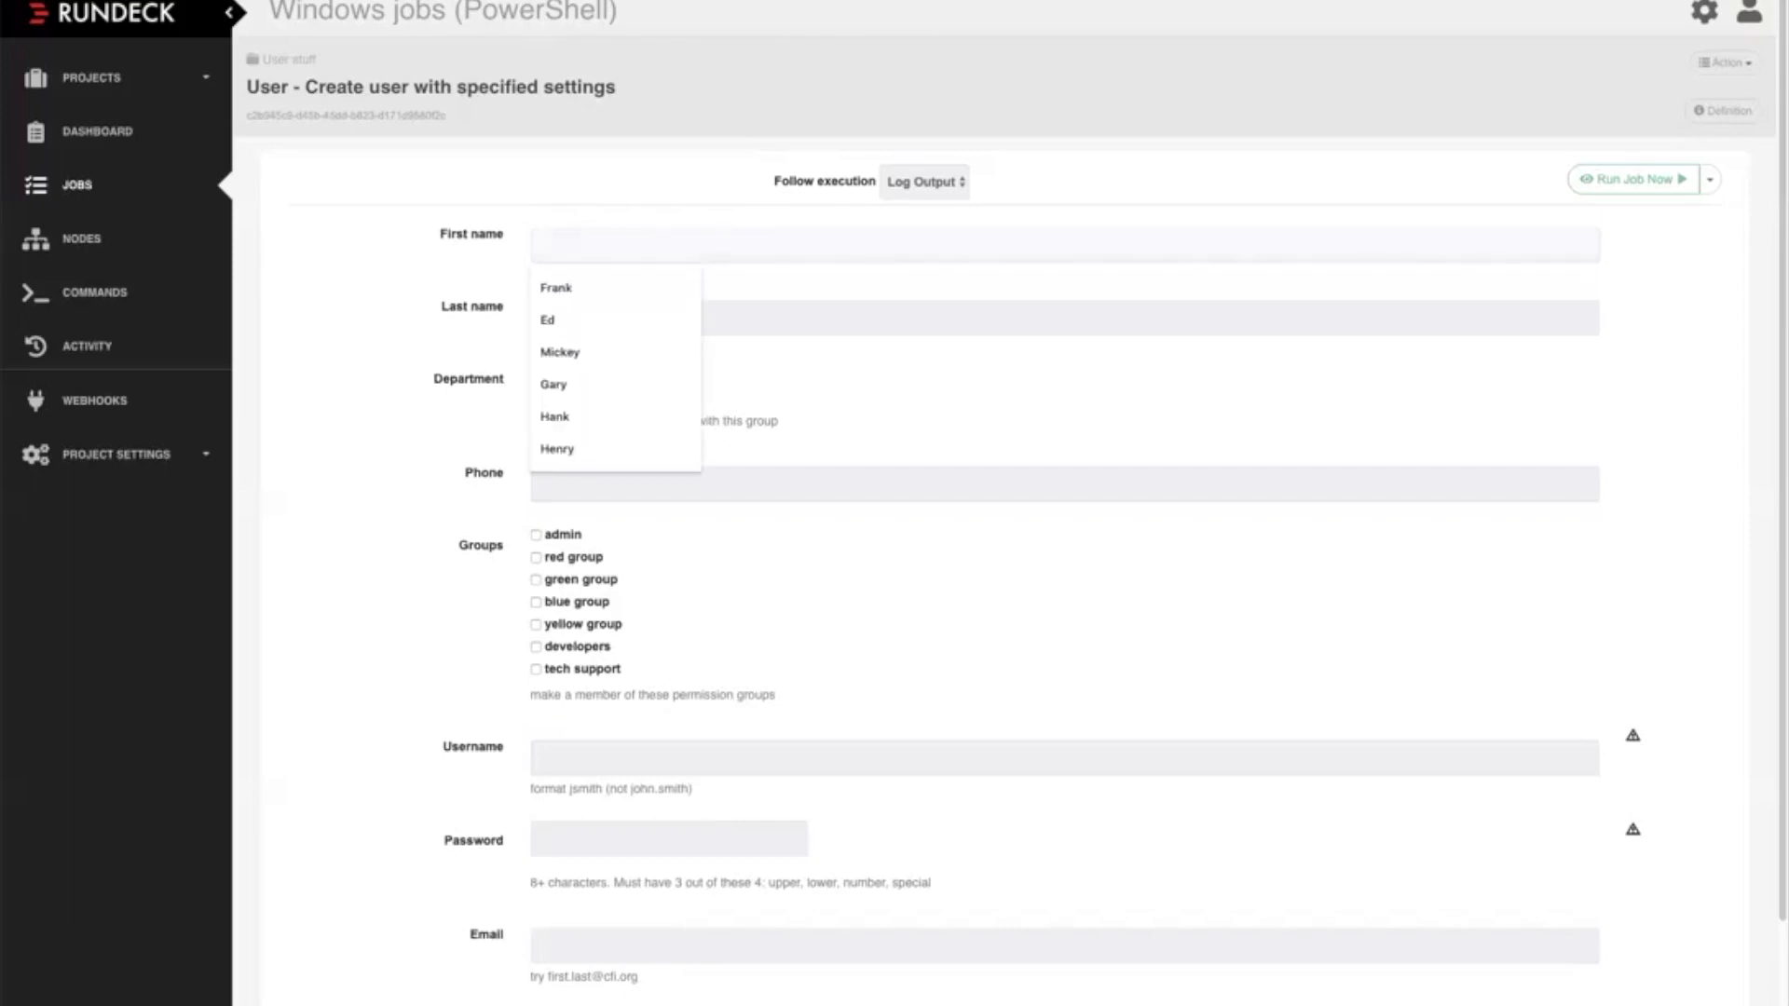
type("donal")
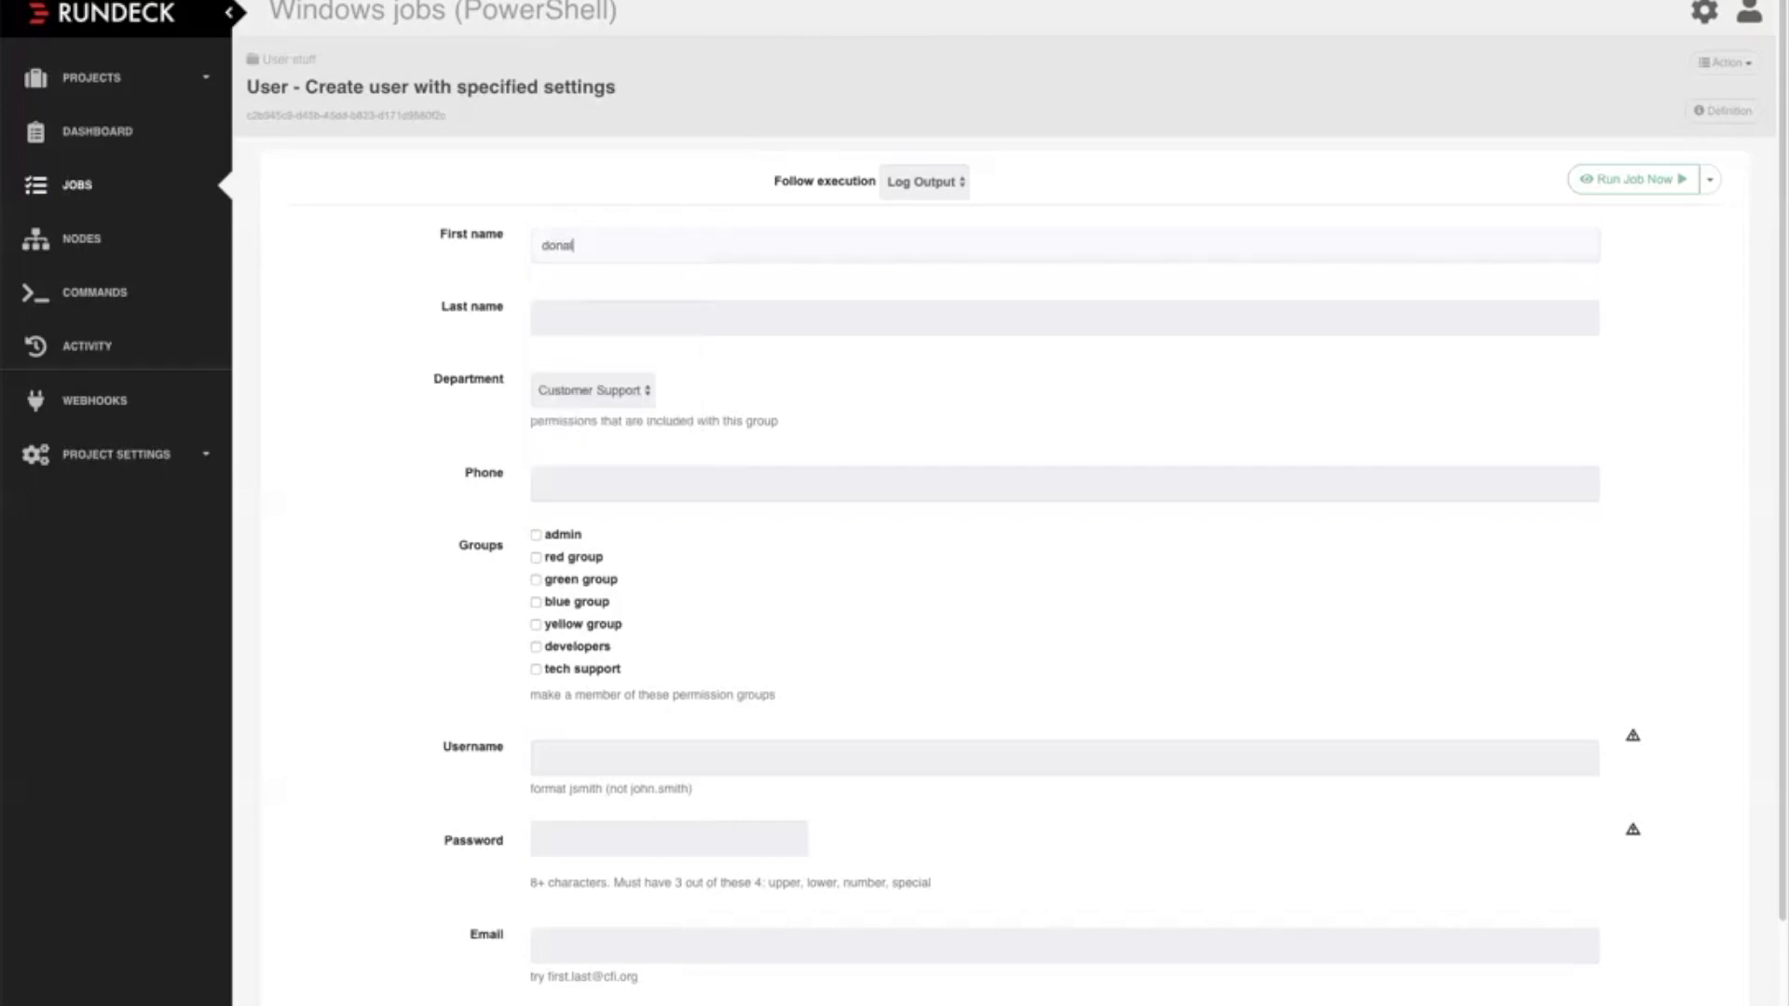
type("d")
key("Tab")
type("duck")
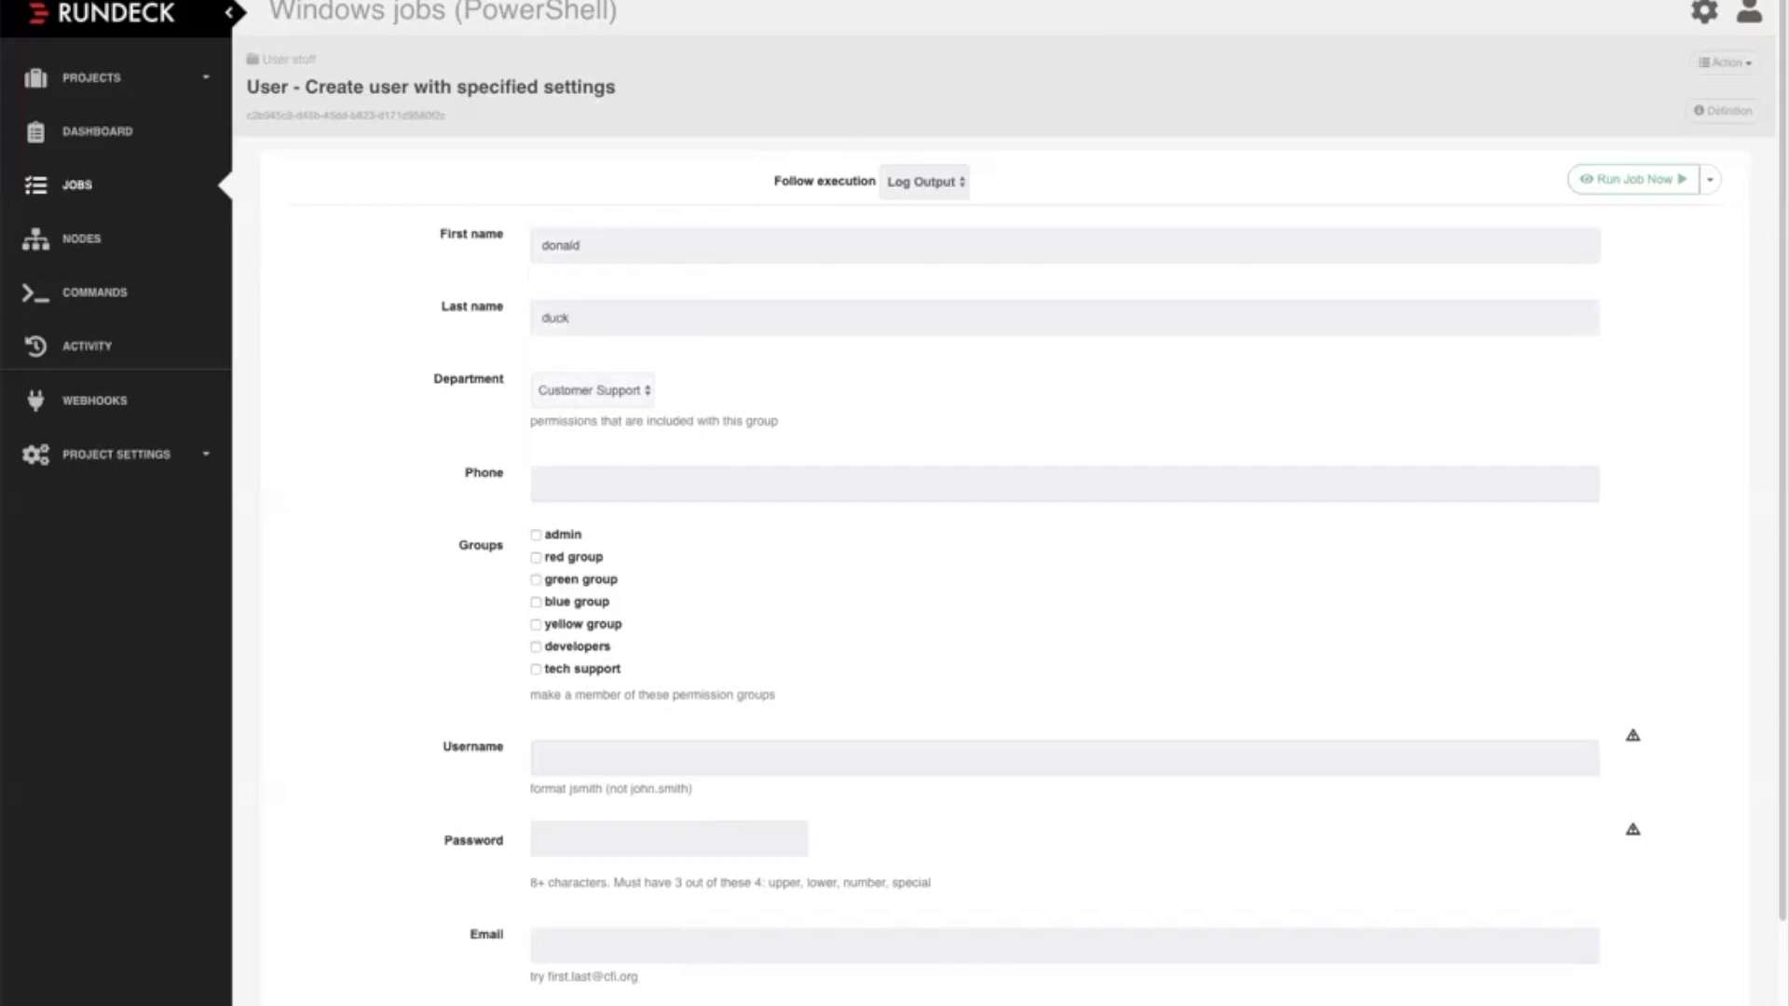
Set the user's department to IT and fill in the phone number
left_click(593, 391)
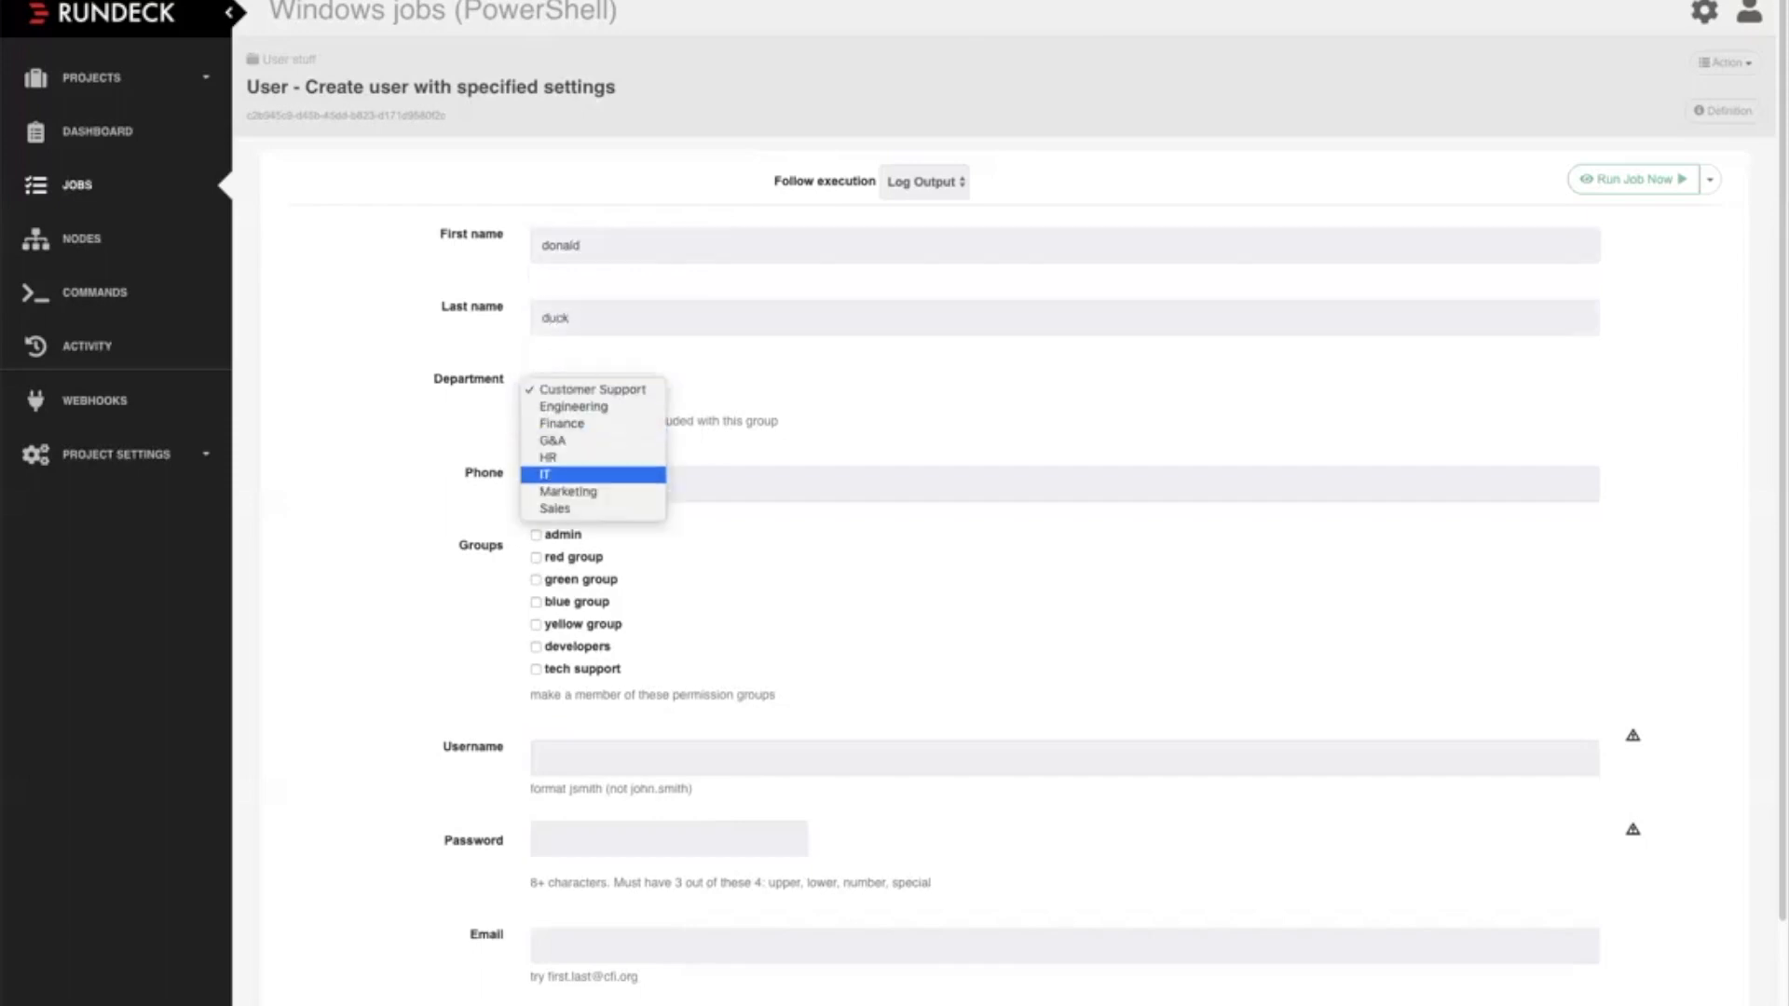
left_click(593, 474)
left_click(593, 483)
type("1234")
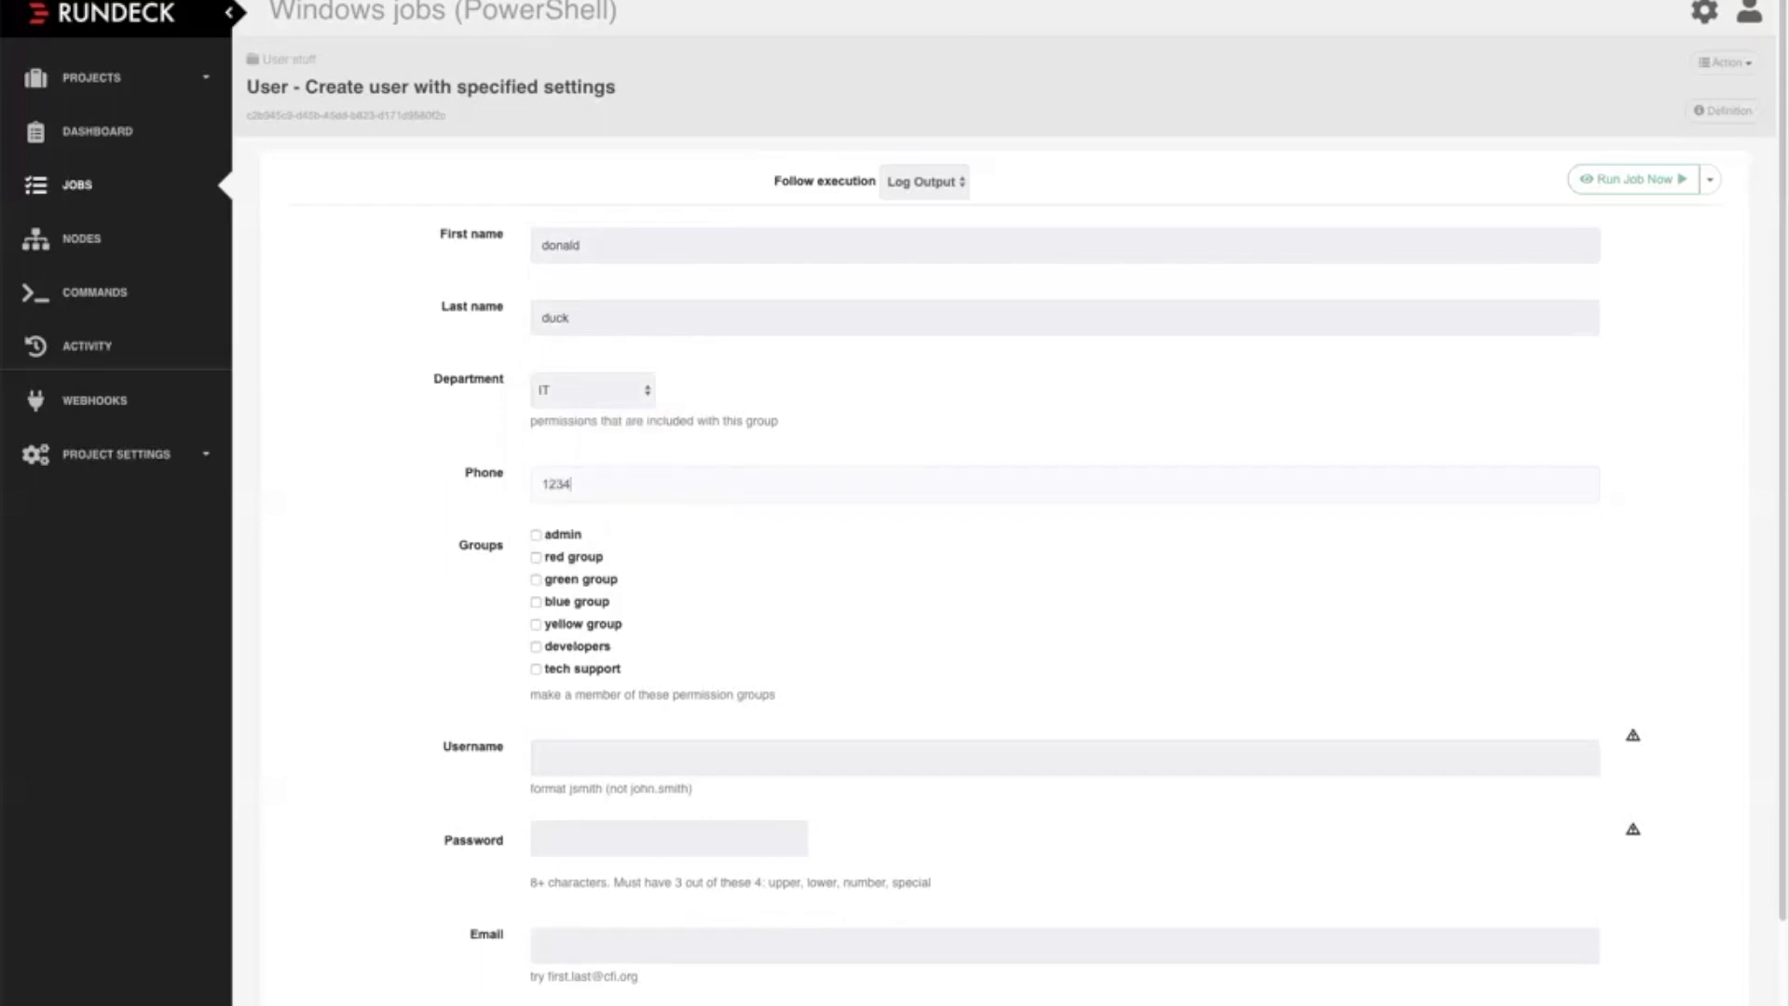
Assign the user to the red group and yellow group, and fill in the username
left_click(536, 558)
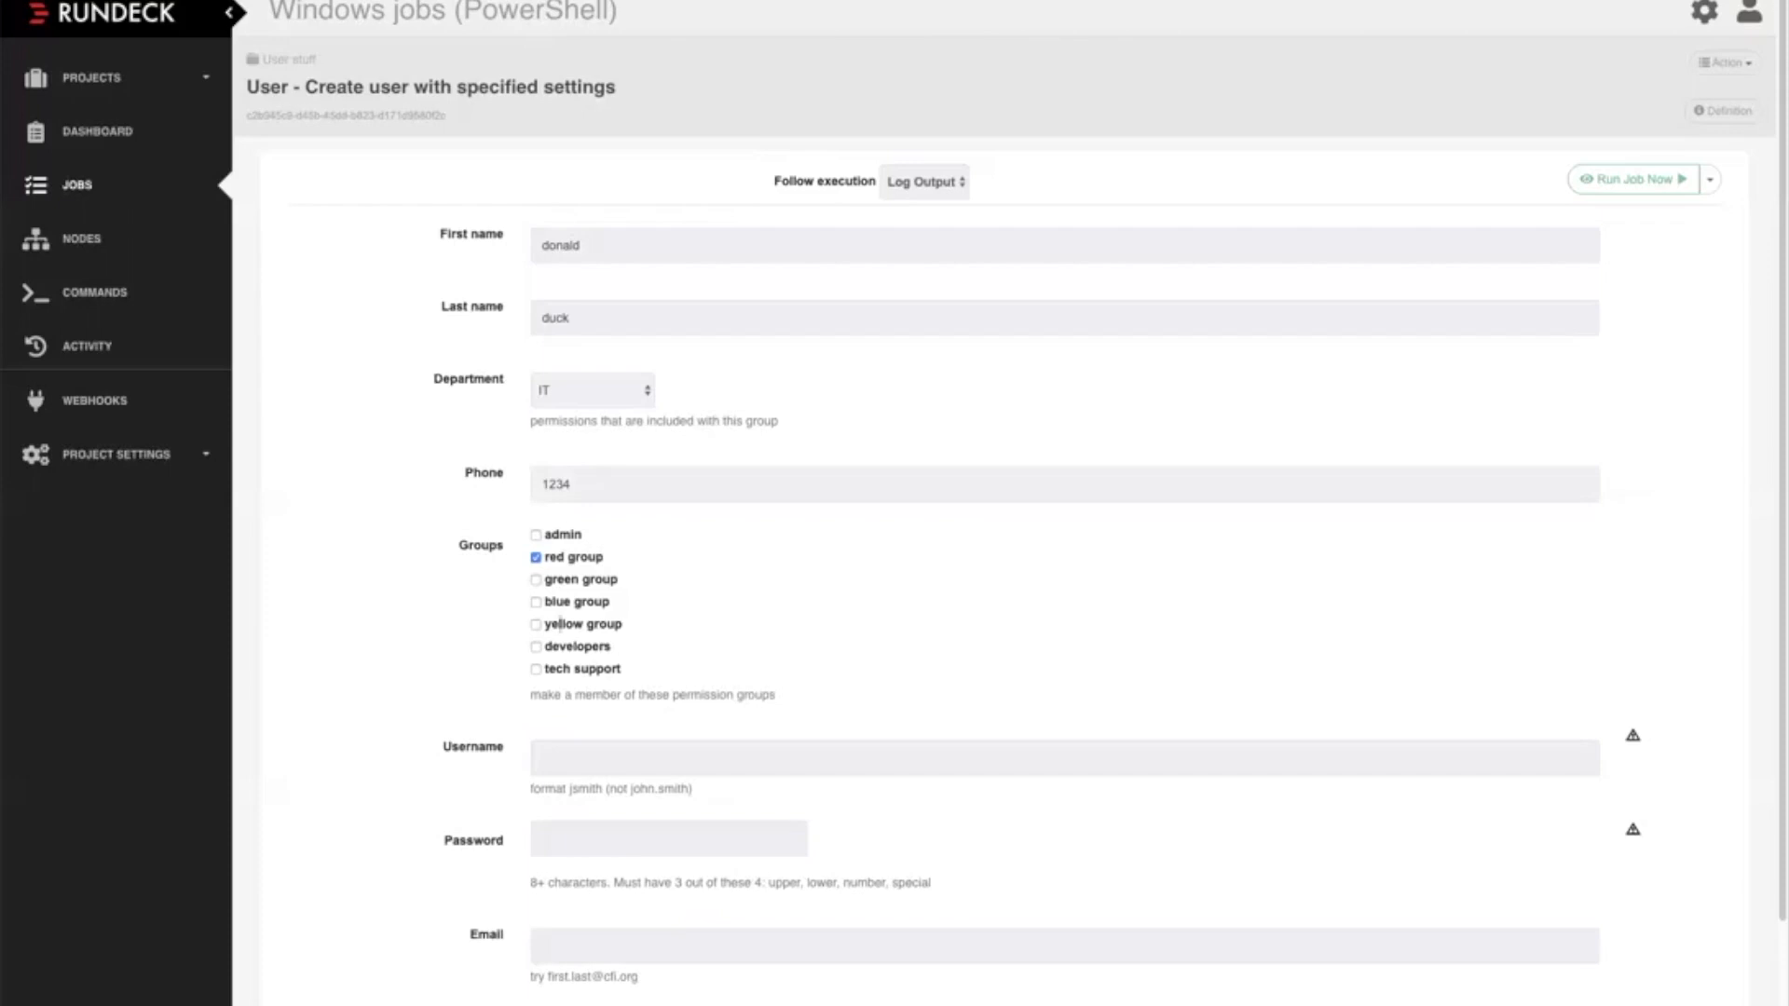
left_click(547, 625)
left_click(577, 758)
type("dduck")
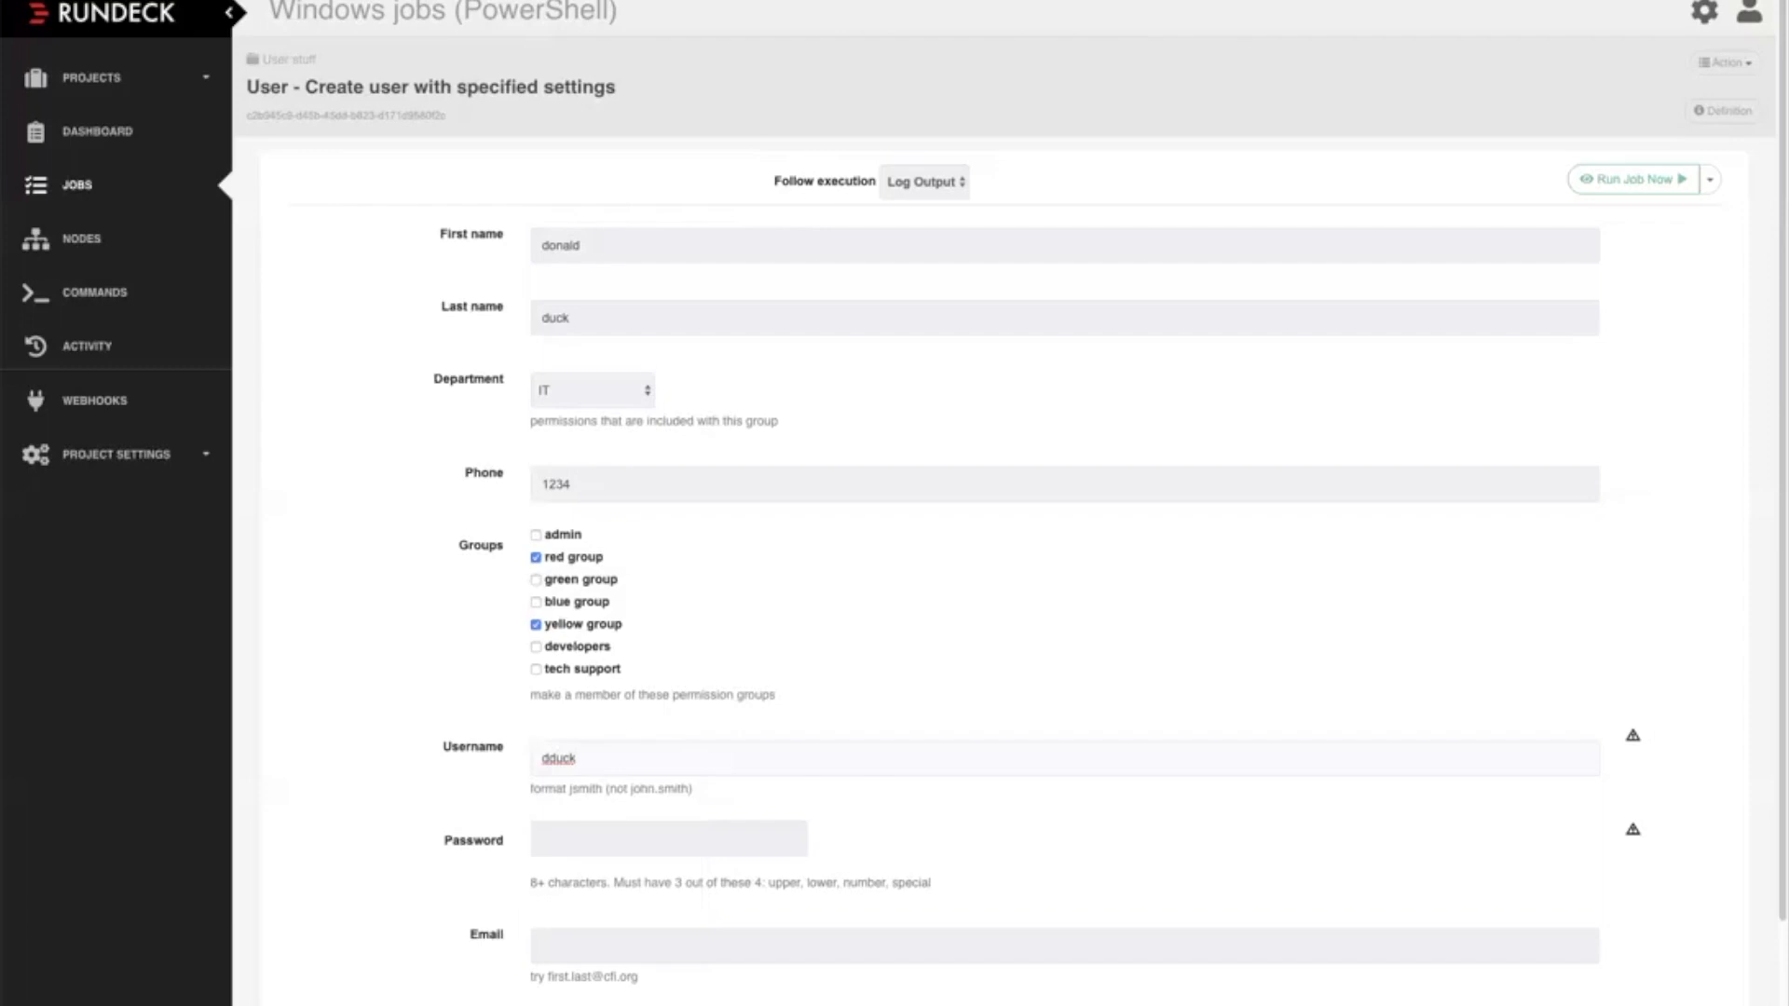
Enter the account password and the user's e-mail address, and try to run the job
left_click(597, 839)
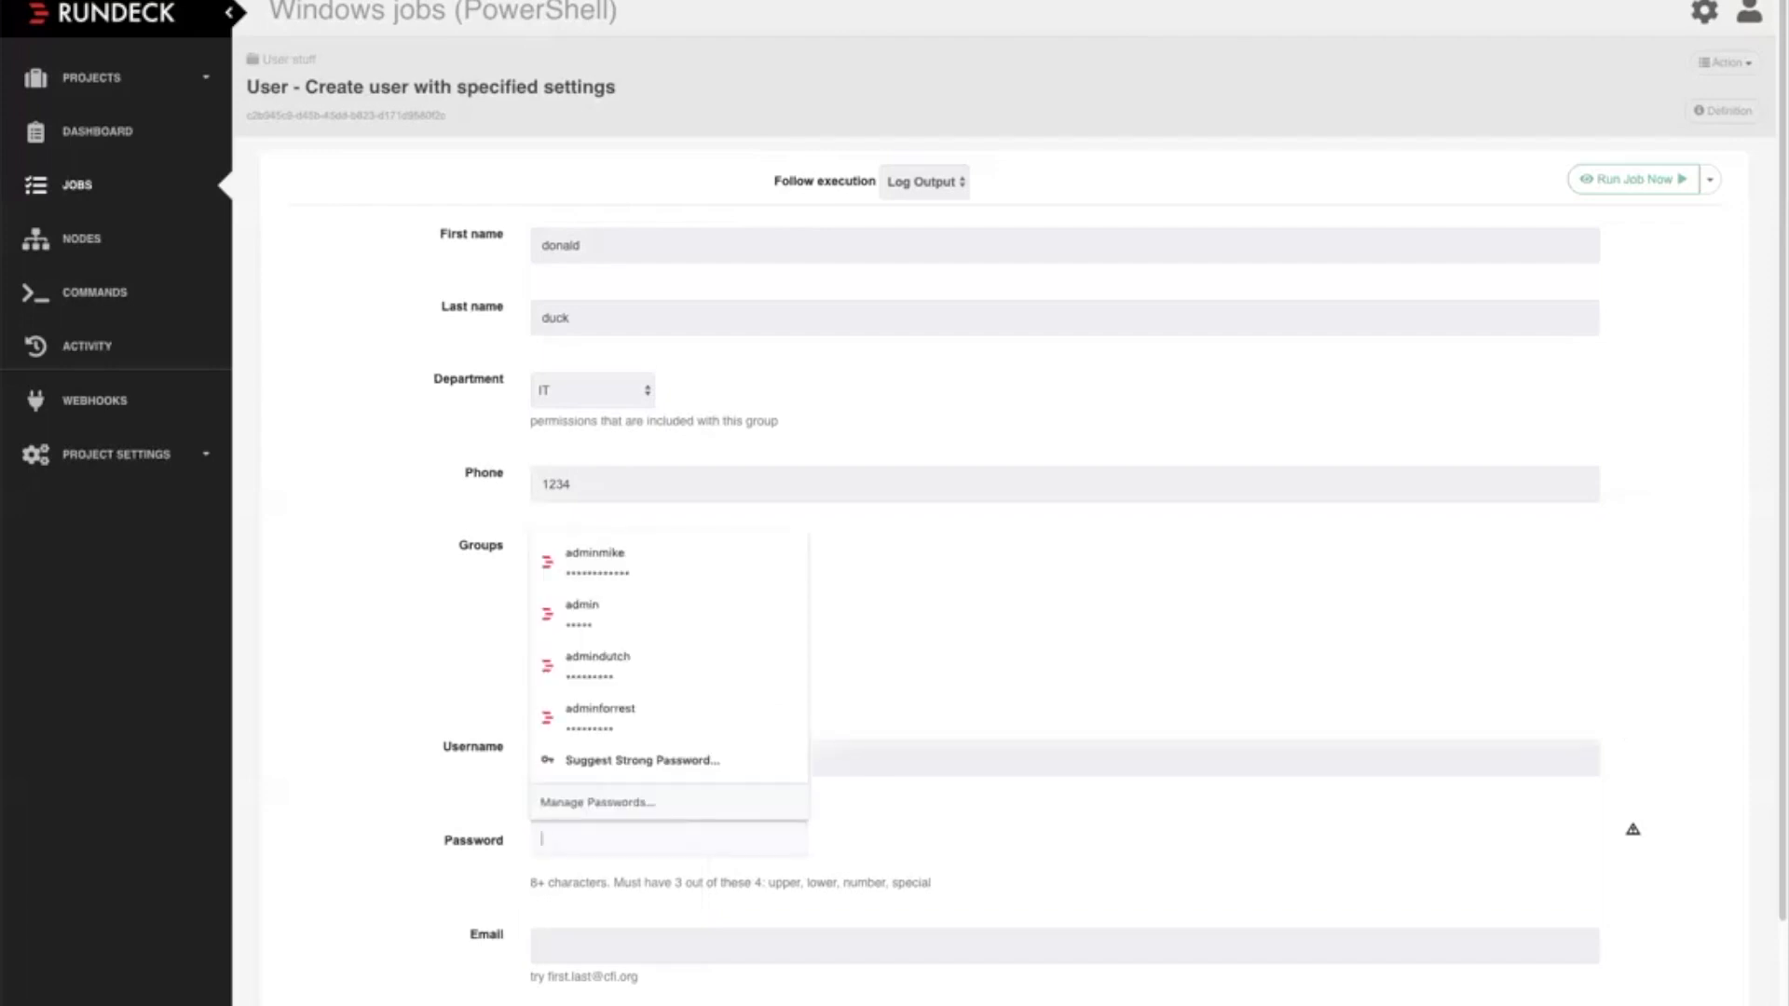
type("•••••")
left_click(596, 946)
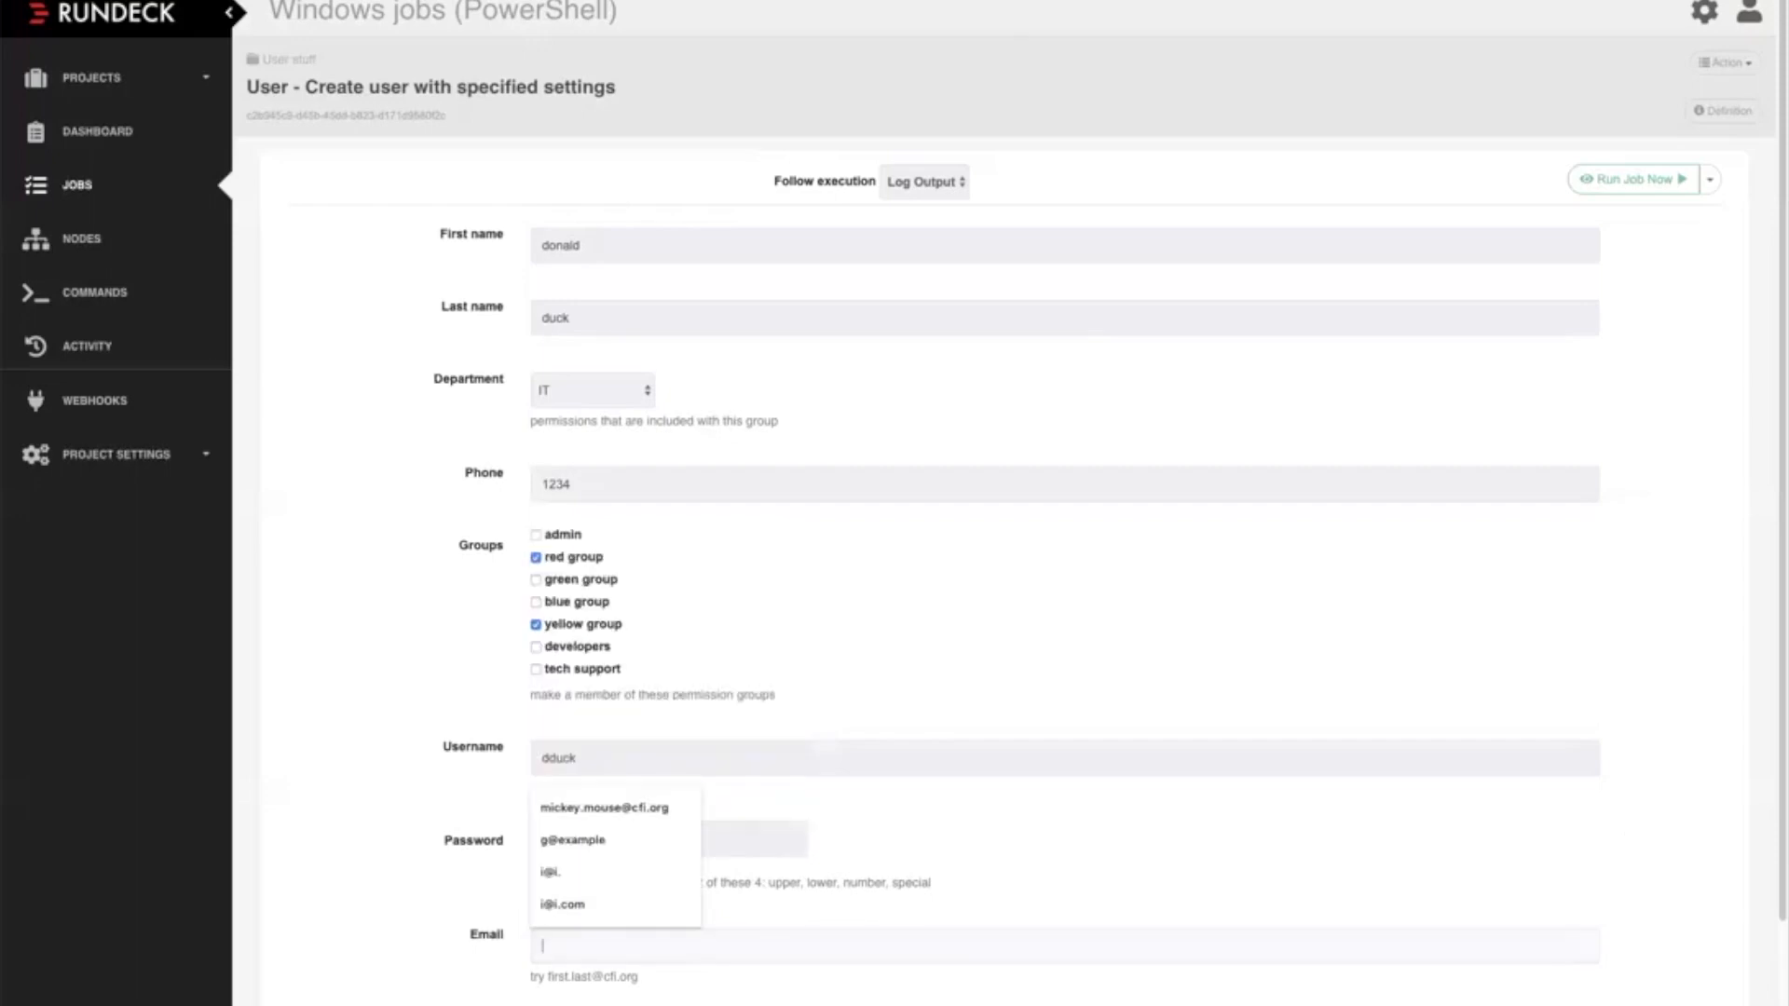
type("donald")
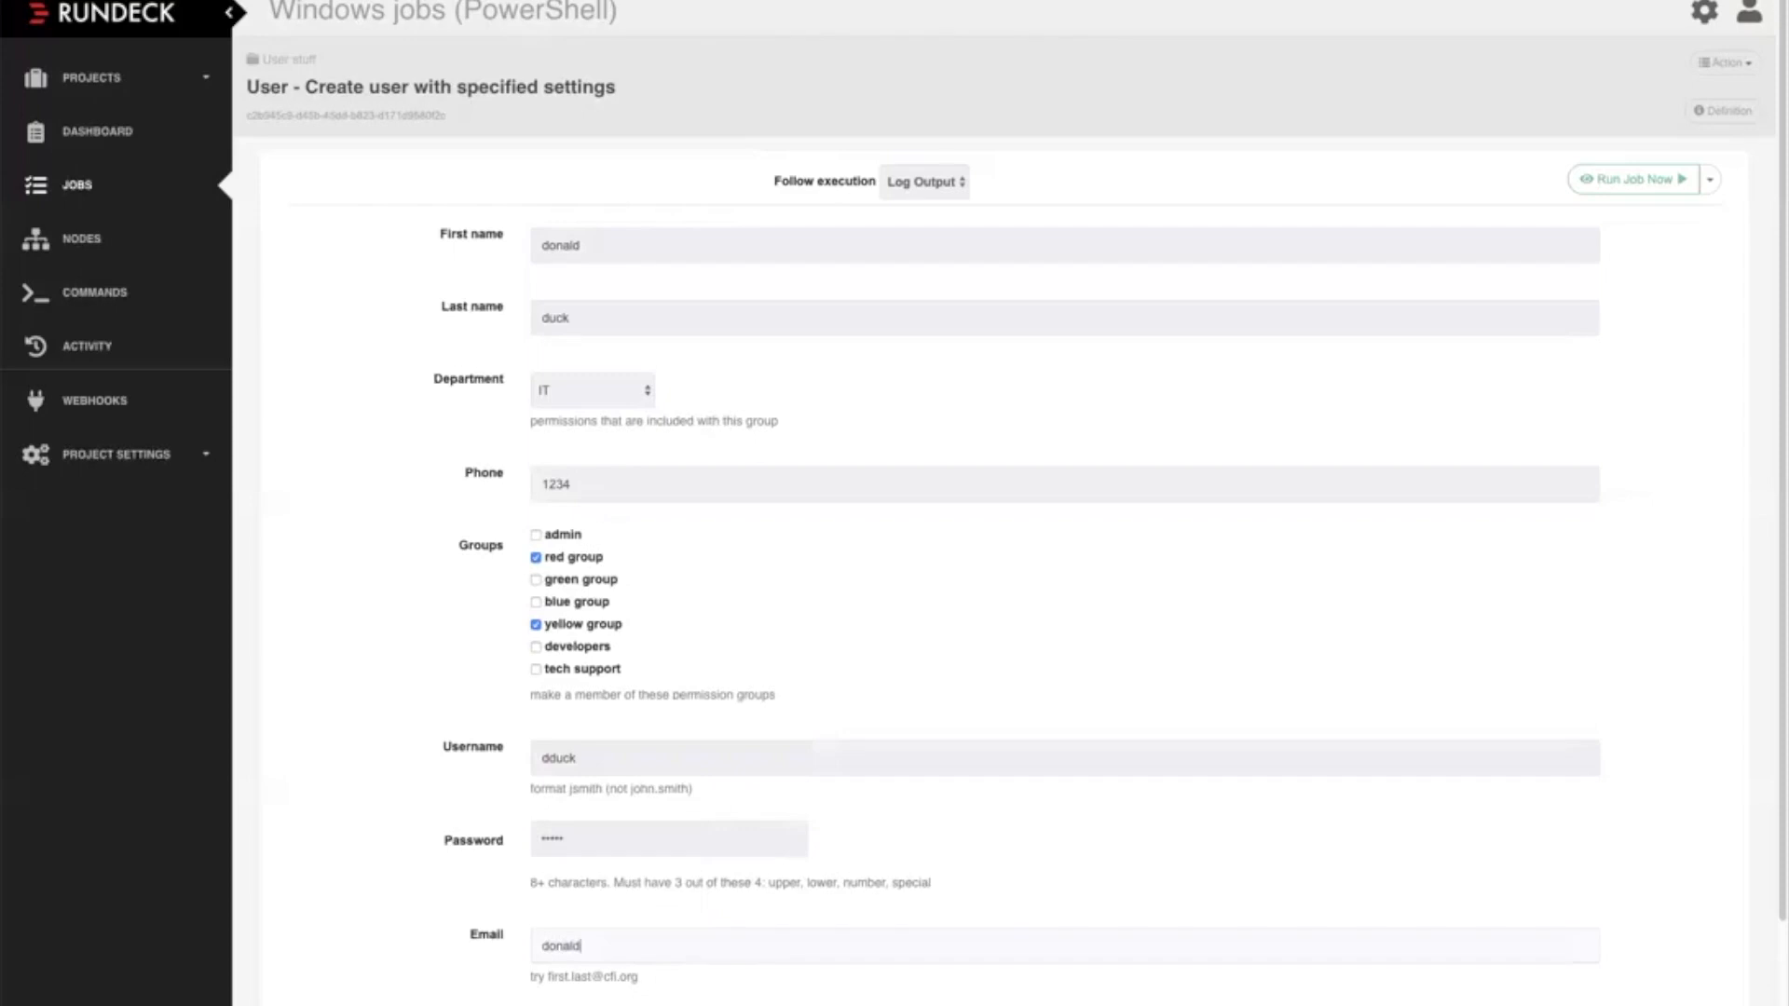
type("@duck.com")
left_click(1634, 179)
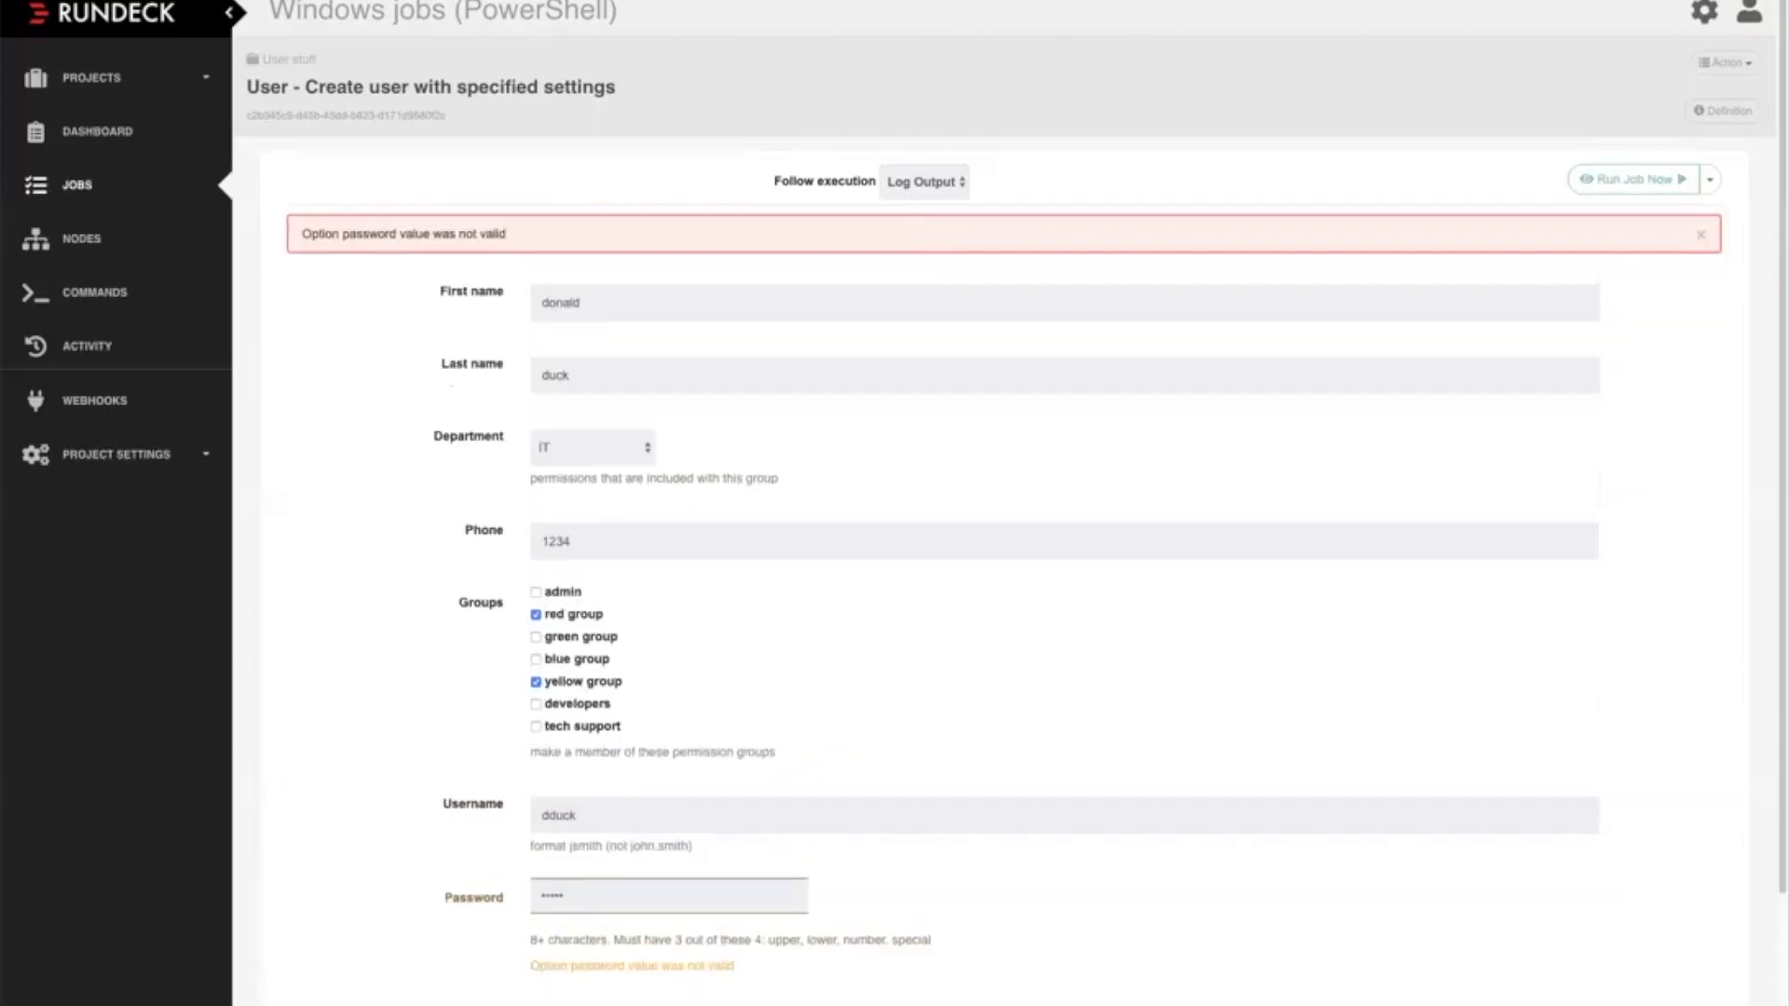
Replace the account password with one of at least 8 characters that meets the stated rules, and submit the job
scroll(1007, 522, "down", 1)
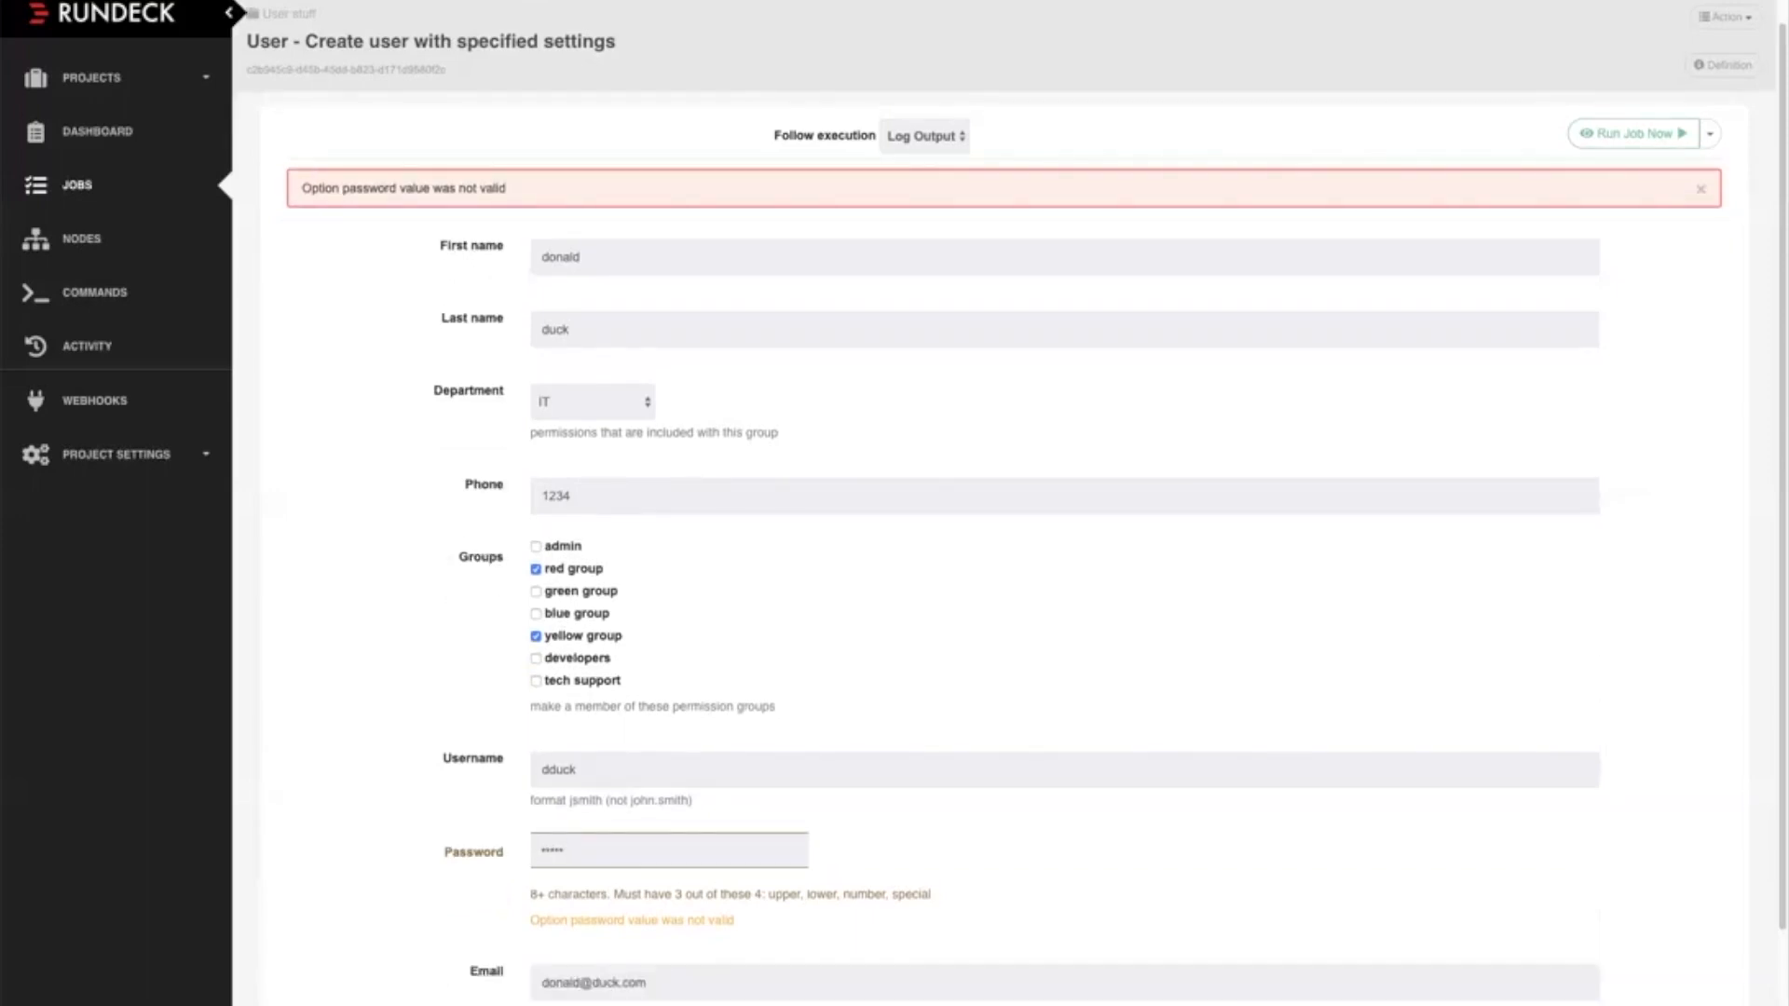
double_click(553, 851)
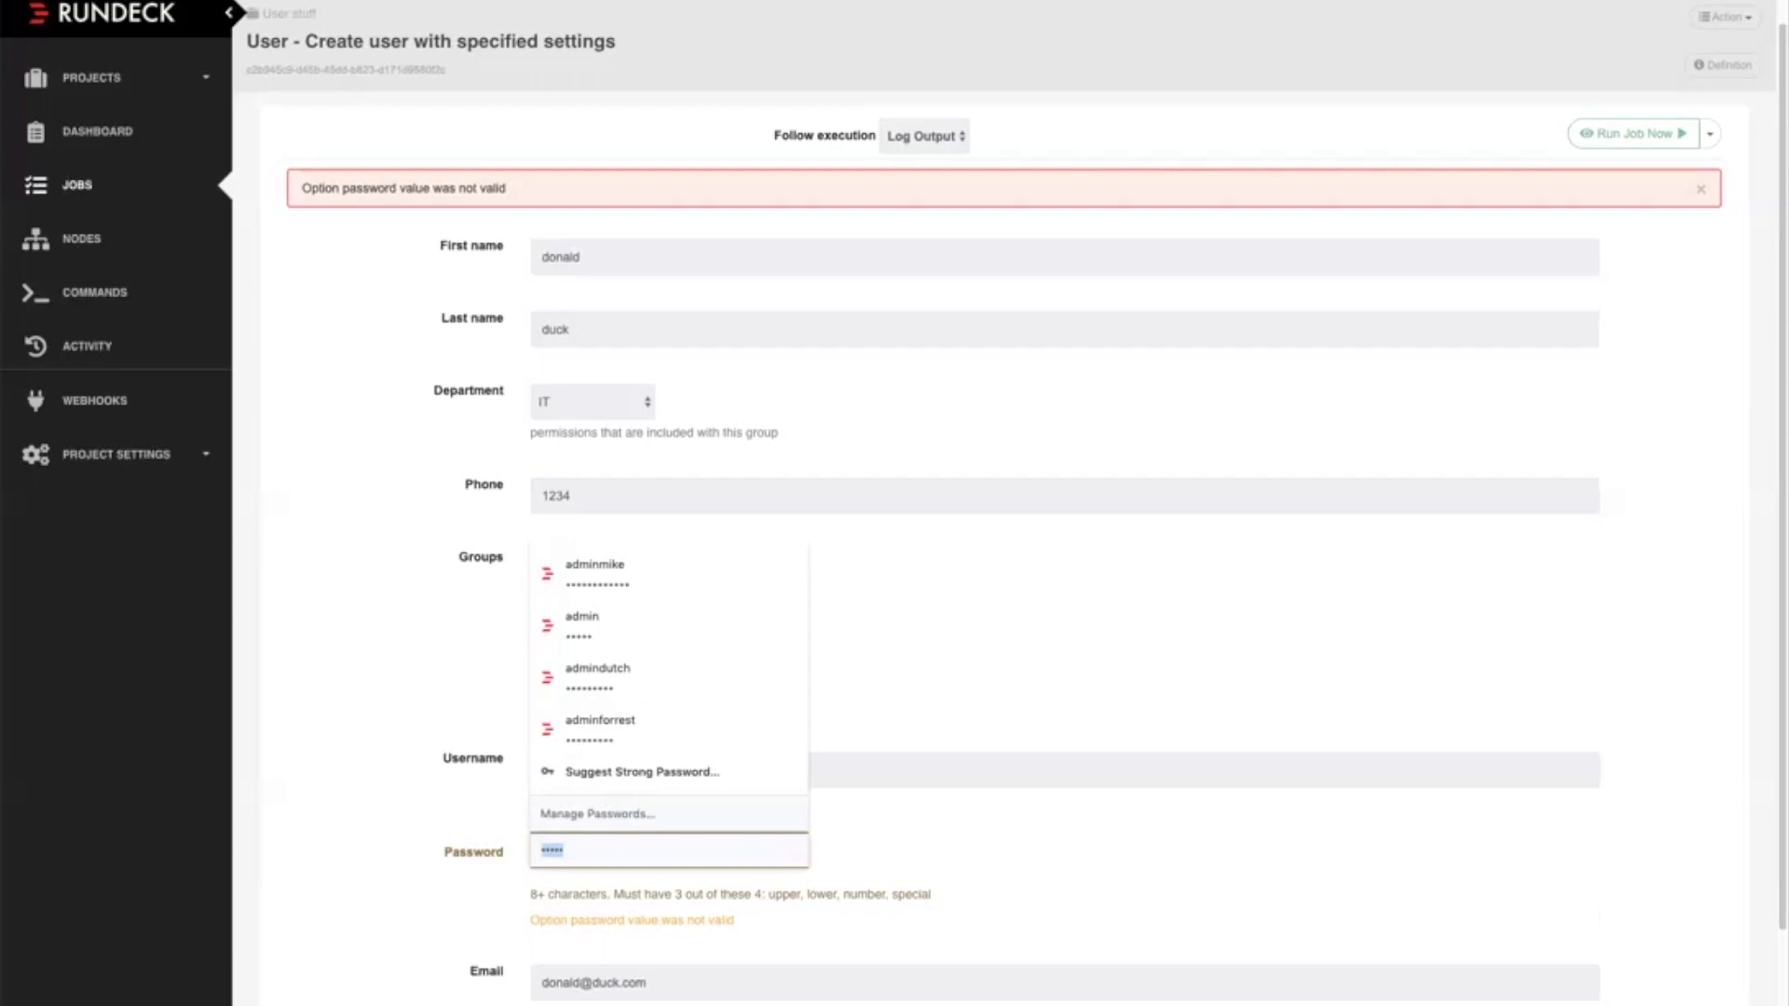
type("••••••••")
key("Return")
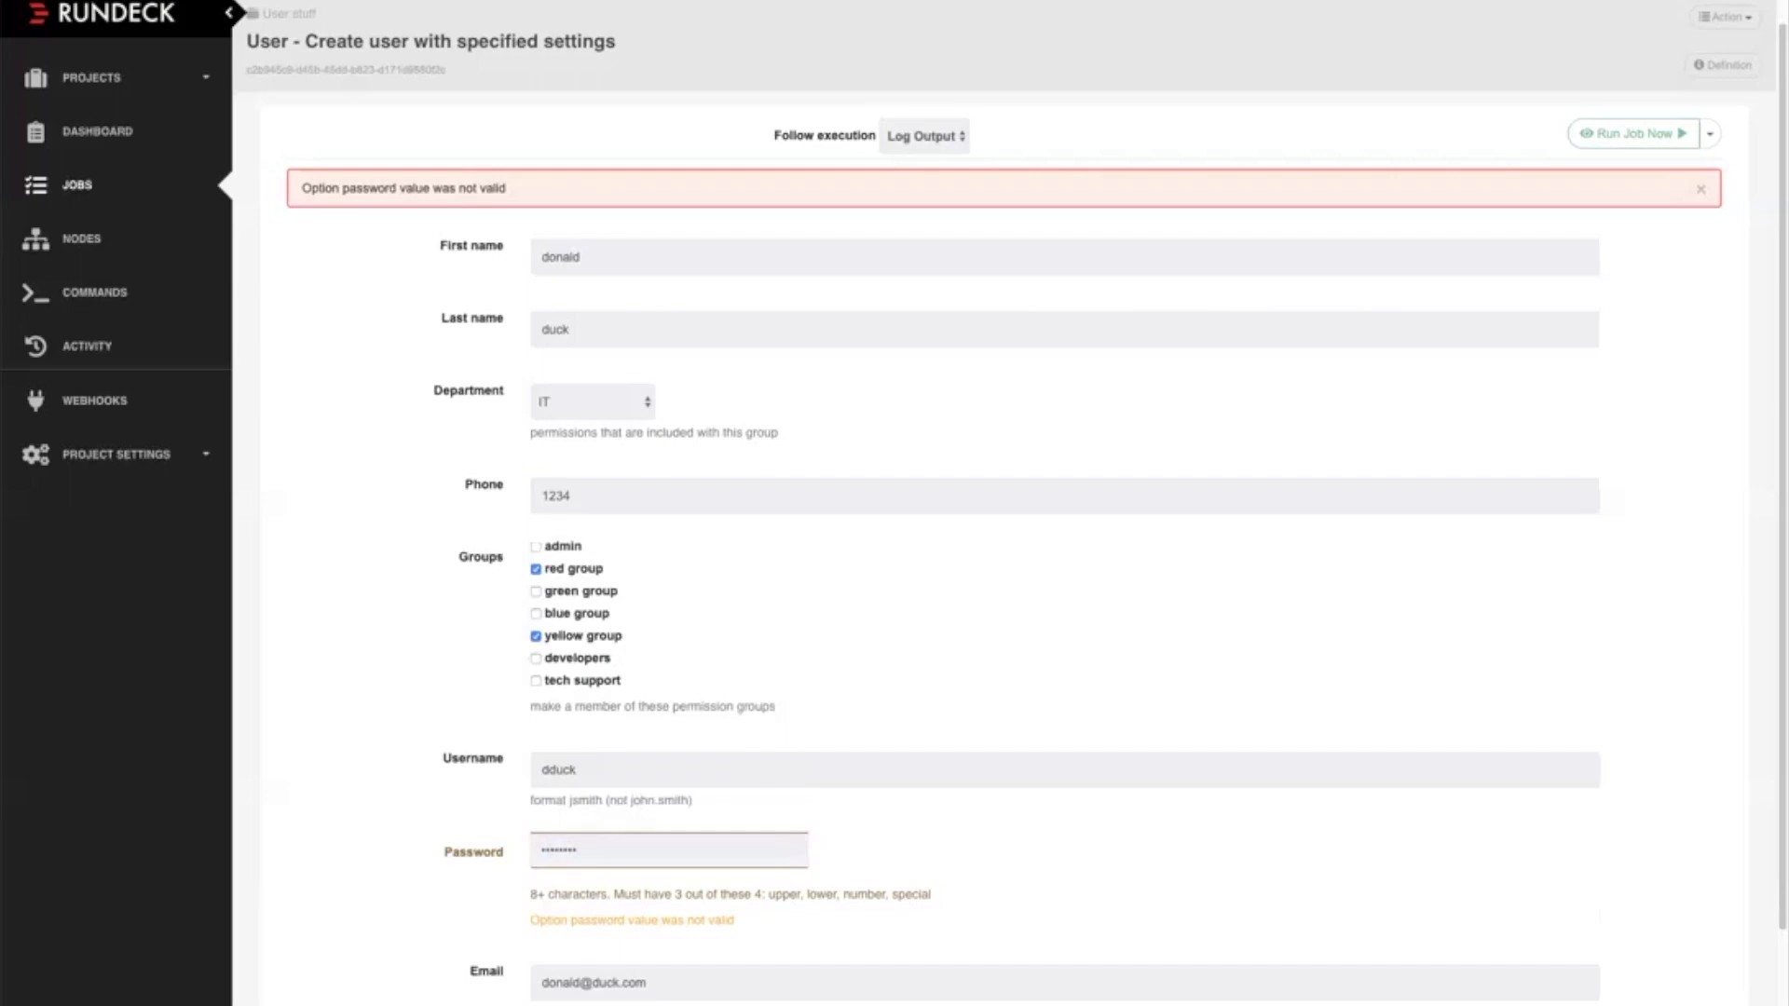
Review the execution log, and open the create-user job for editing at its workflow and options
scroll(1006, 522, "down", 2)
scroll(1006, 522, "up", 3)
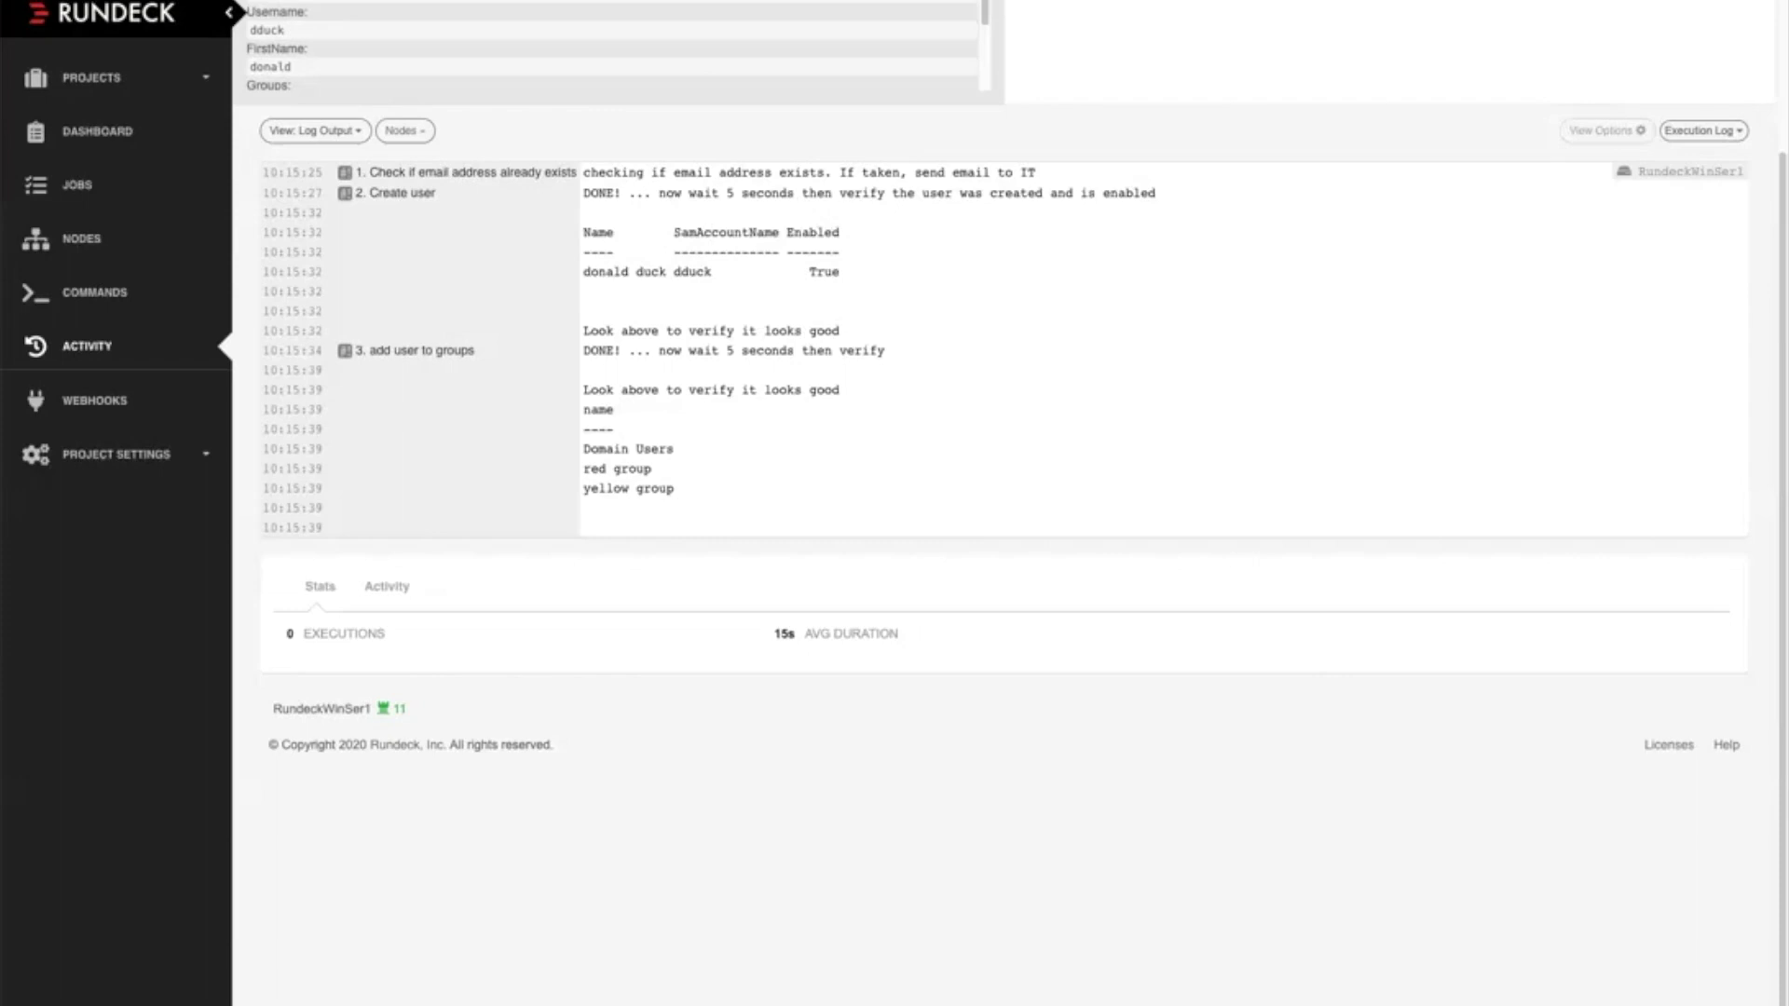
scroll(1004, 522, "up", 3)
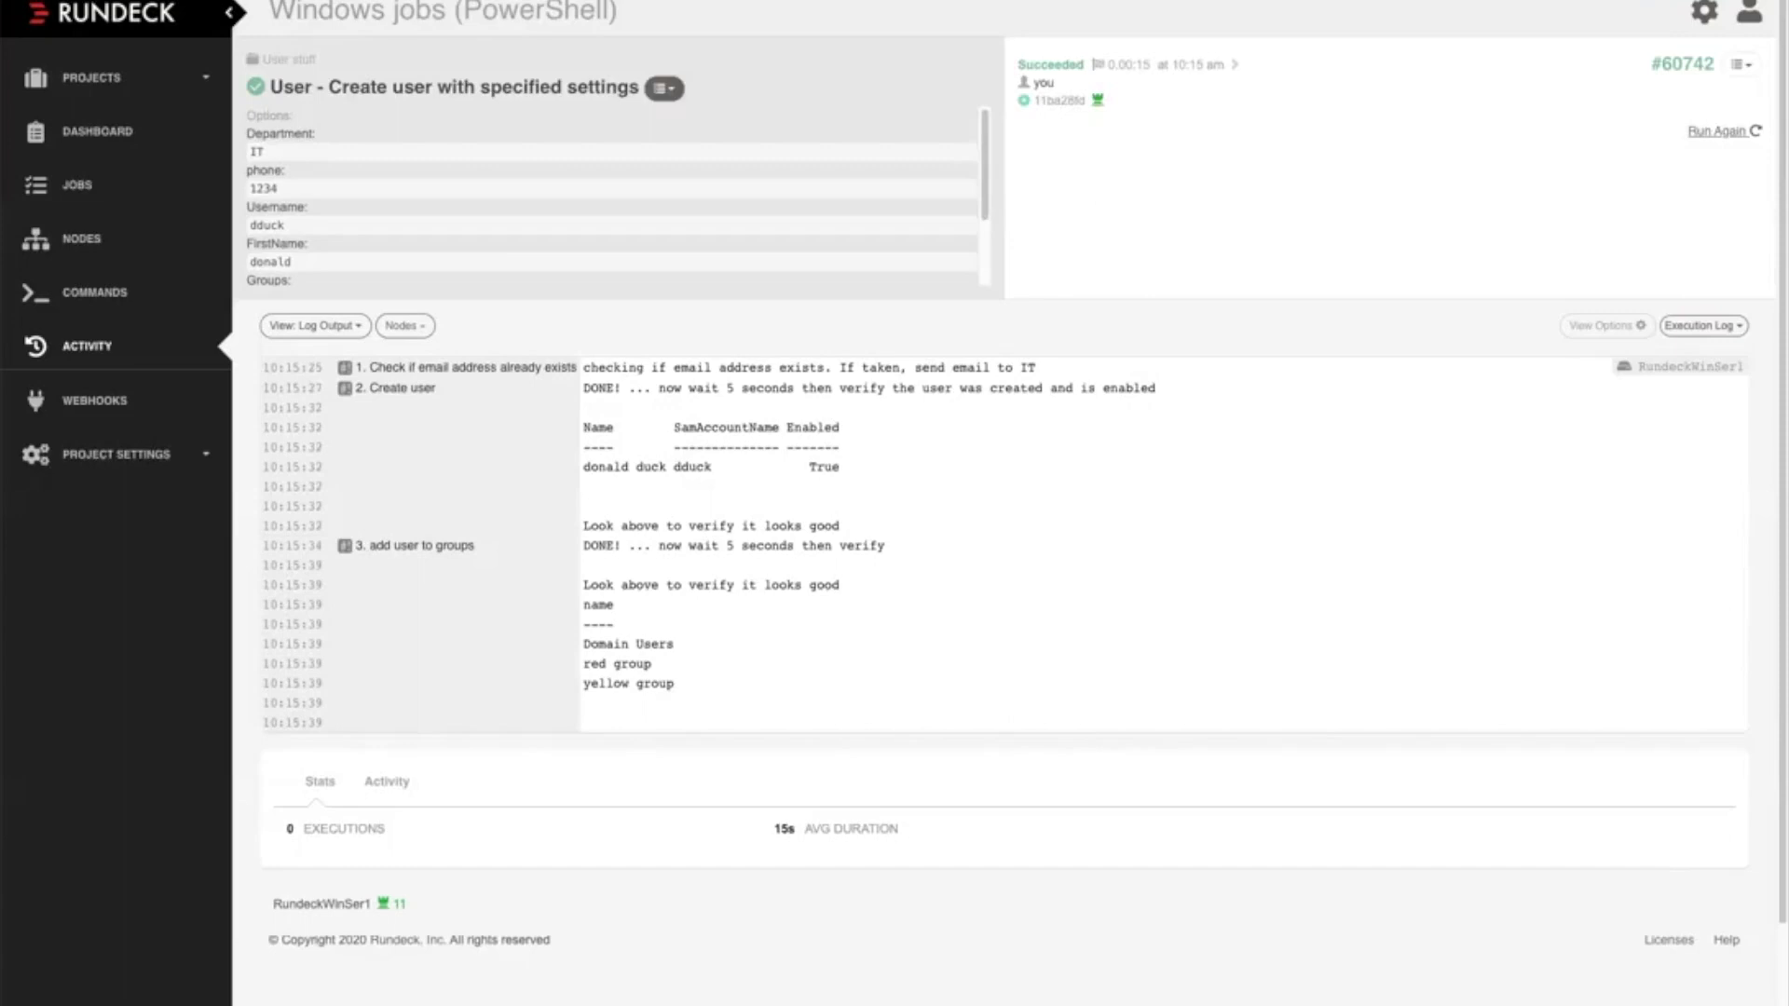
left_click(664, 87)
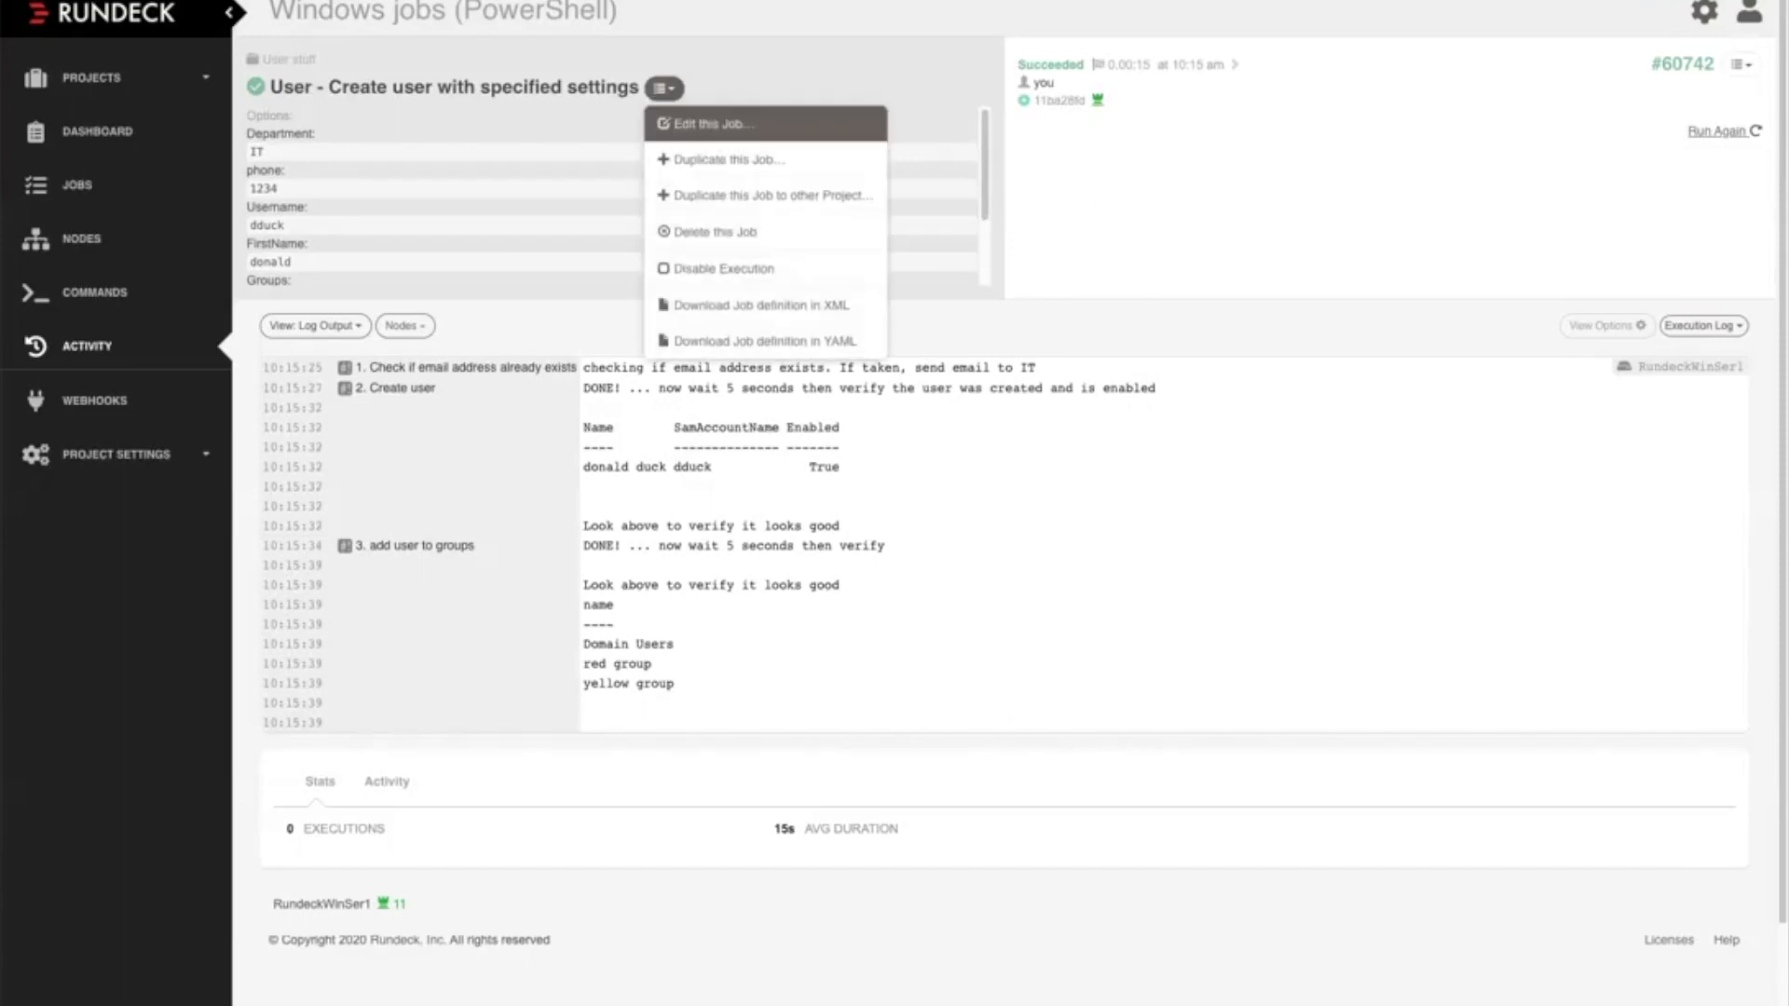
left_click(714, 124)
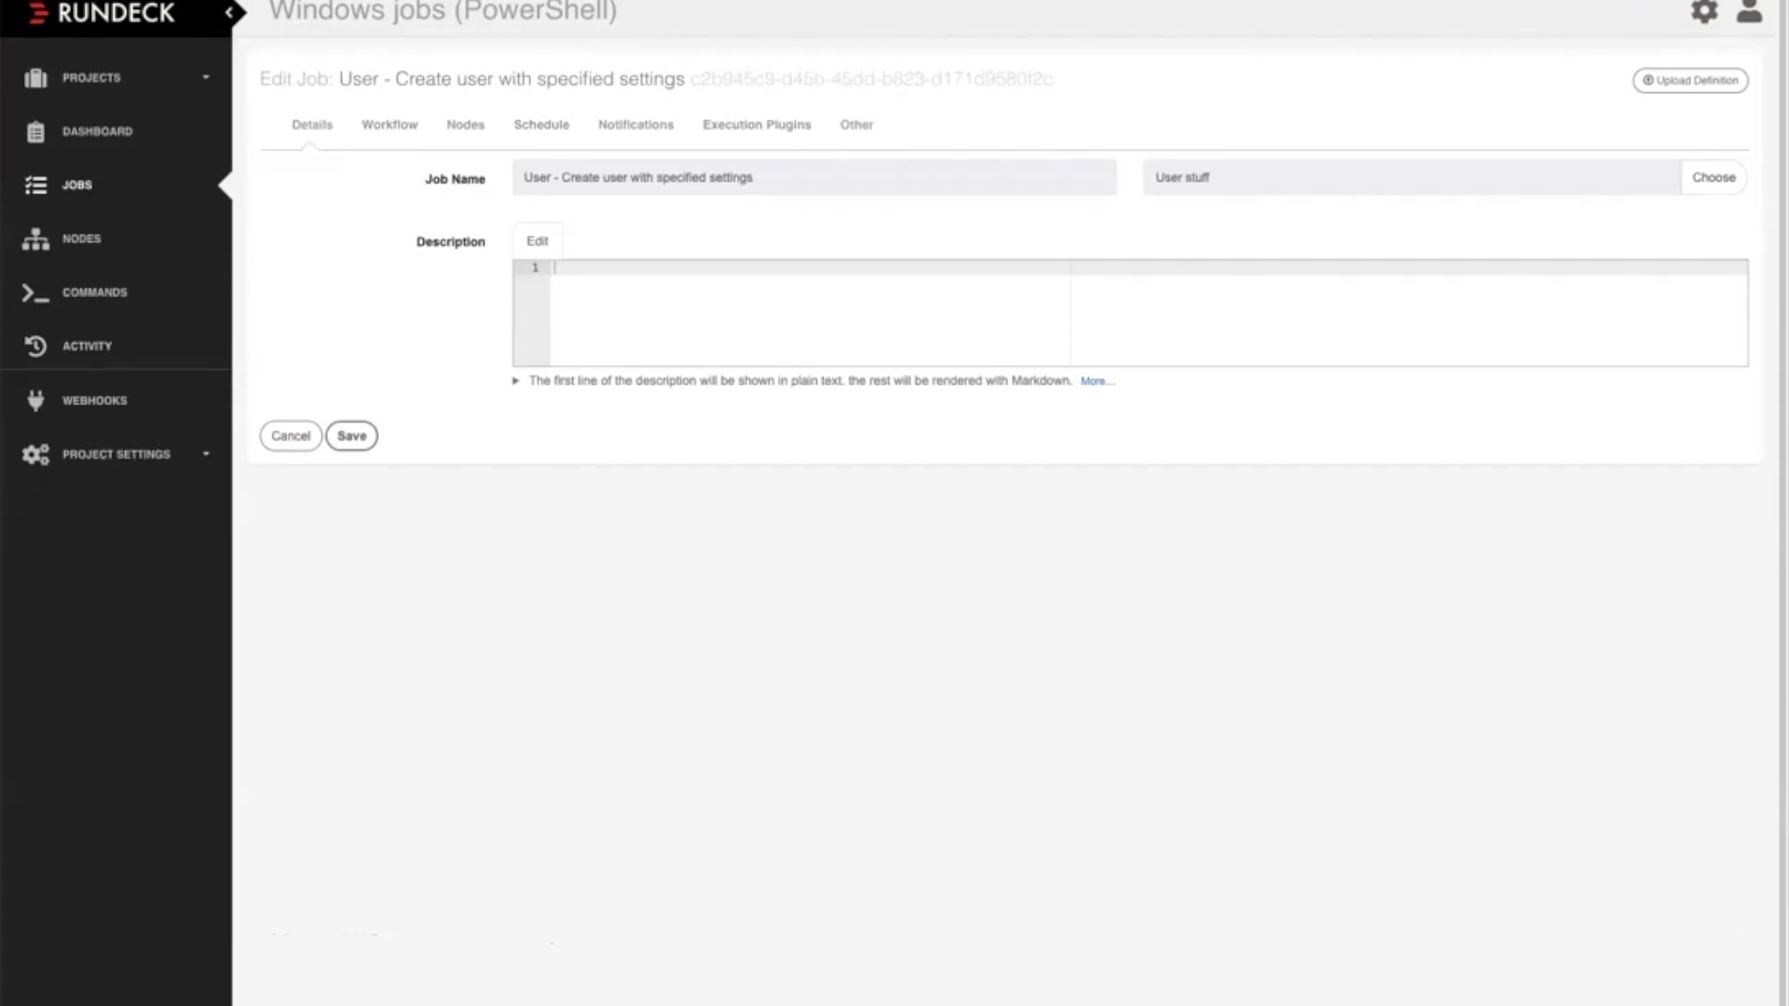
left_click(390, 125)
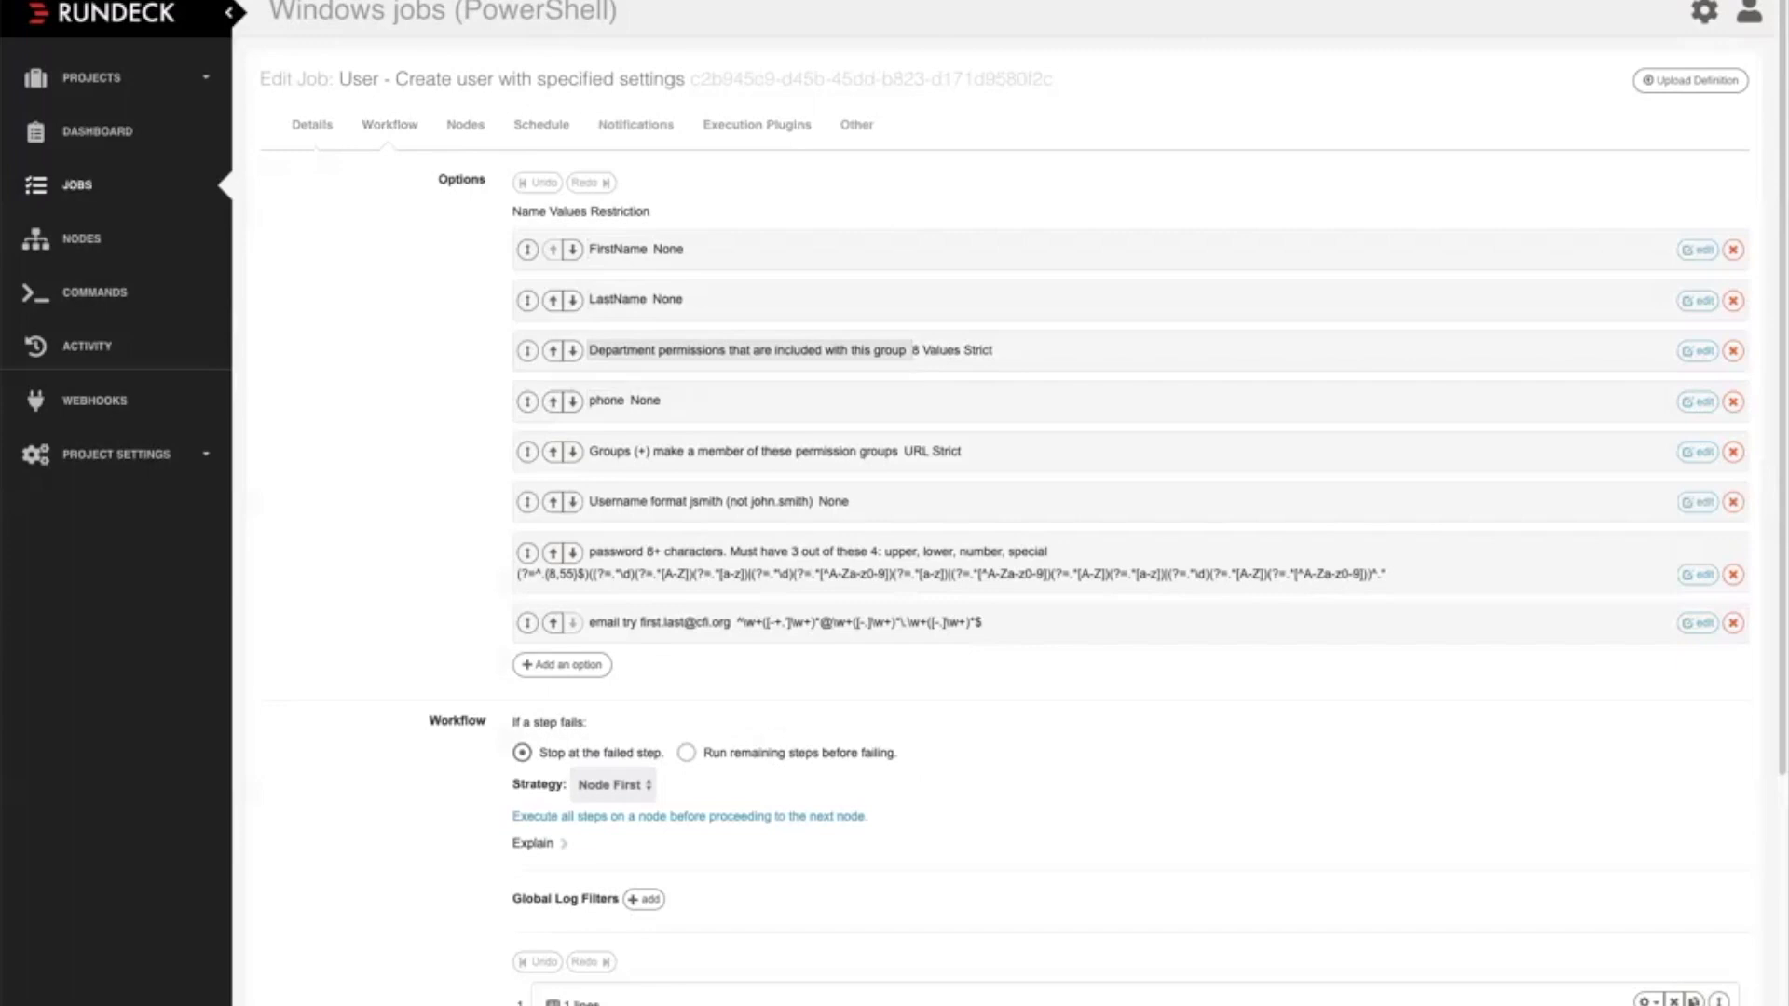
Open the Department option's settings and examine its input type, allowed values, restrictions and required setting
left_click(746, 350)
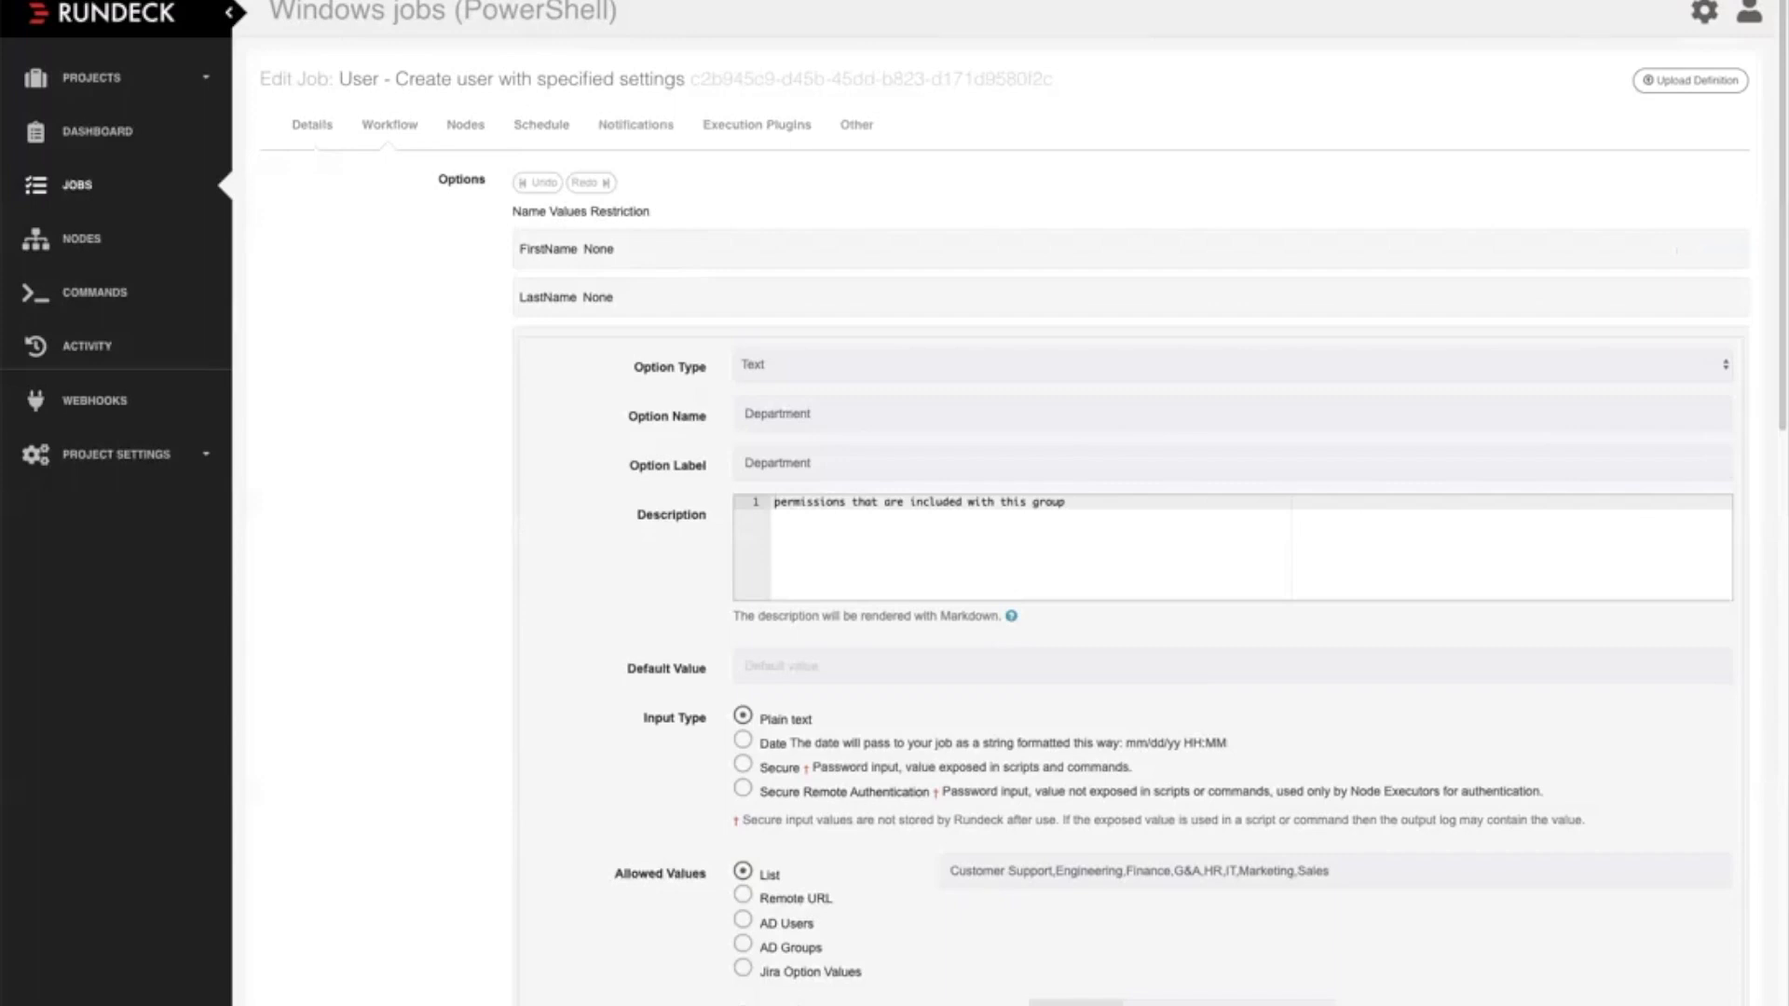
scroll(1010, 504, "down", 3)
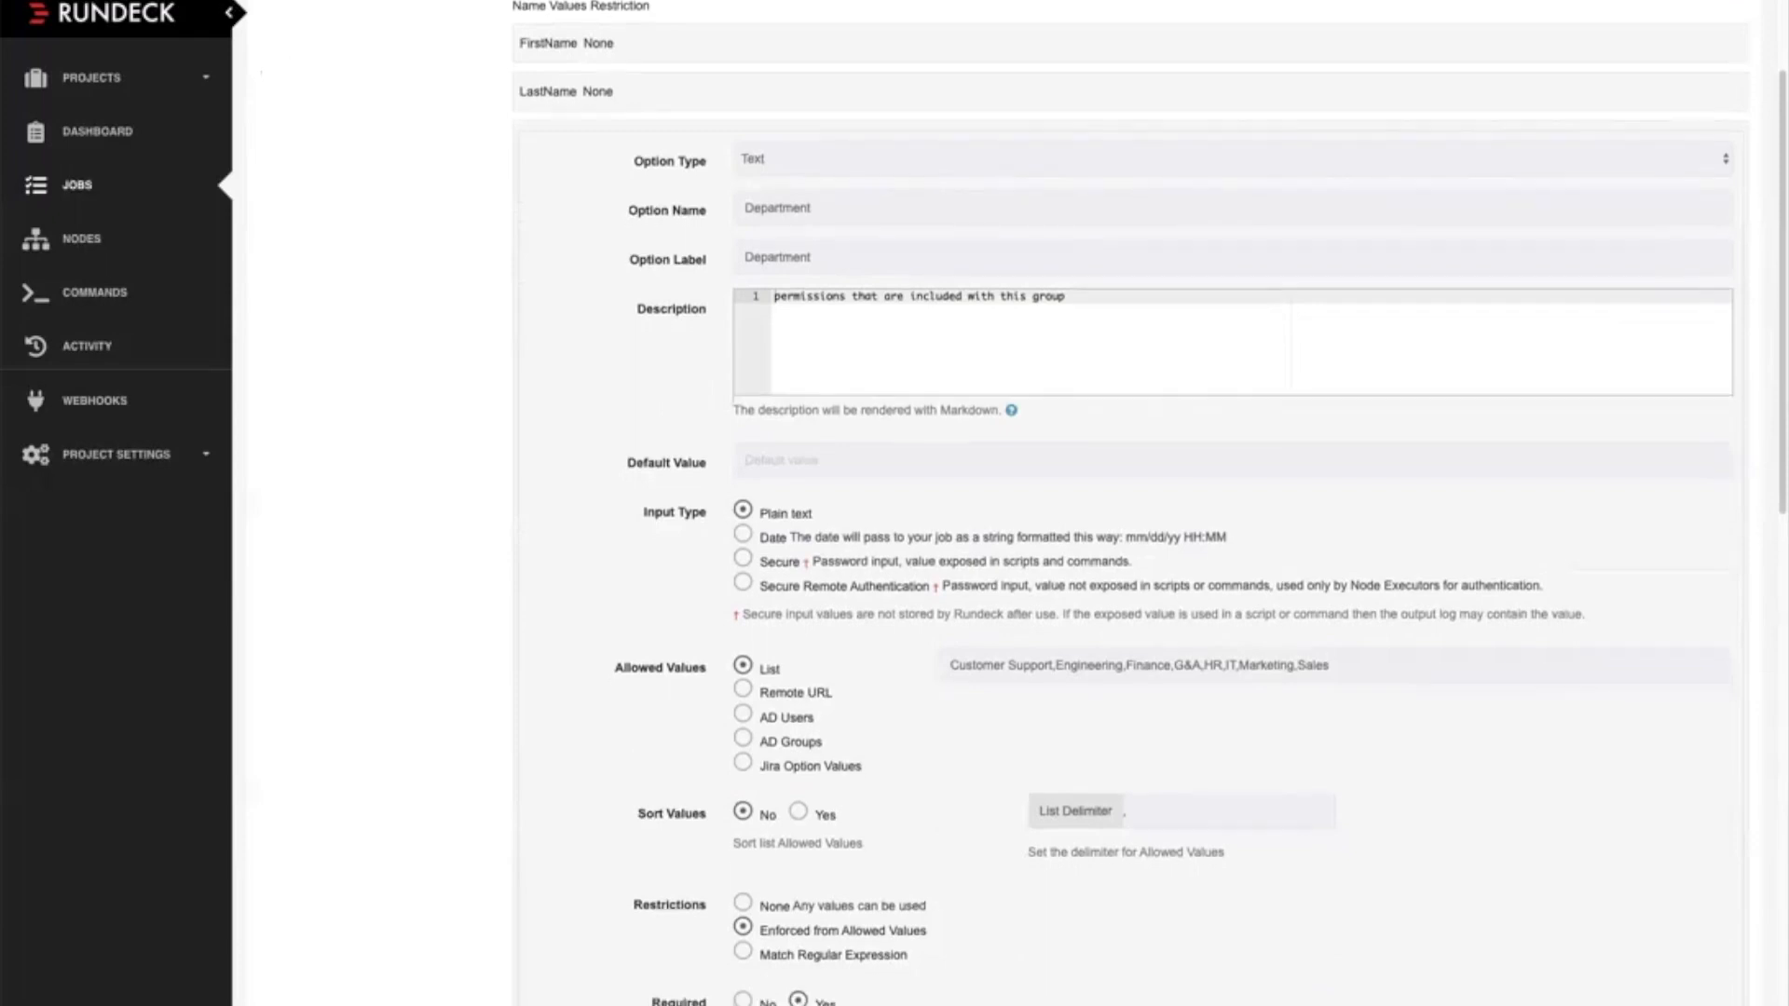
scroll(1130, 503, "down", 1)
scroll(1130, 503, "down", 1)
scroll(1130, 503, "down", 1)
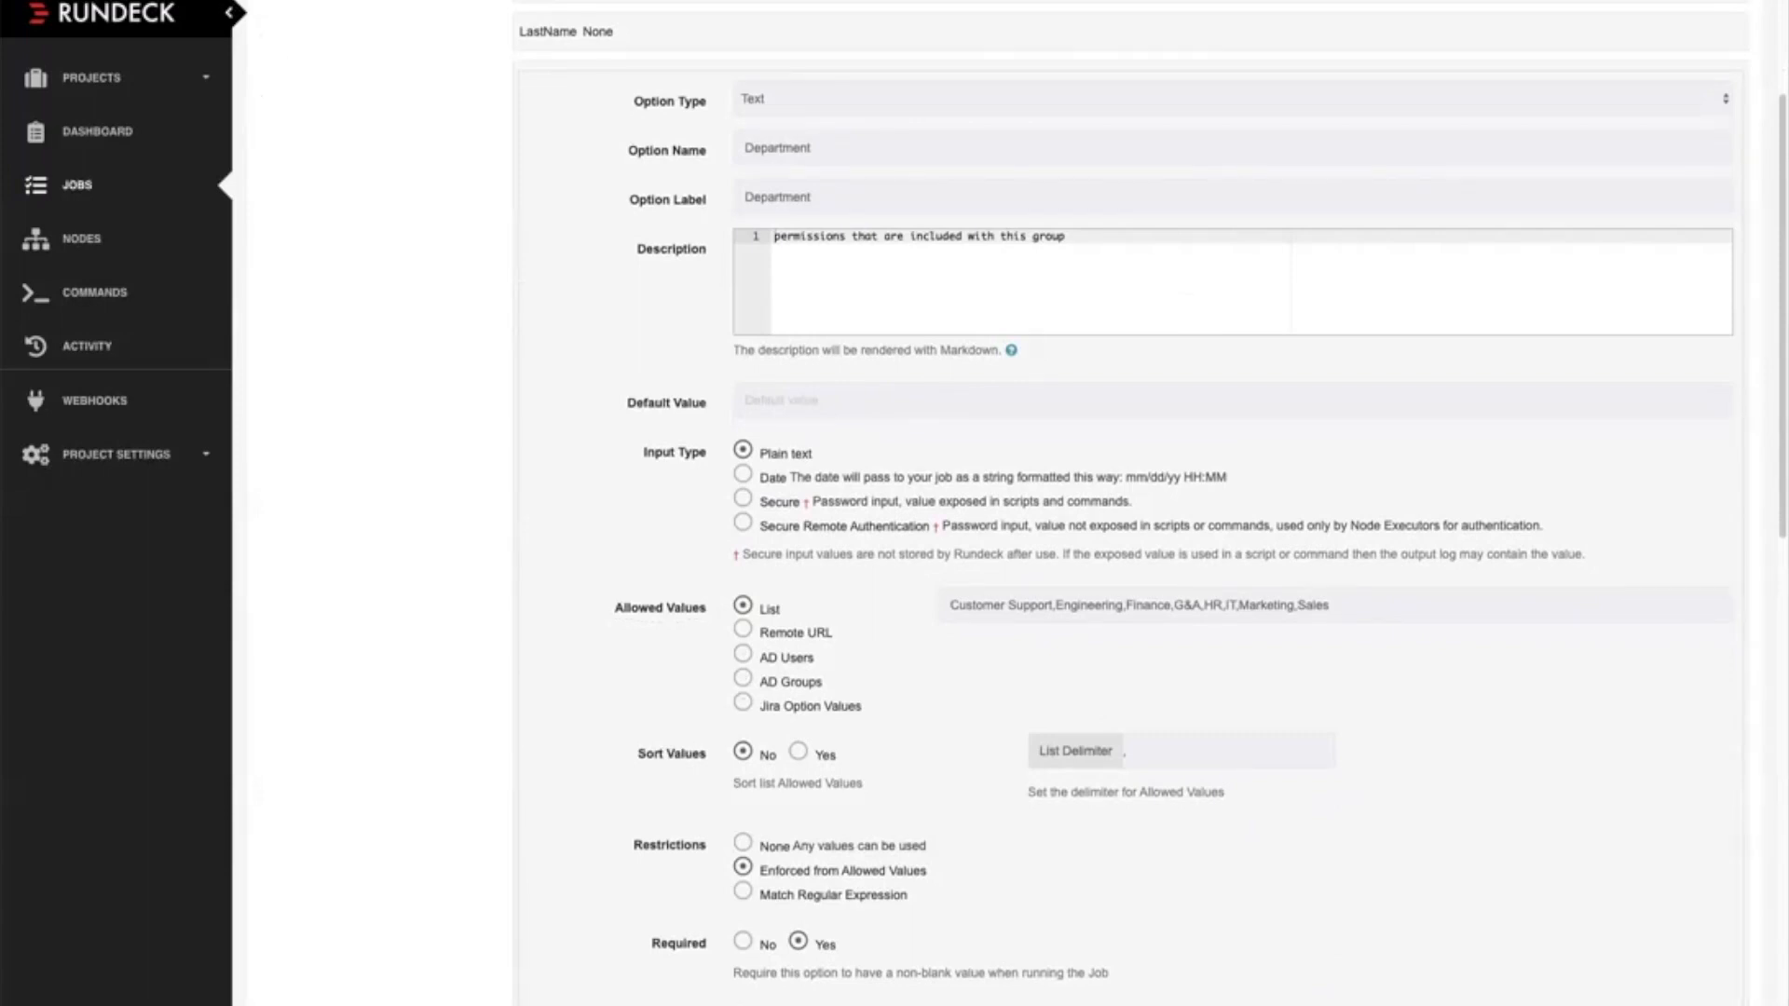
Examine the Department option's remaining settings, including hidden and multi-valued, close it, and return to the options list
scroll(1130, 504, "down", 3)
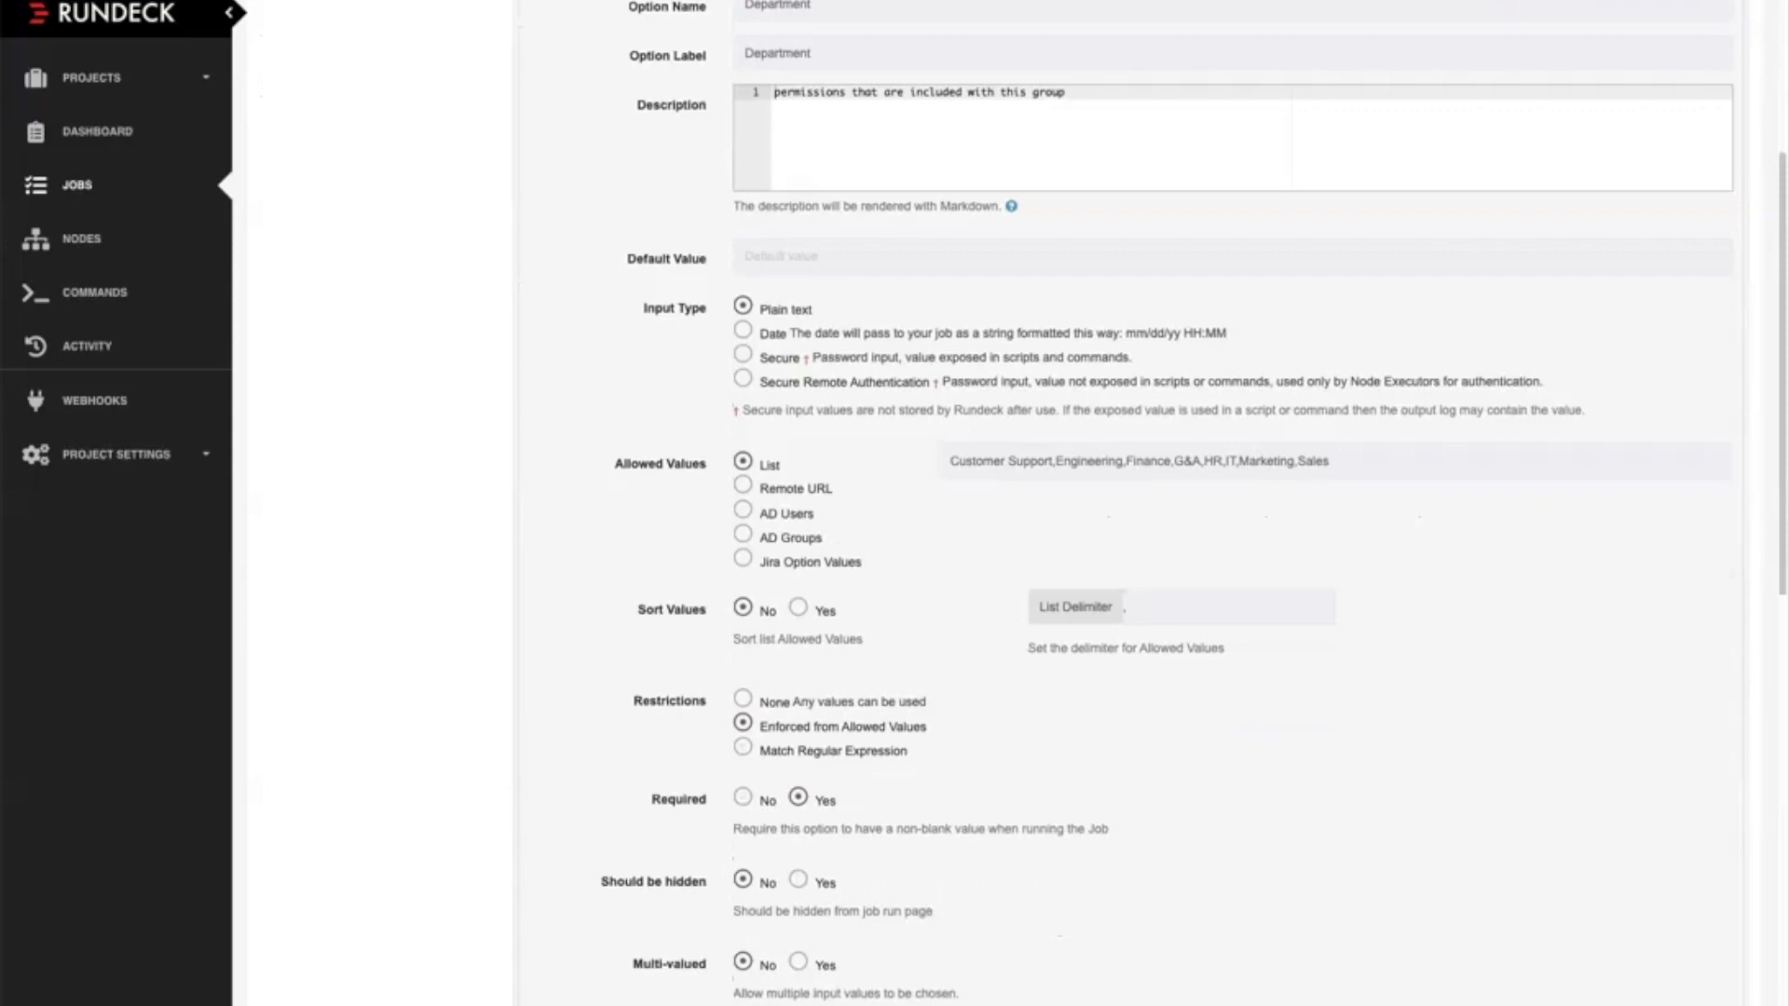
scroll(893, 316, "down", 20)
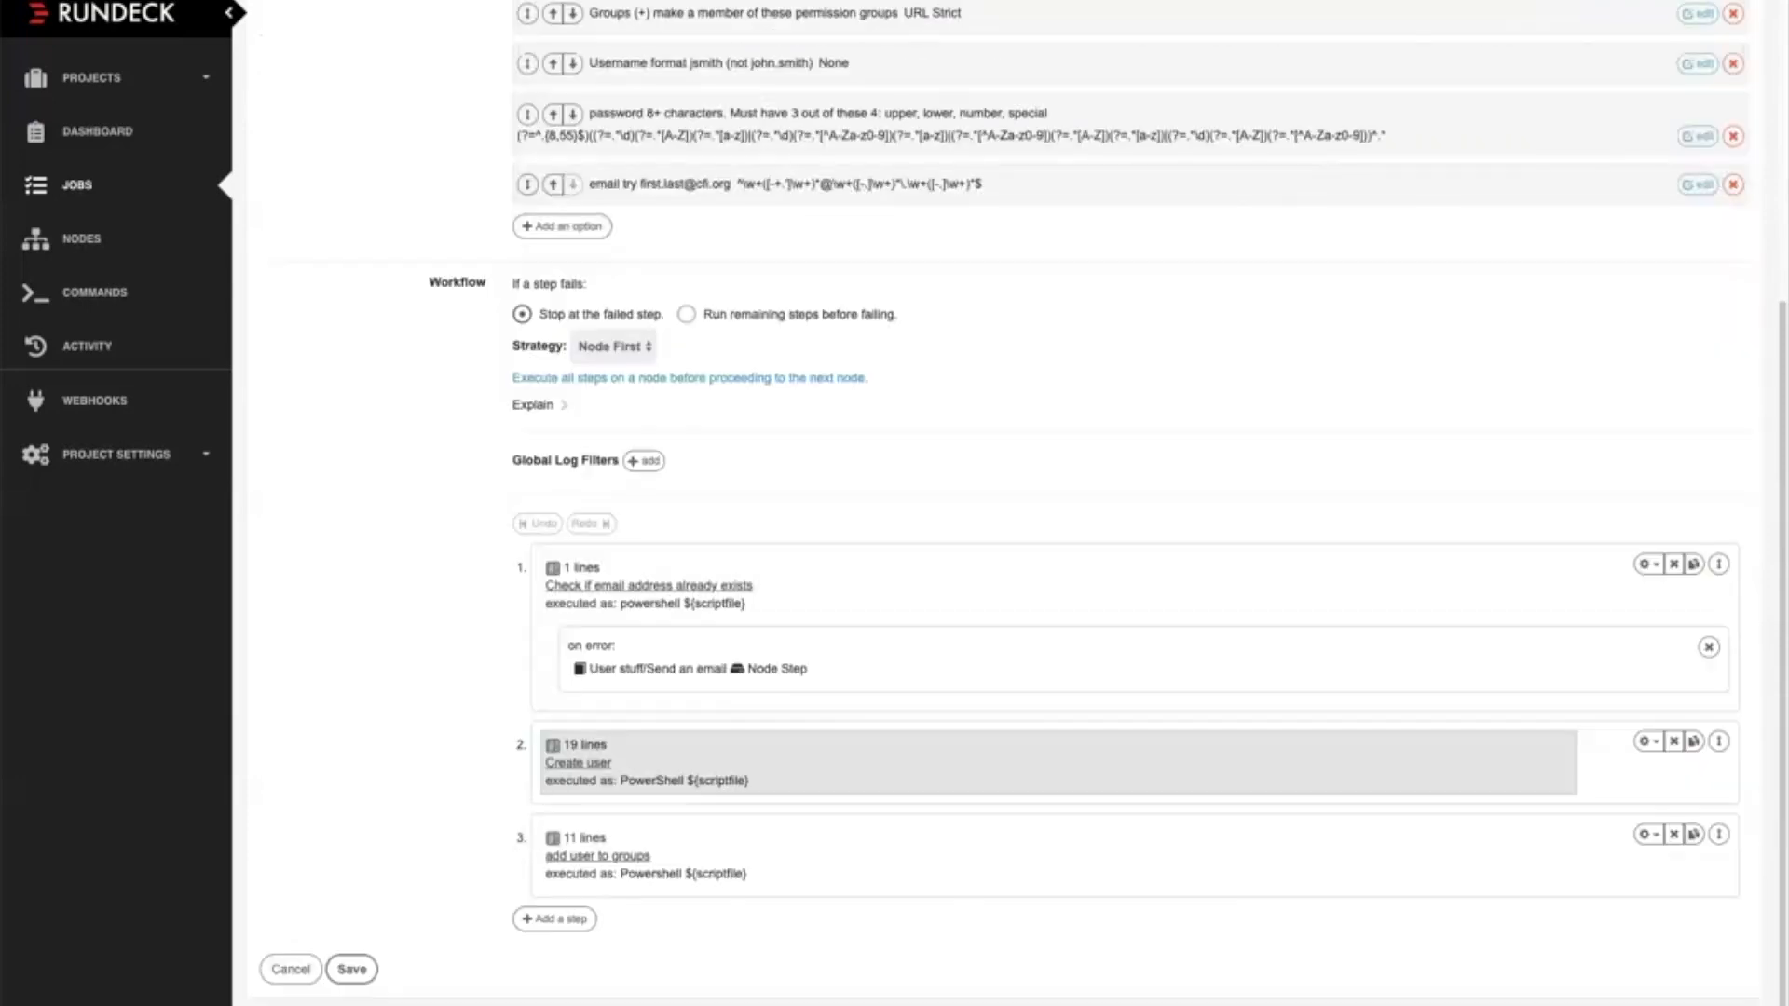
scroll(1010, 504, "up", 3)
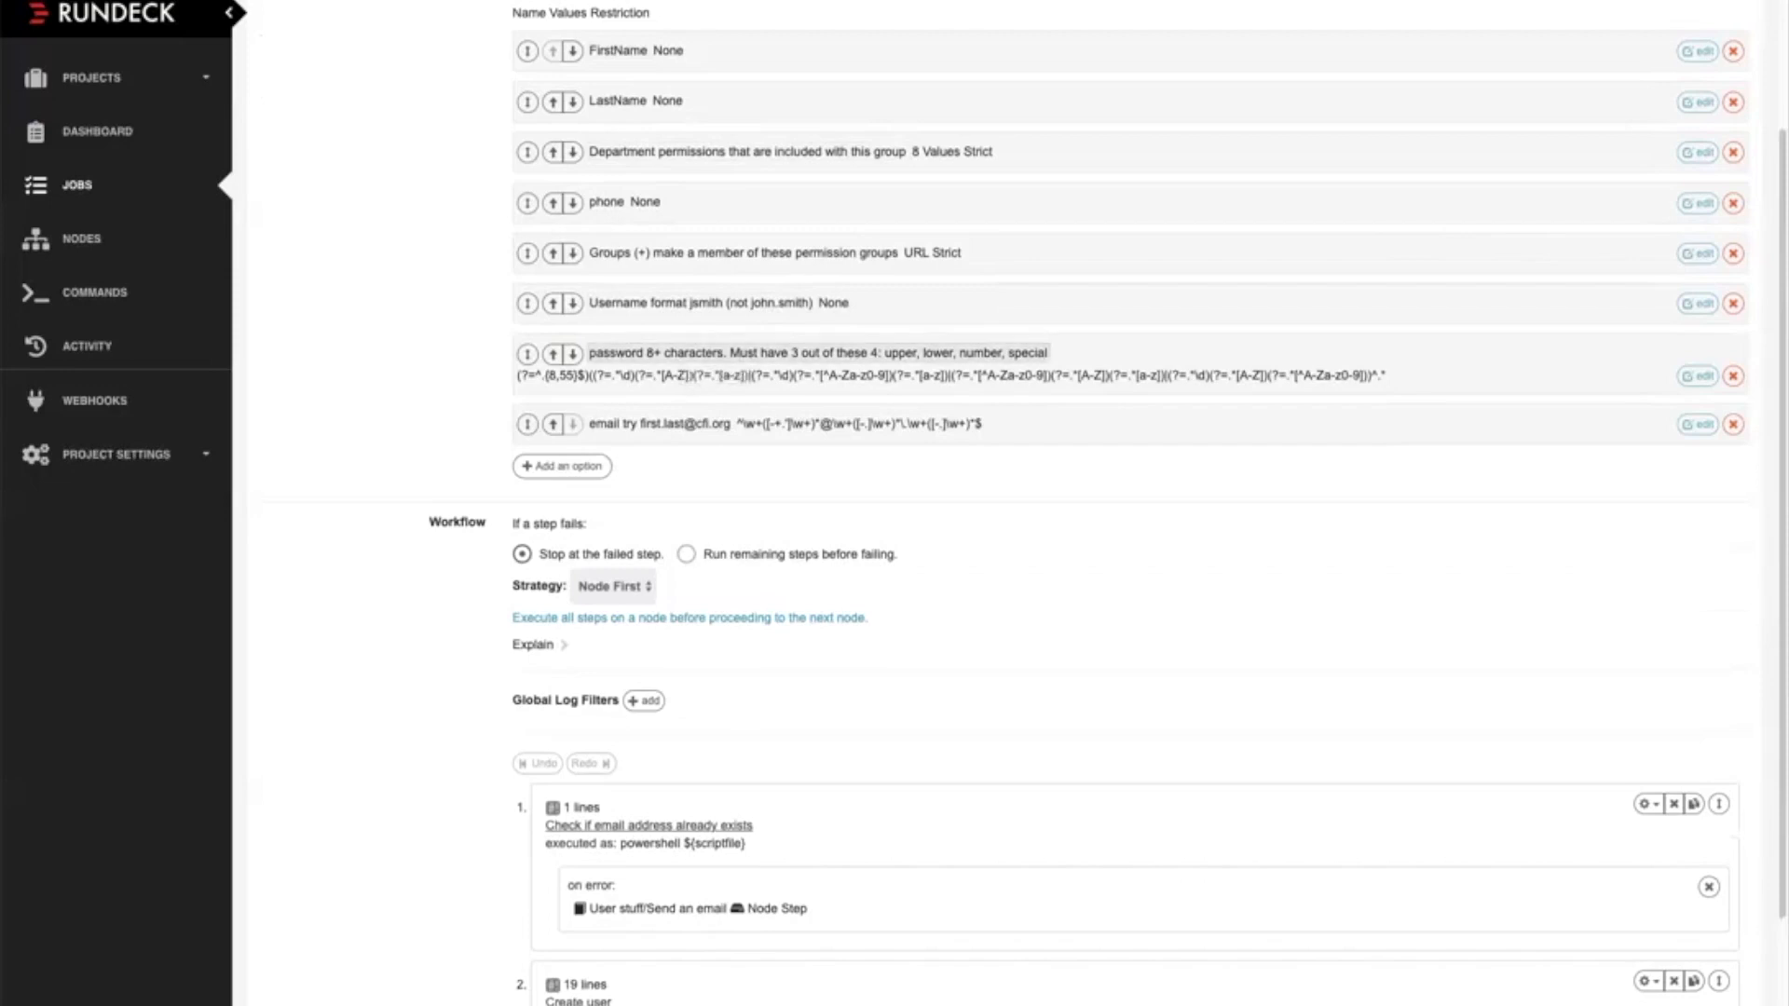
Open the Groups option's settings and examine its remote URL source, restrictions, required and multi-valued settings
left_click(746, 253)
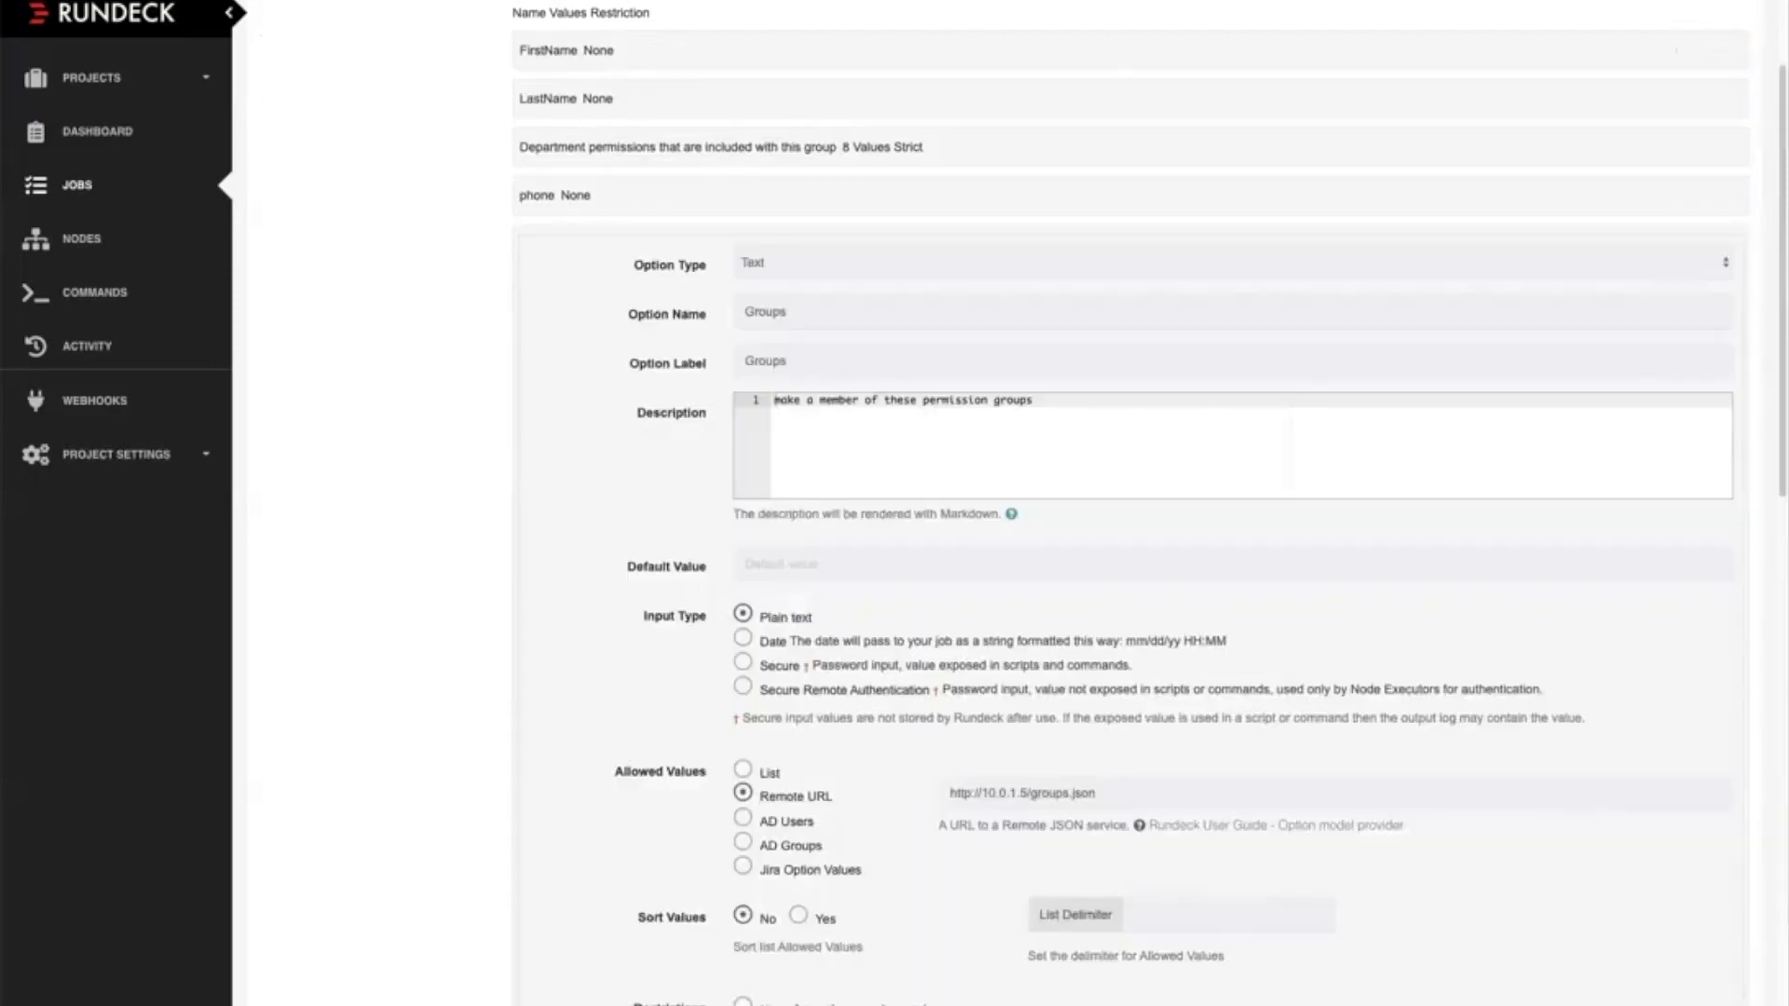
scroll(1118, 503, "down", 8)
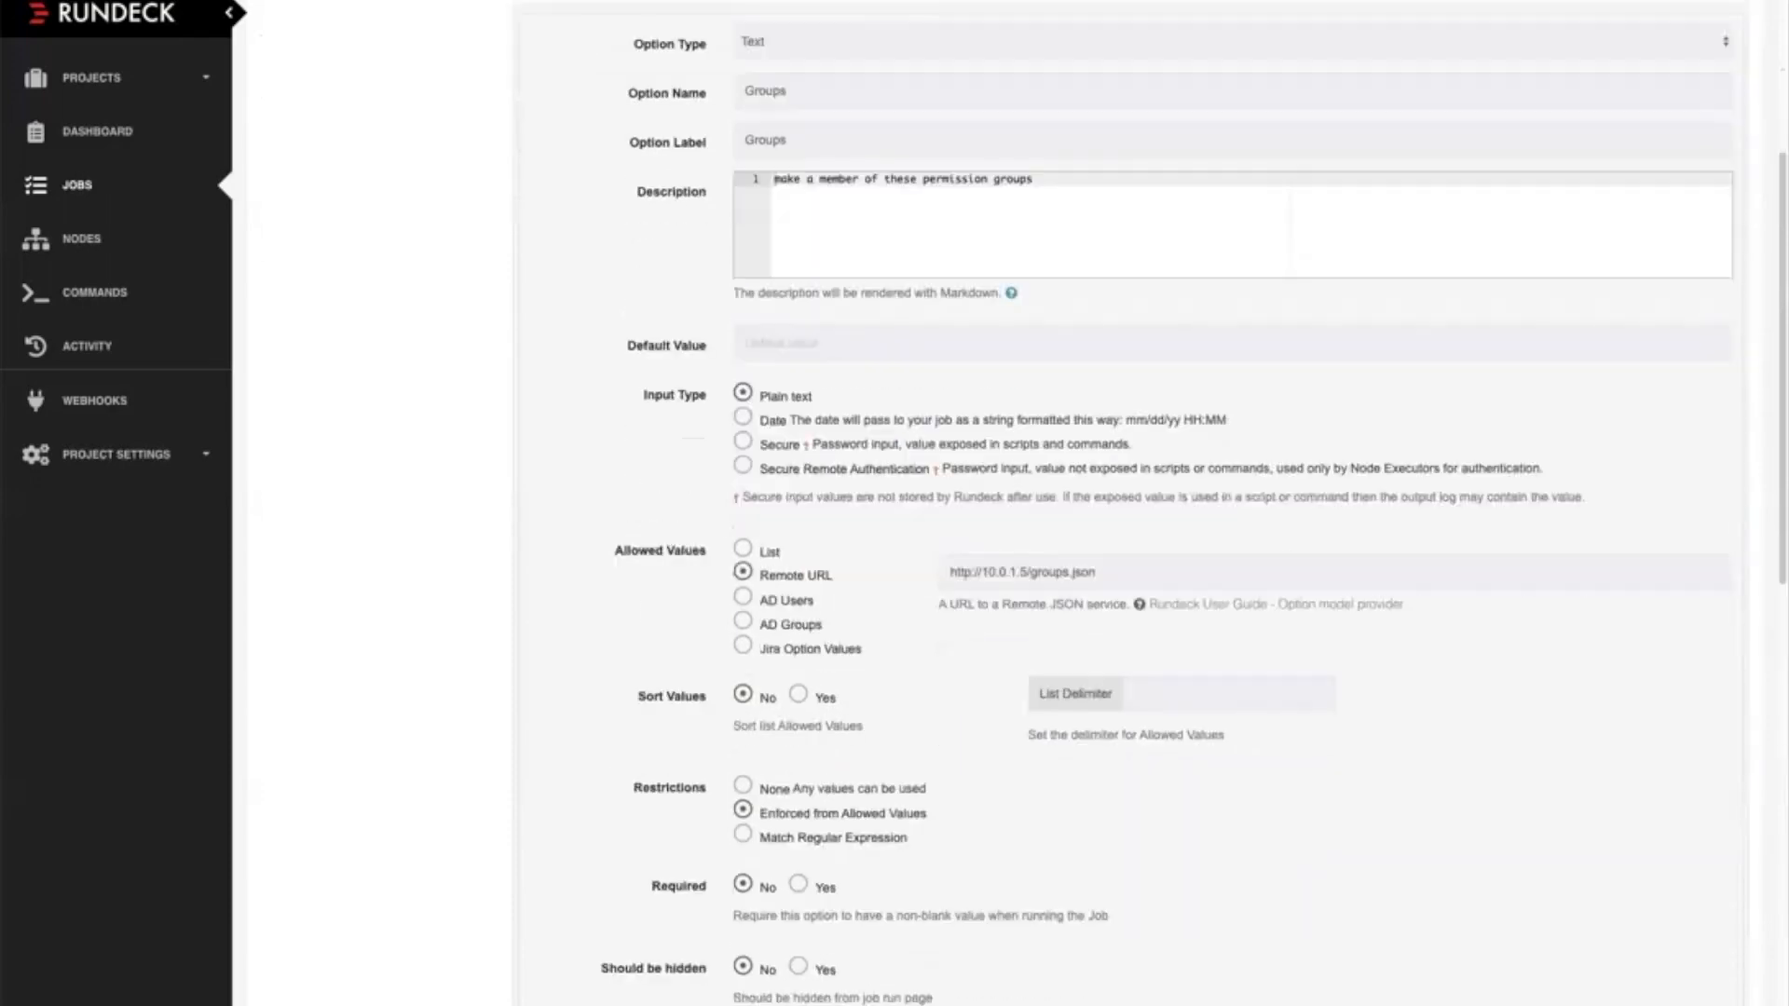
scroll(1130, 503, "down", 3)
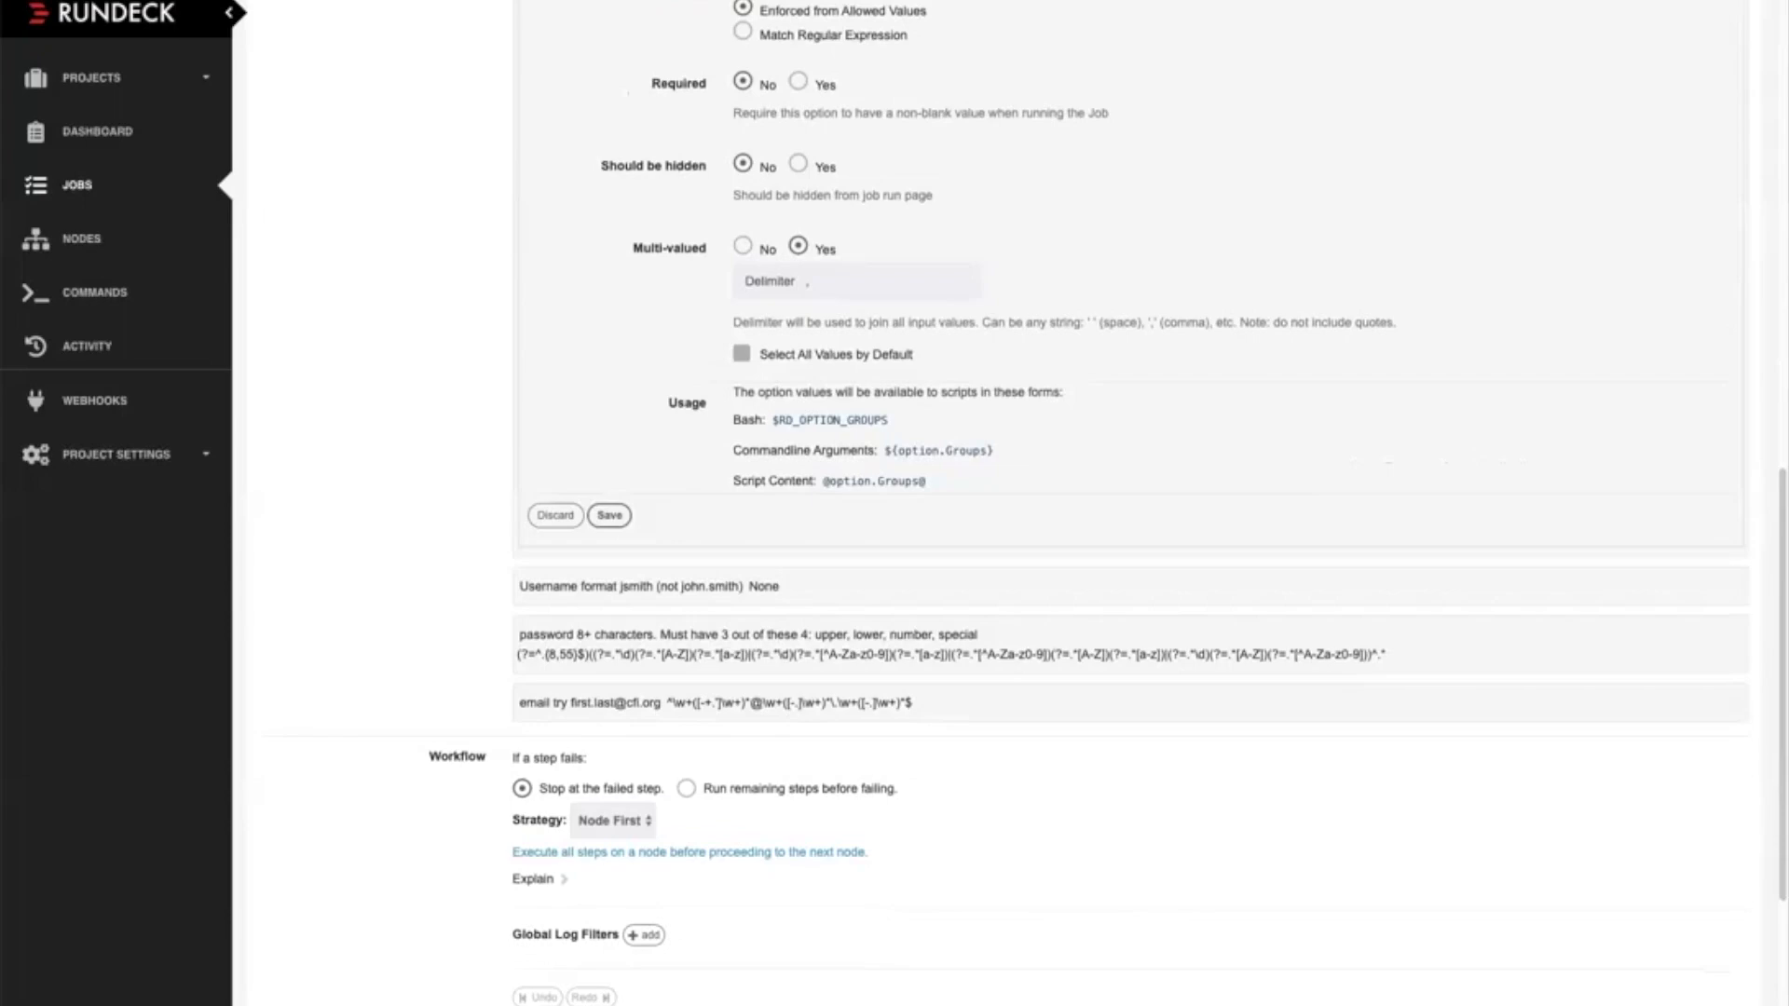
scroll(1130, 503, "up", 7)
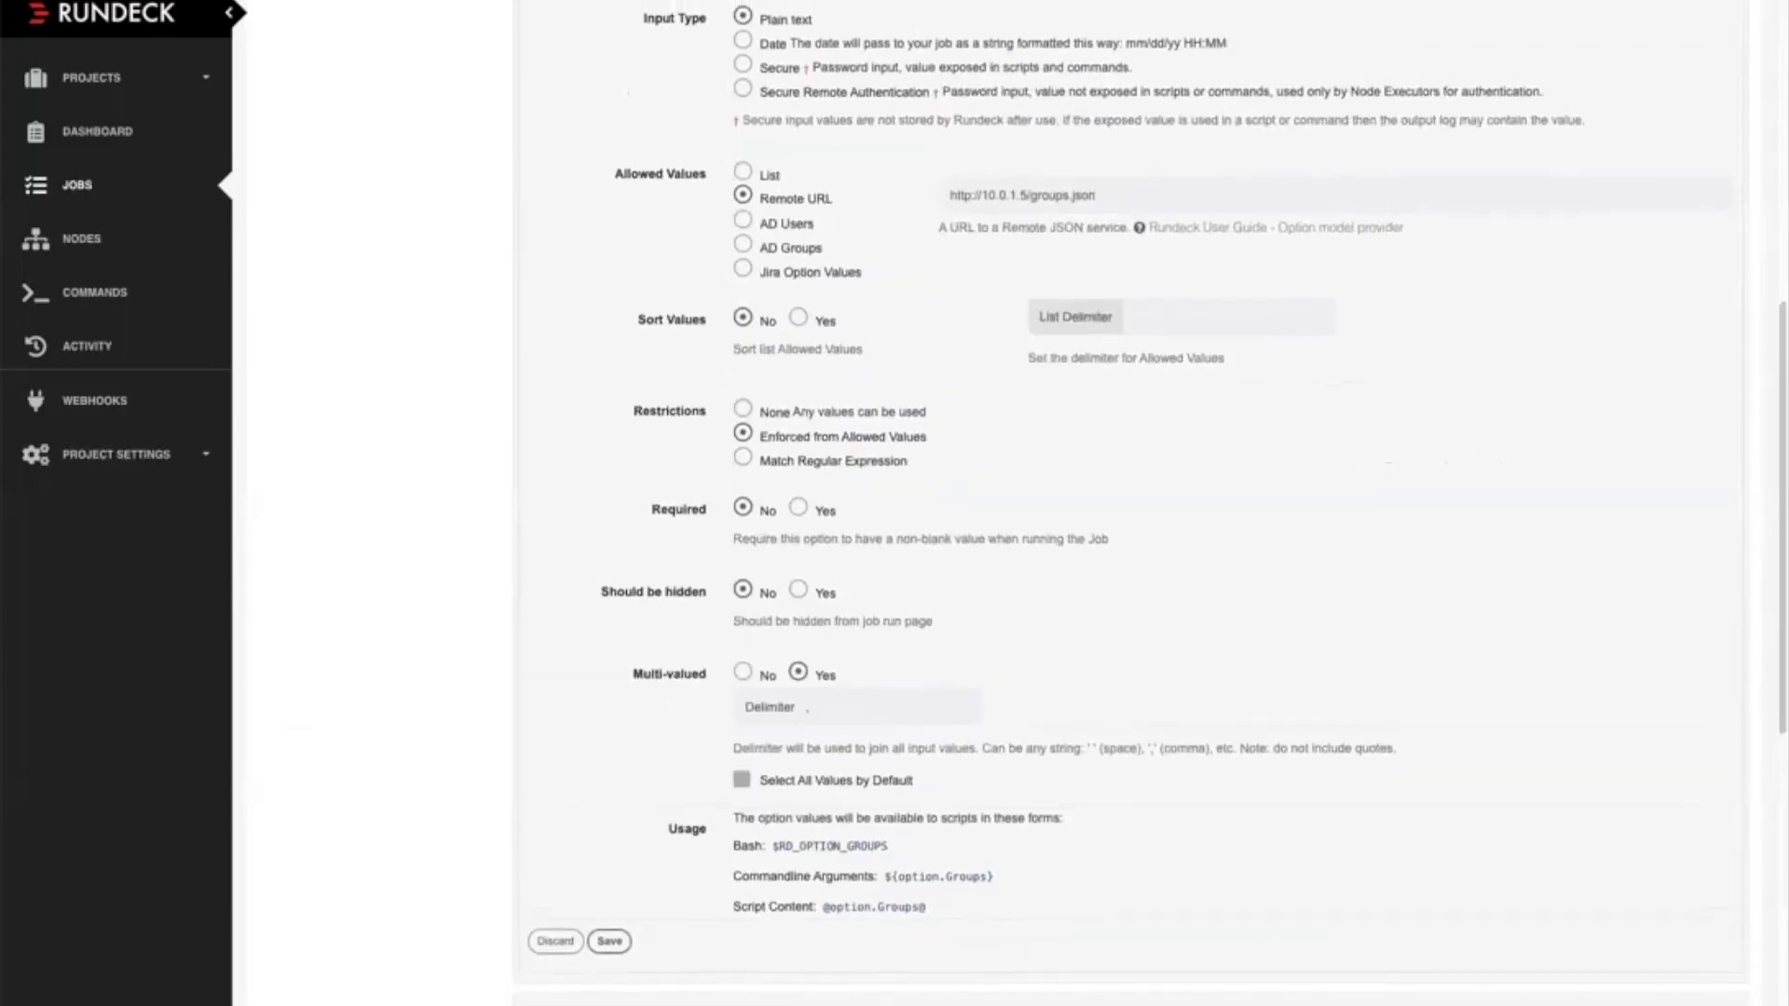
scroll(1130, 503, "up", 2)
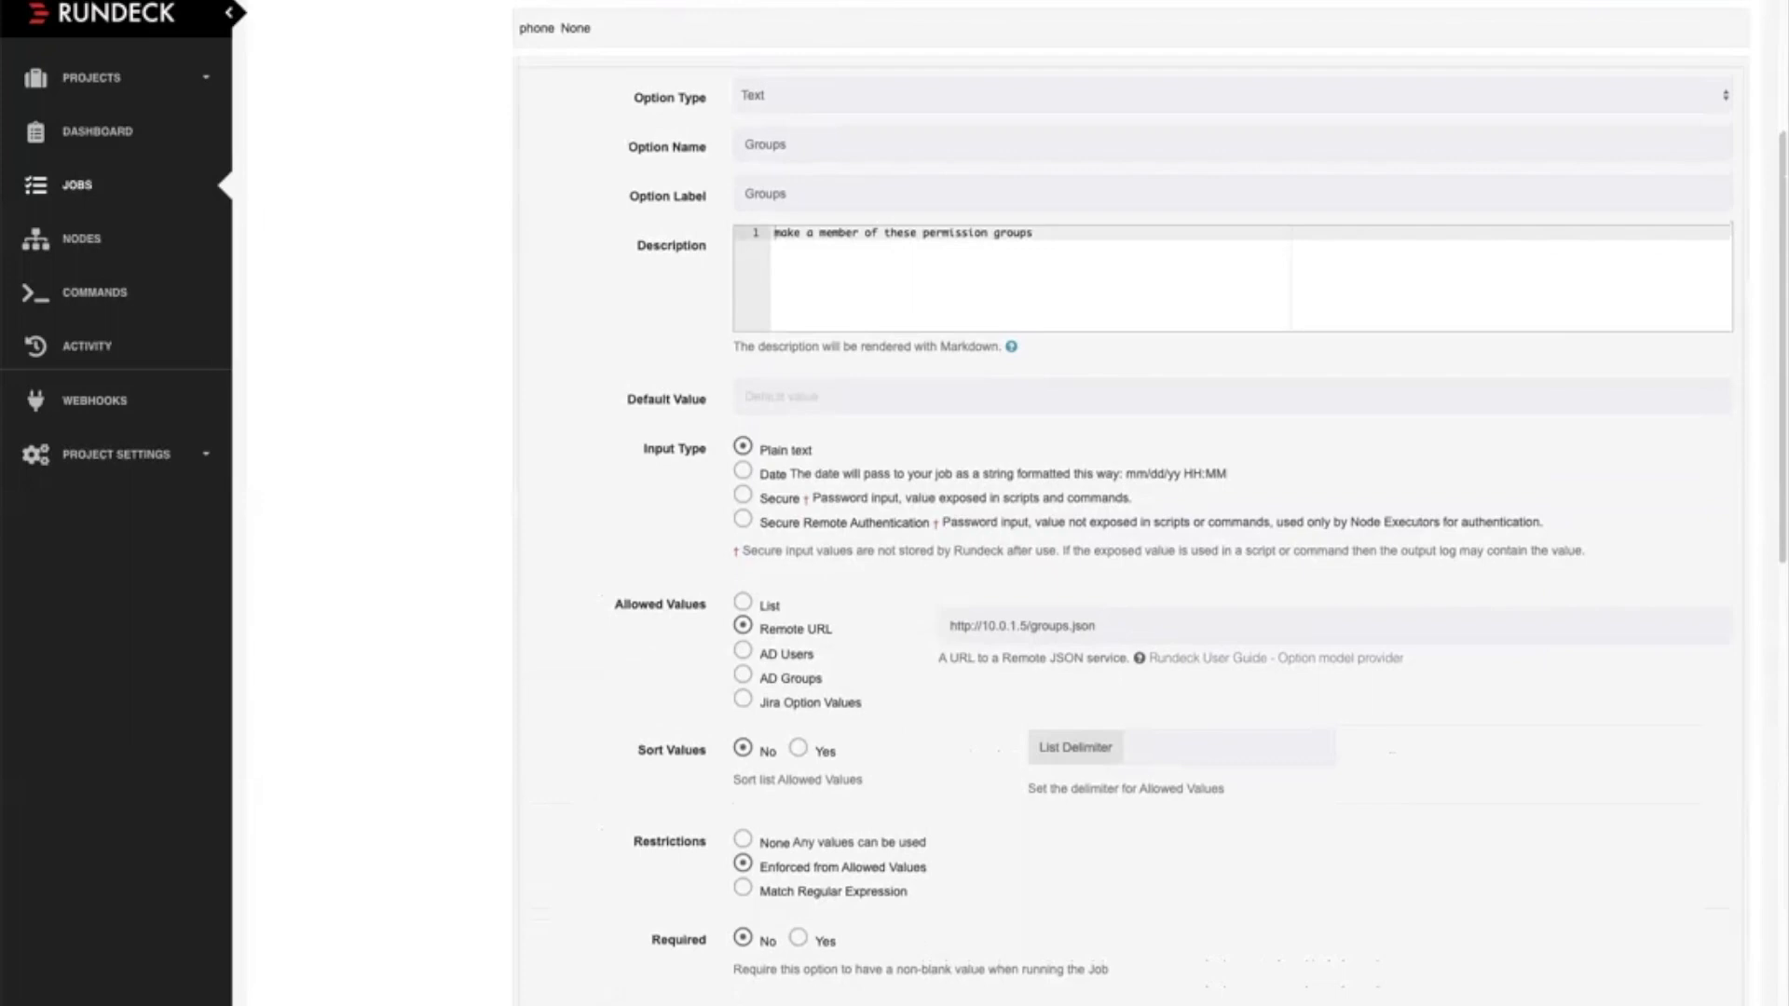
Open the Create user workflow step, examine its PowerShell script, invocation string and file extension, and close it without saving
scroll(1130, 503, "down", 10)
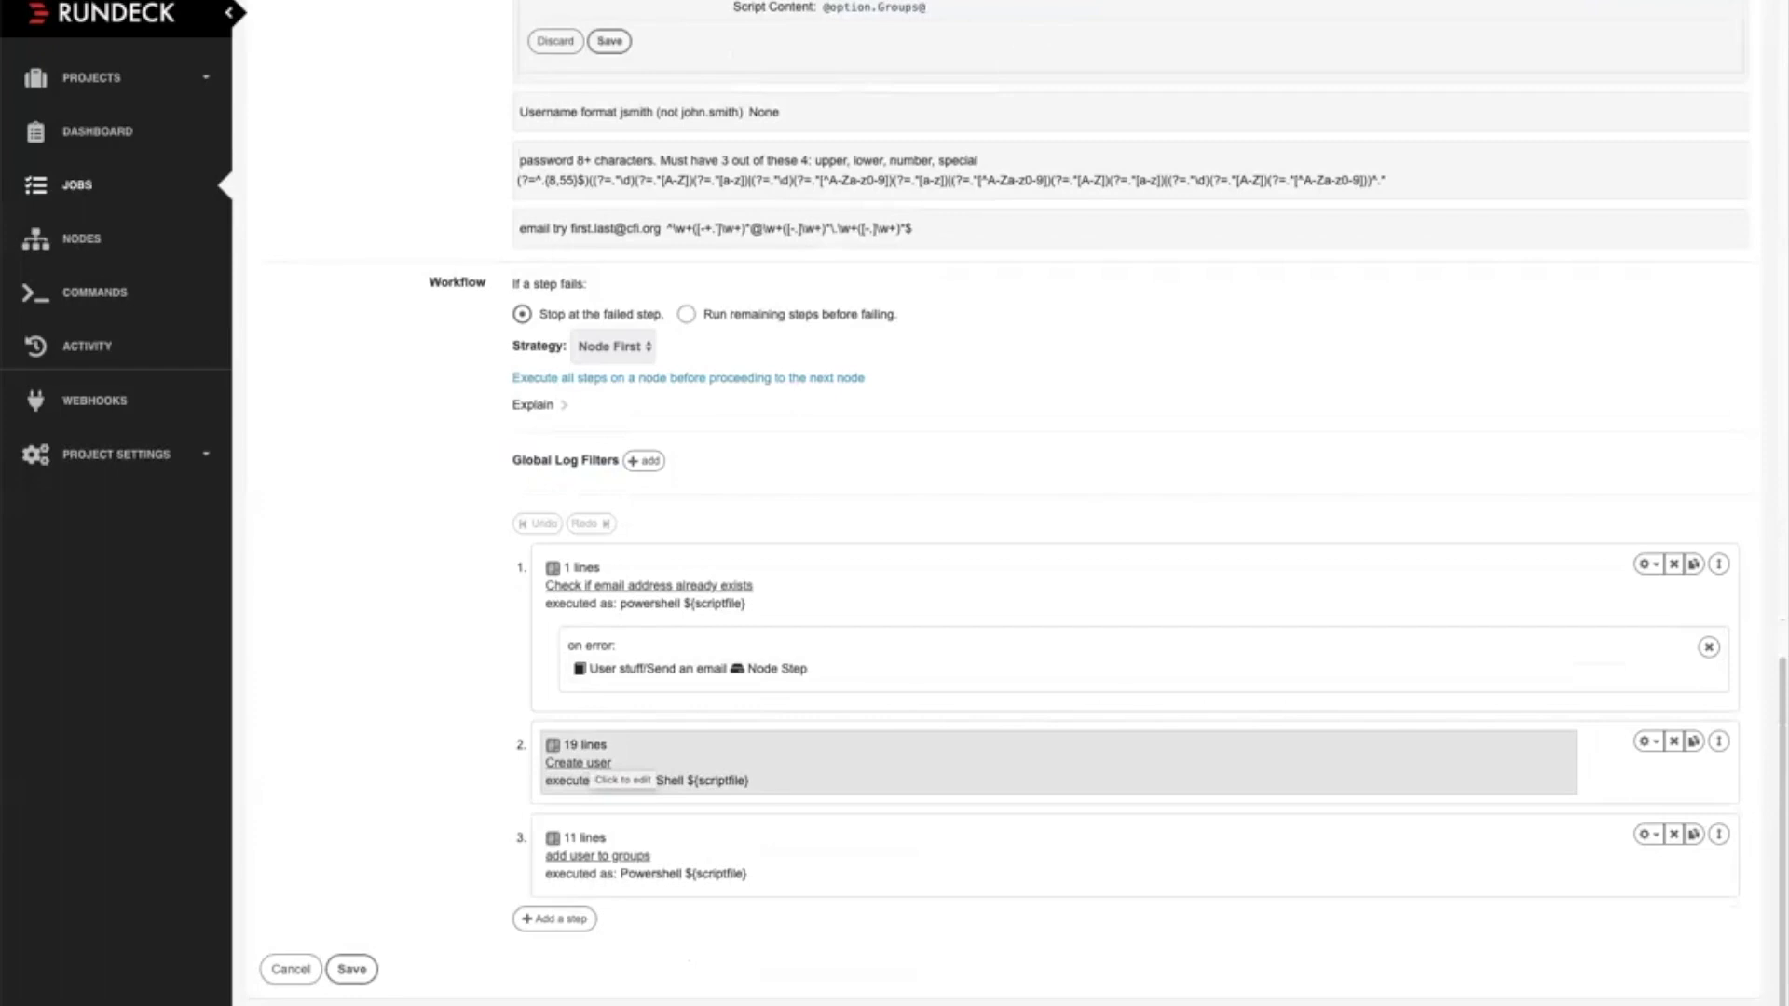
left_click(622, 768)
scroll(1109, 503, "down", 1)
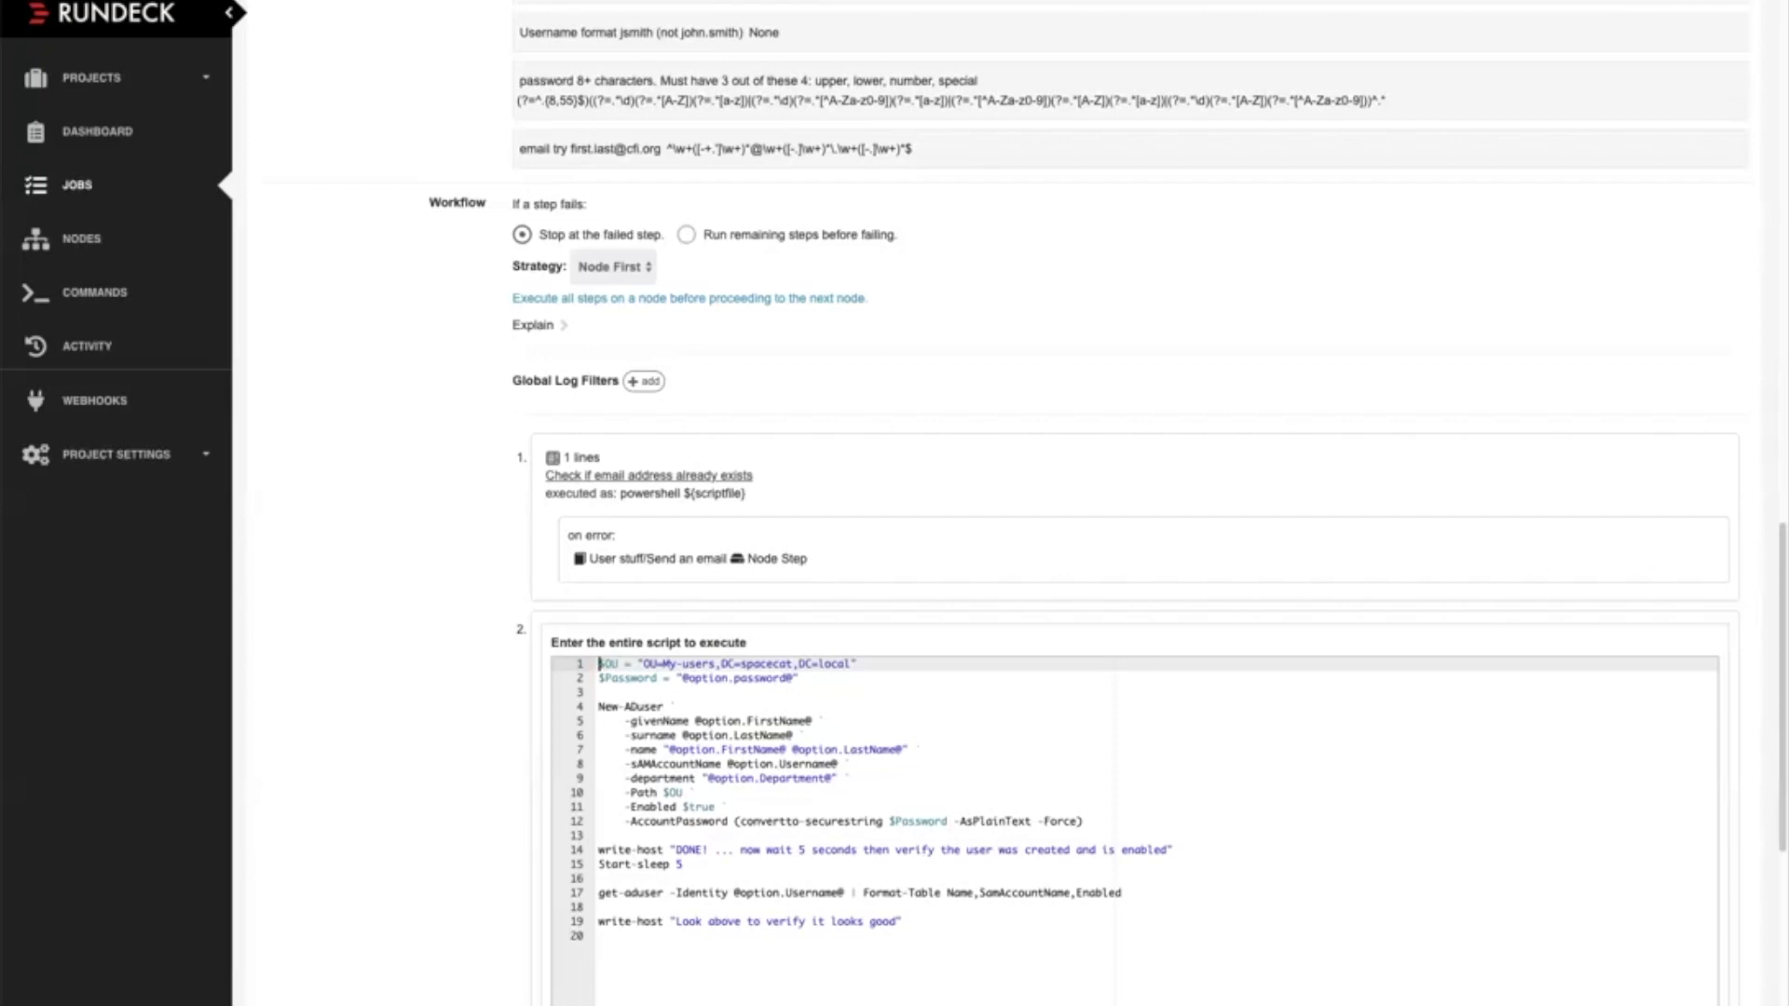
scroll(1007, 559, "down", 5)
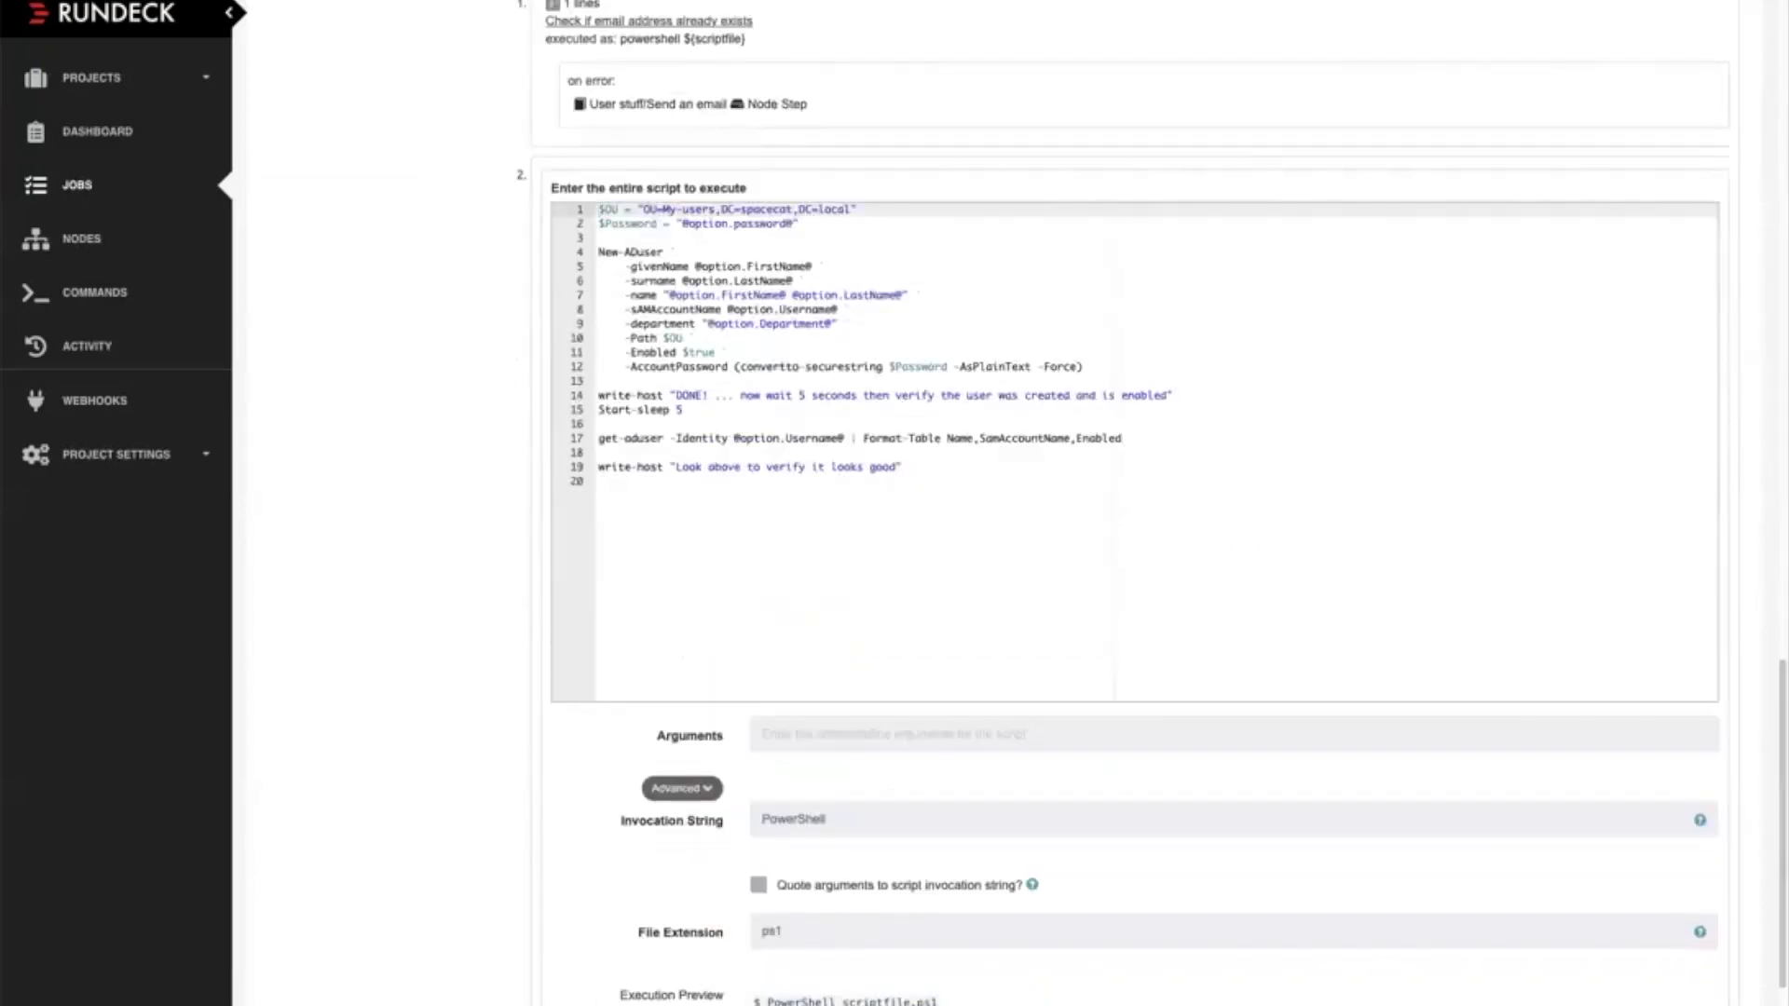
scroll(1007, 559, "down", 2)
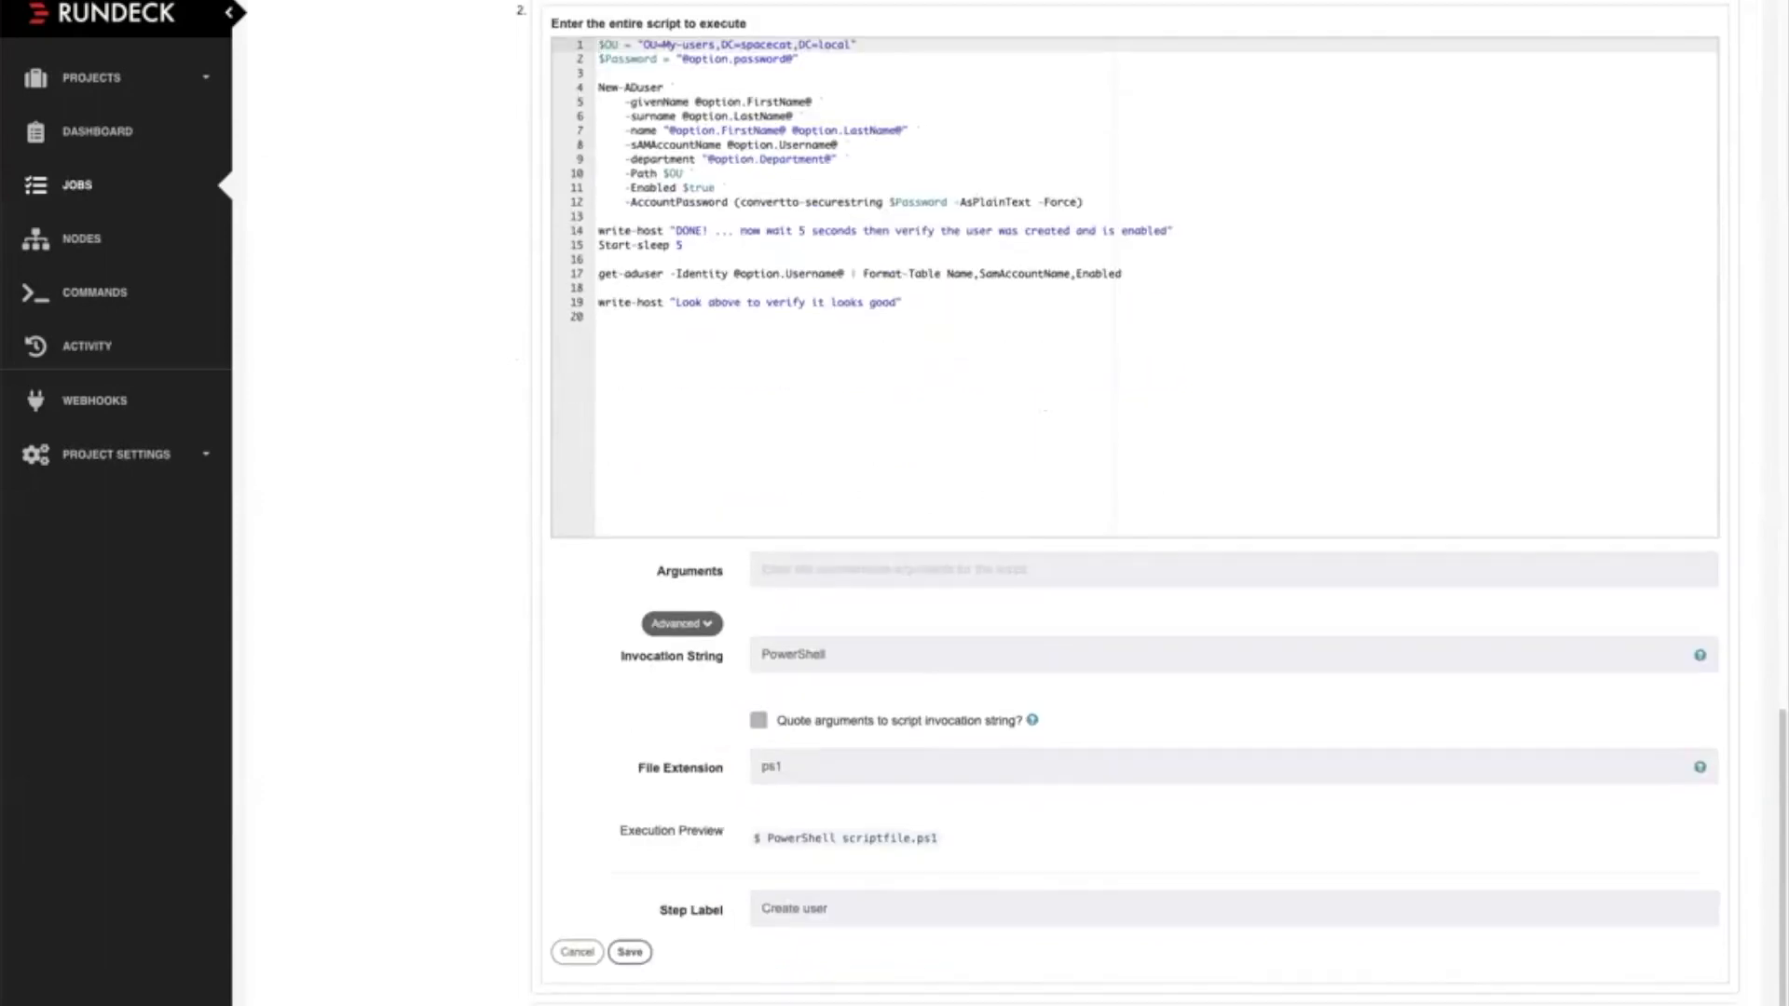
left_click(577, 952)
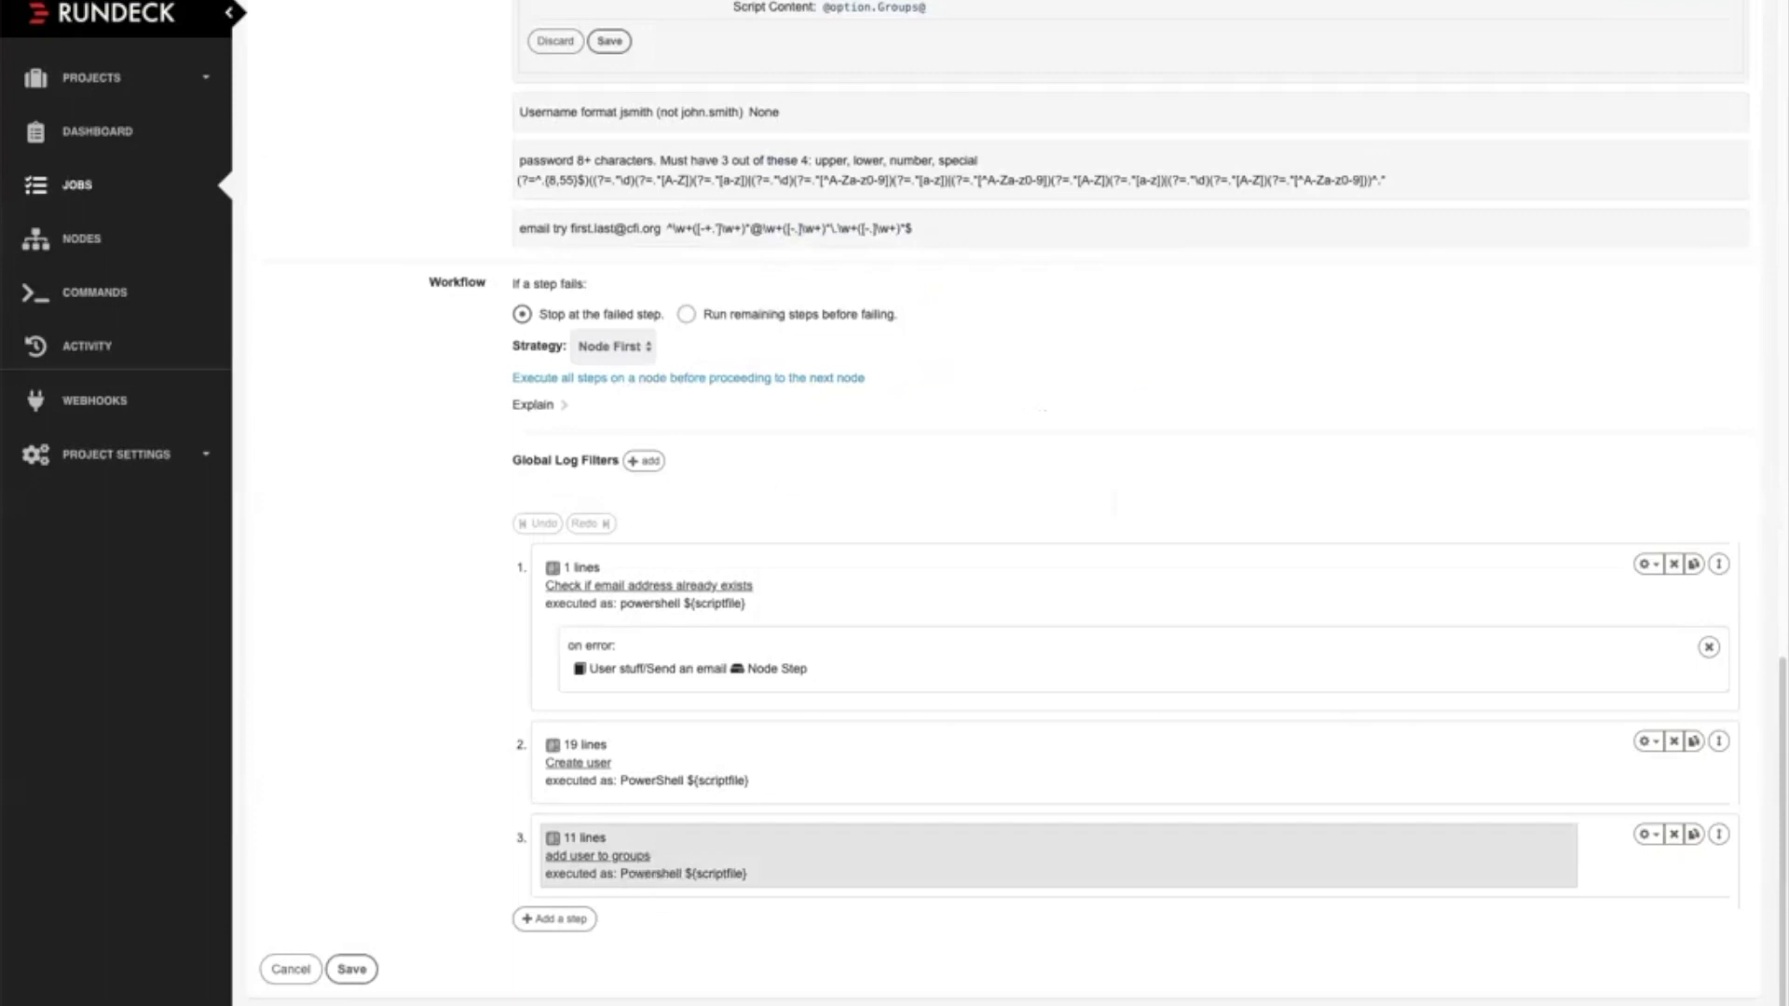
Open the add user to groups workflow step, examine its group membership script and settings, and close it without saving
left_click(657, 866)
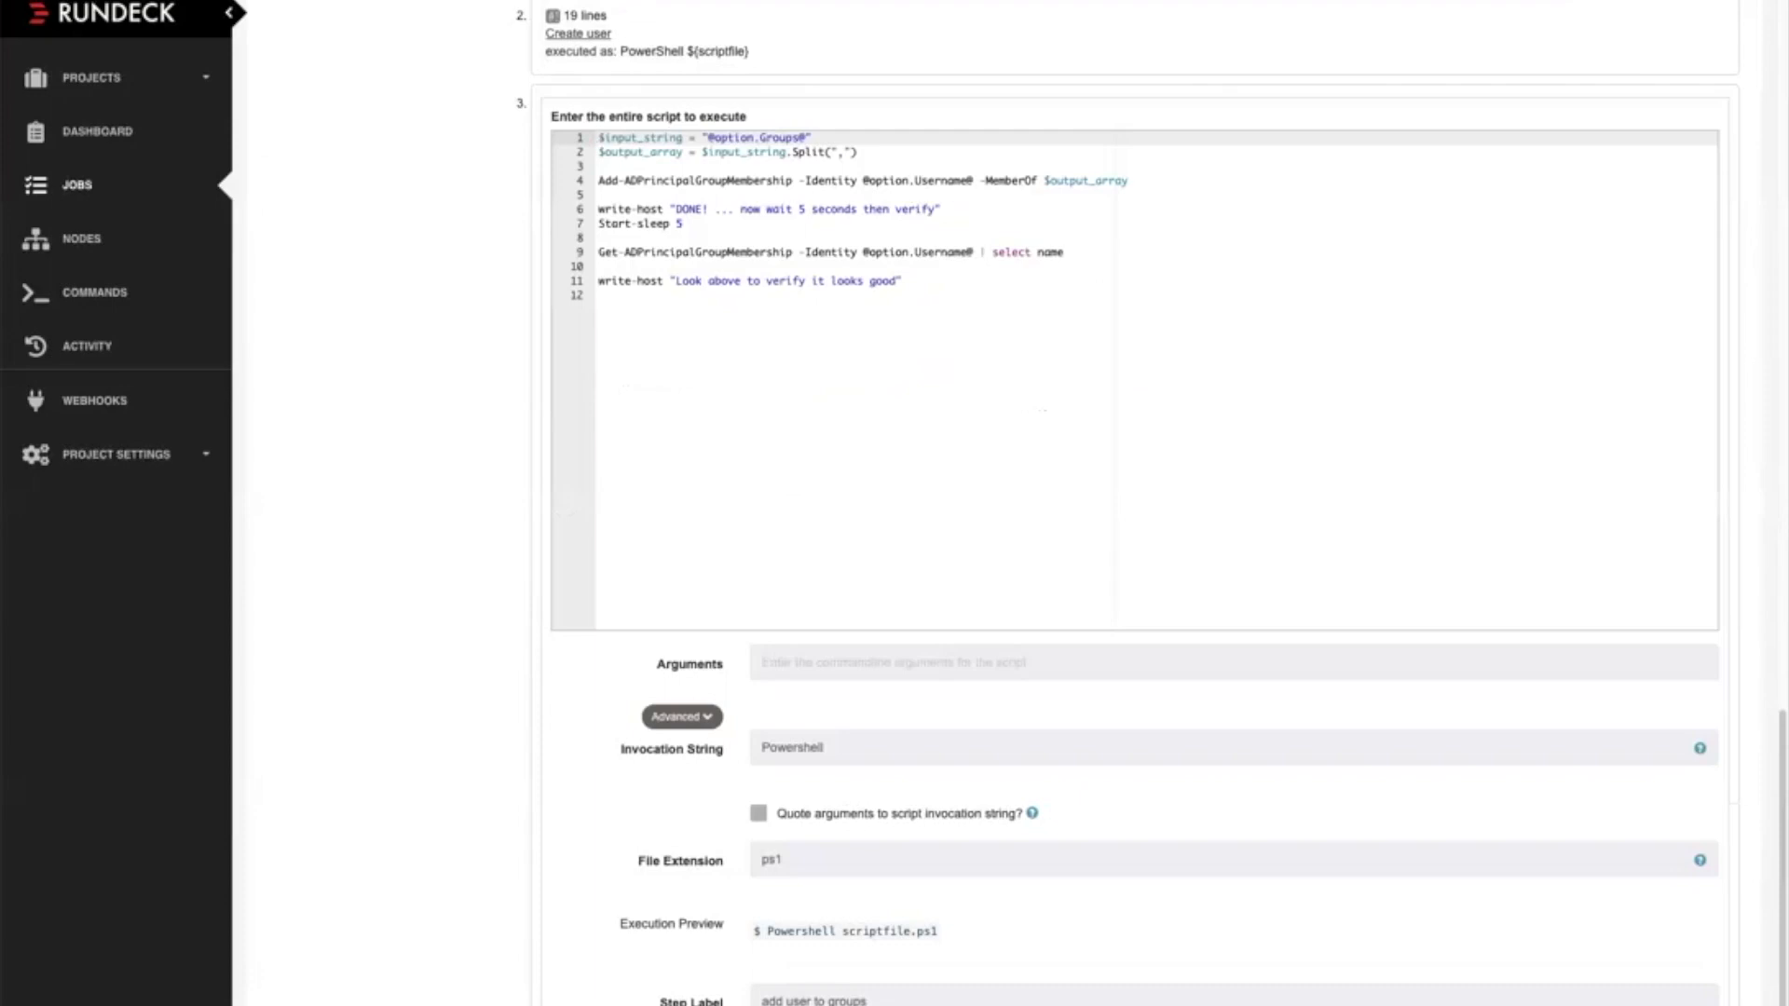
left_click_drag(779, 181, 657, 180)
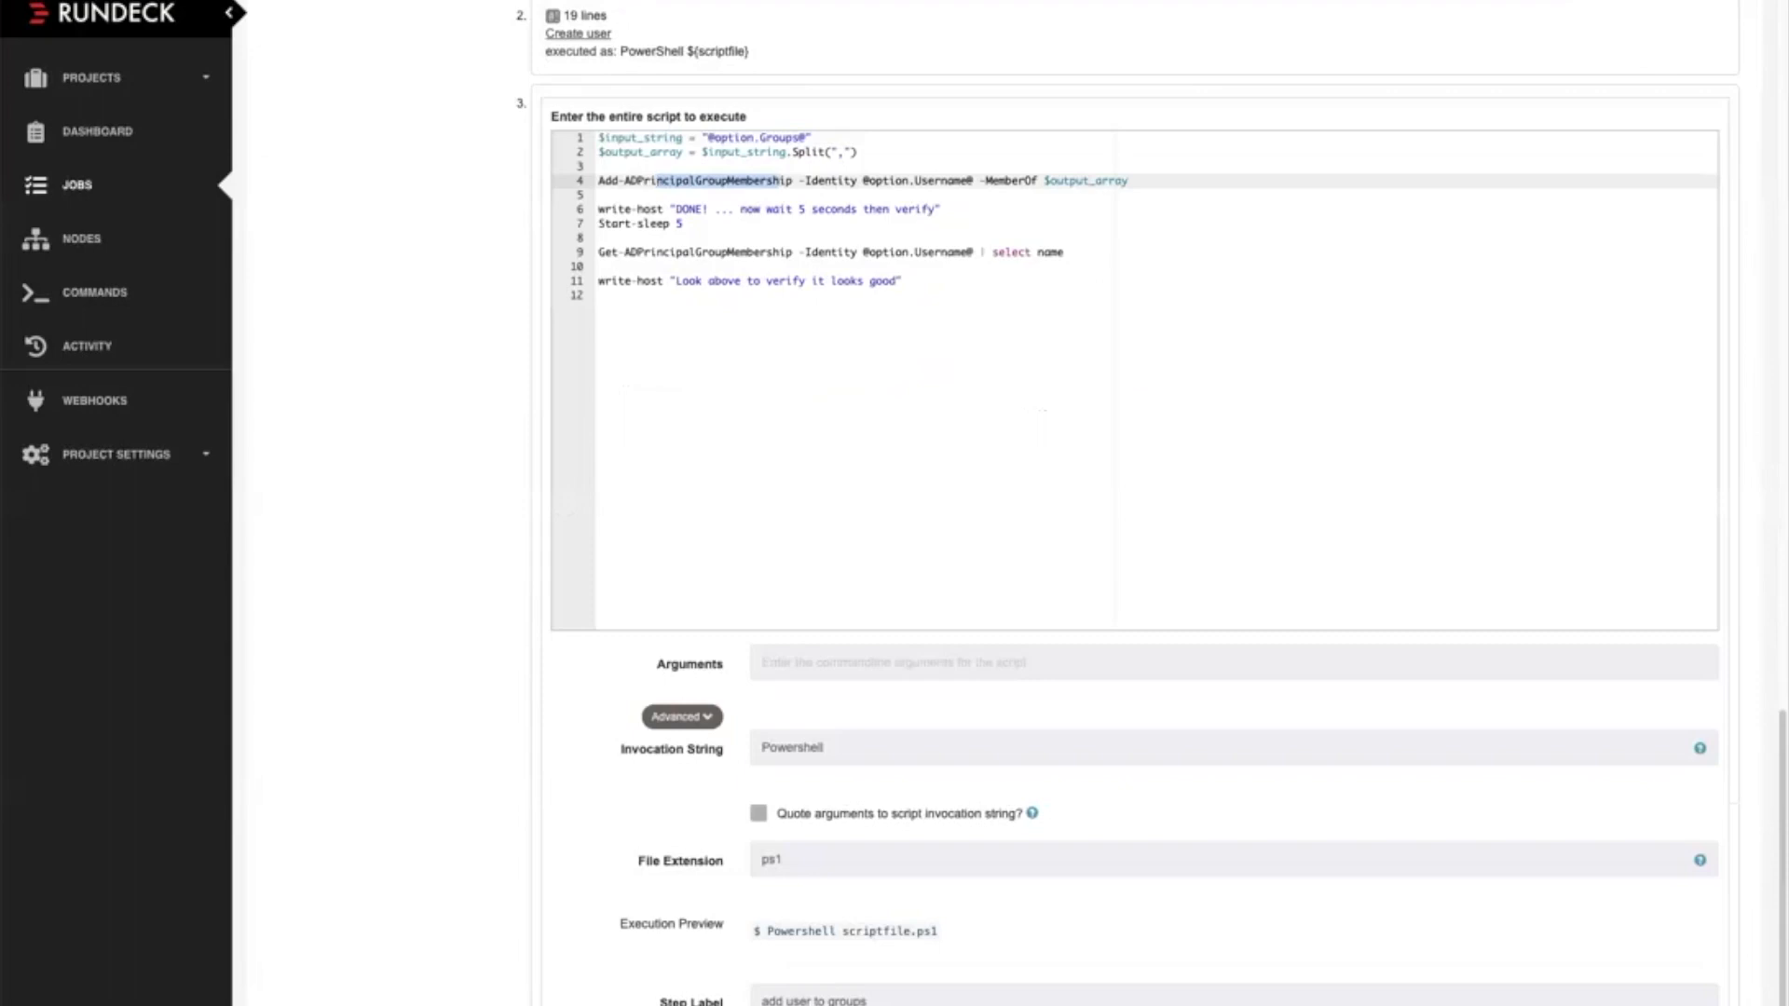
scroll(1125, 503, "down", 1)
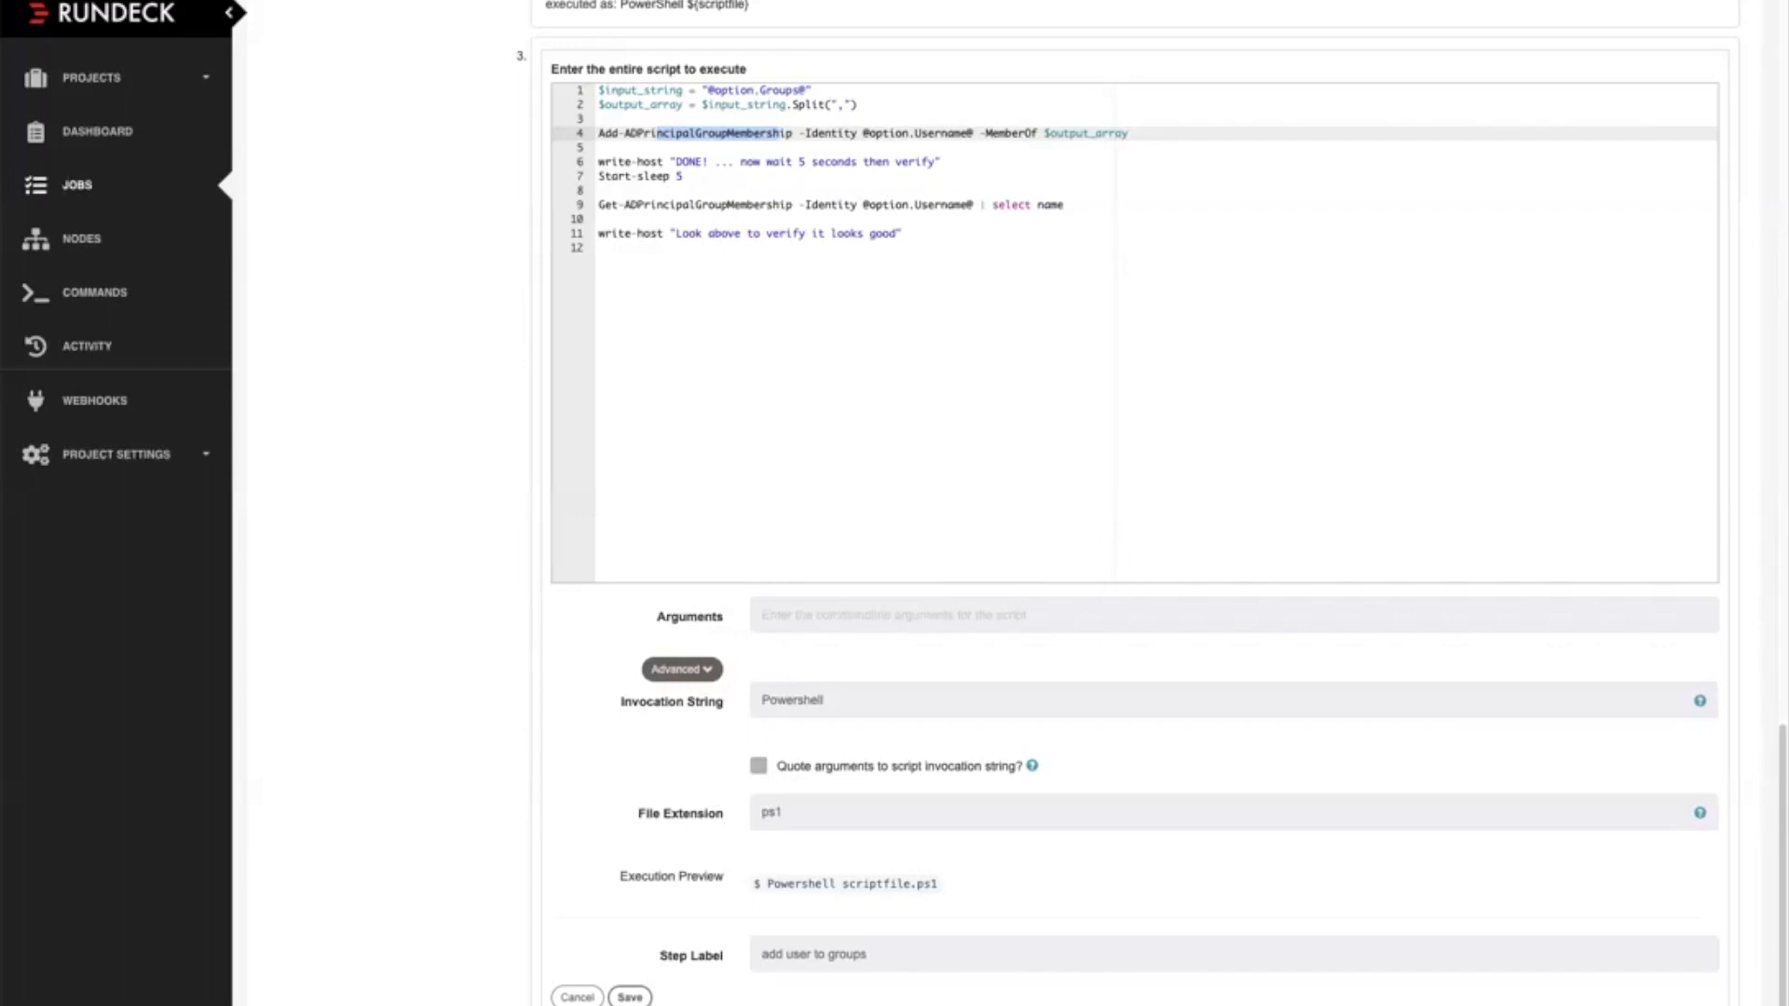
scroll(1125, 503, "down", 1)
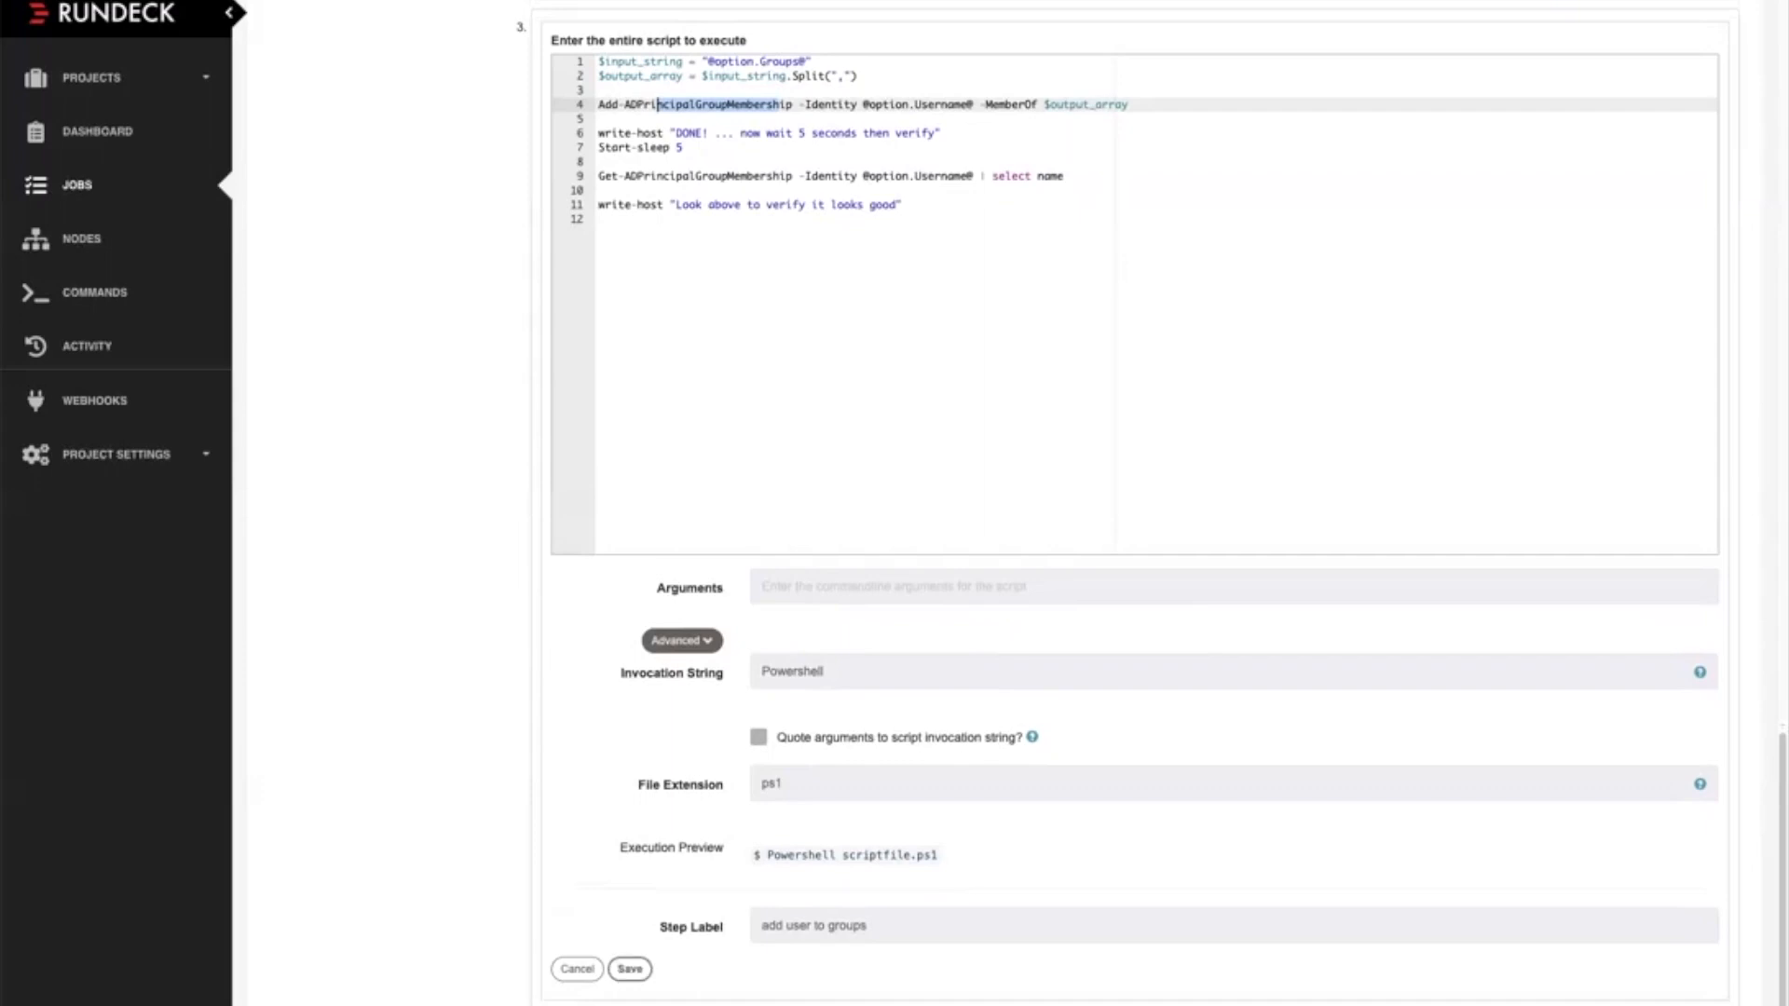
left_click(578, 969)
Leave the workflow settings and check where the job executes in its node settings
scroll(578, 969, "up", 1)
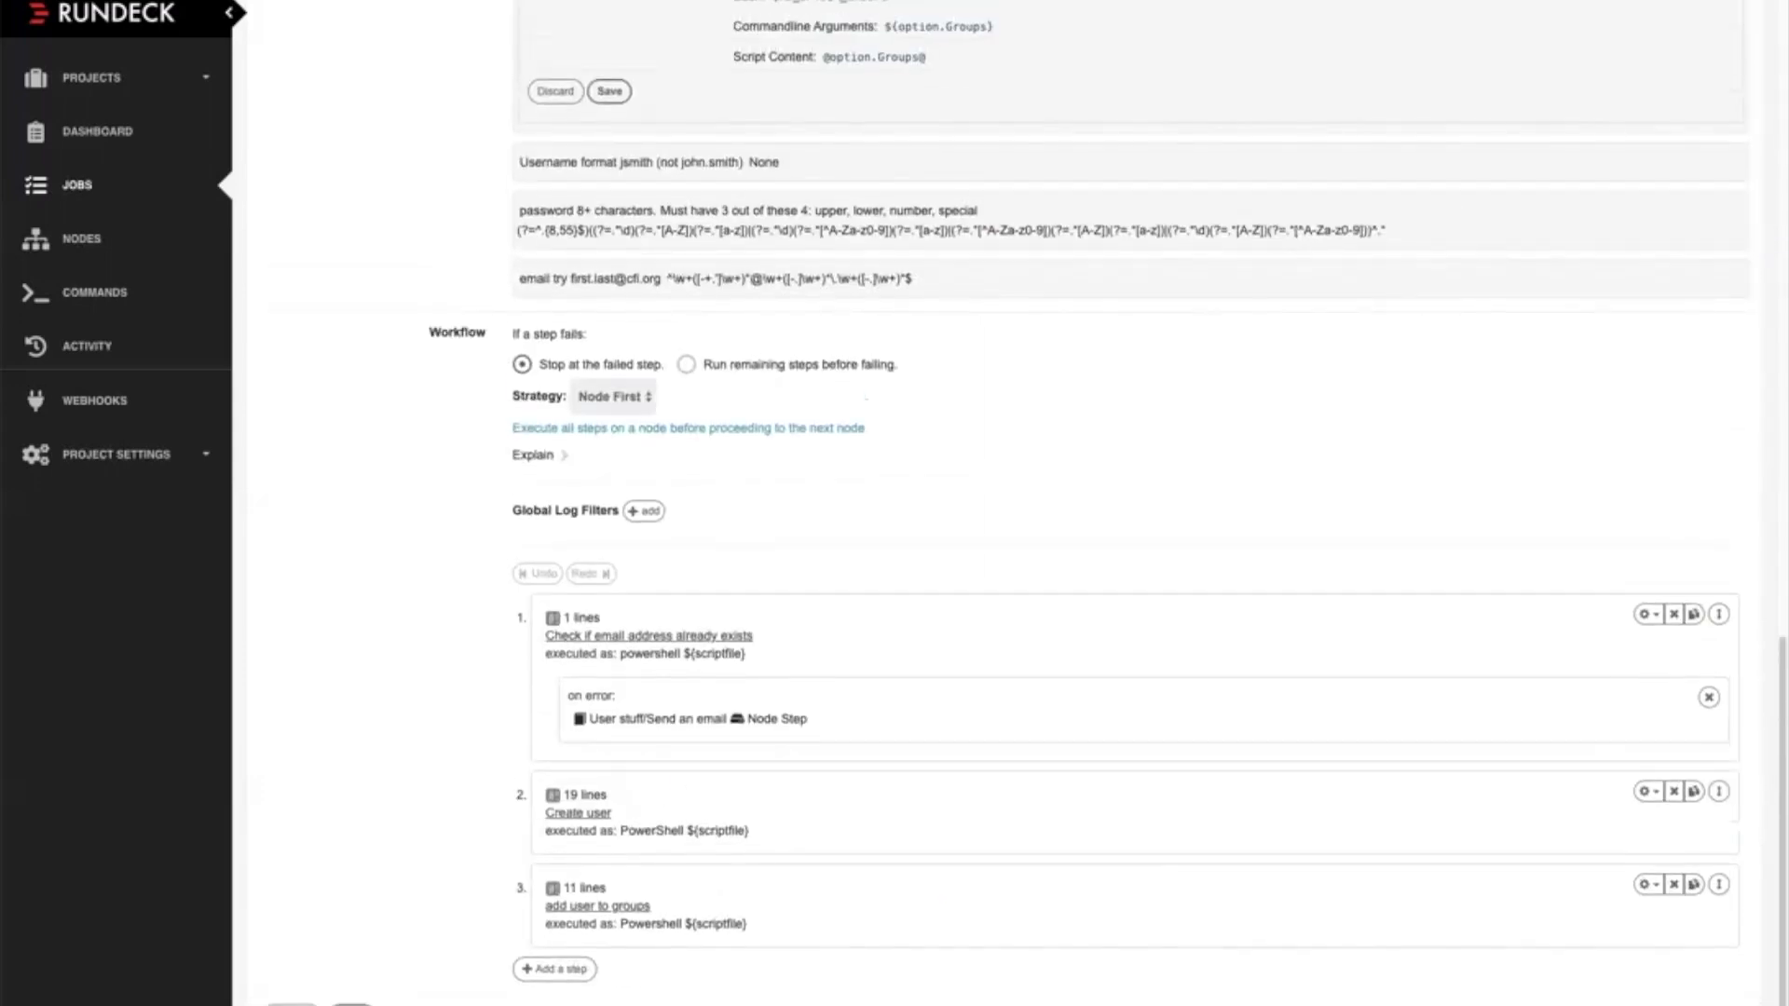
scroll(1127, 503, "up", 8)
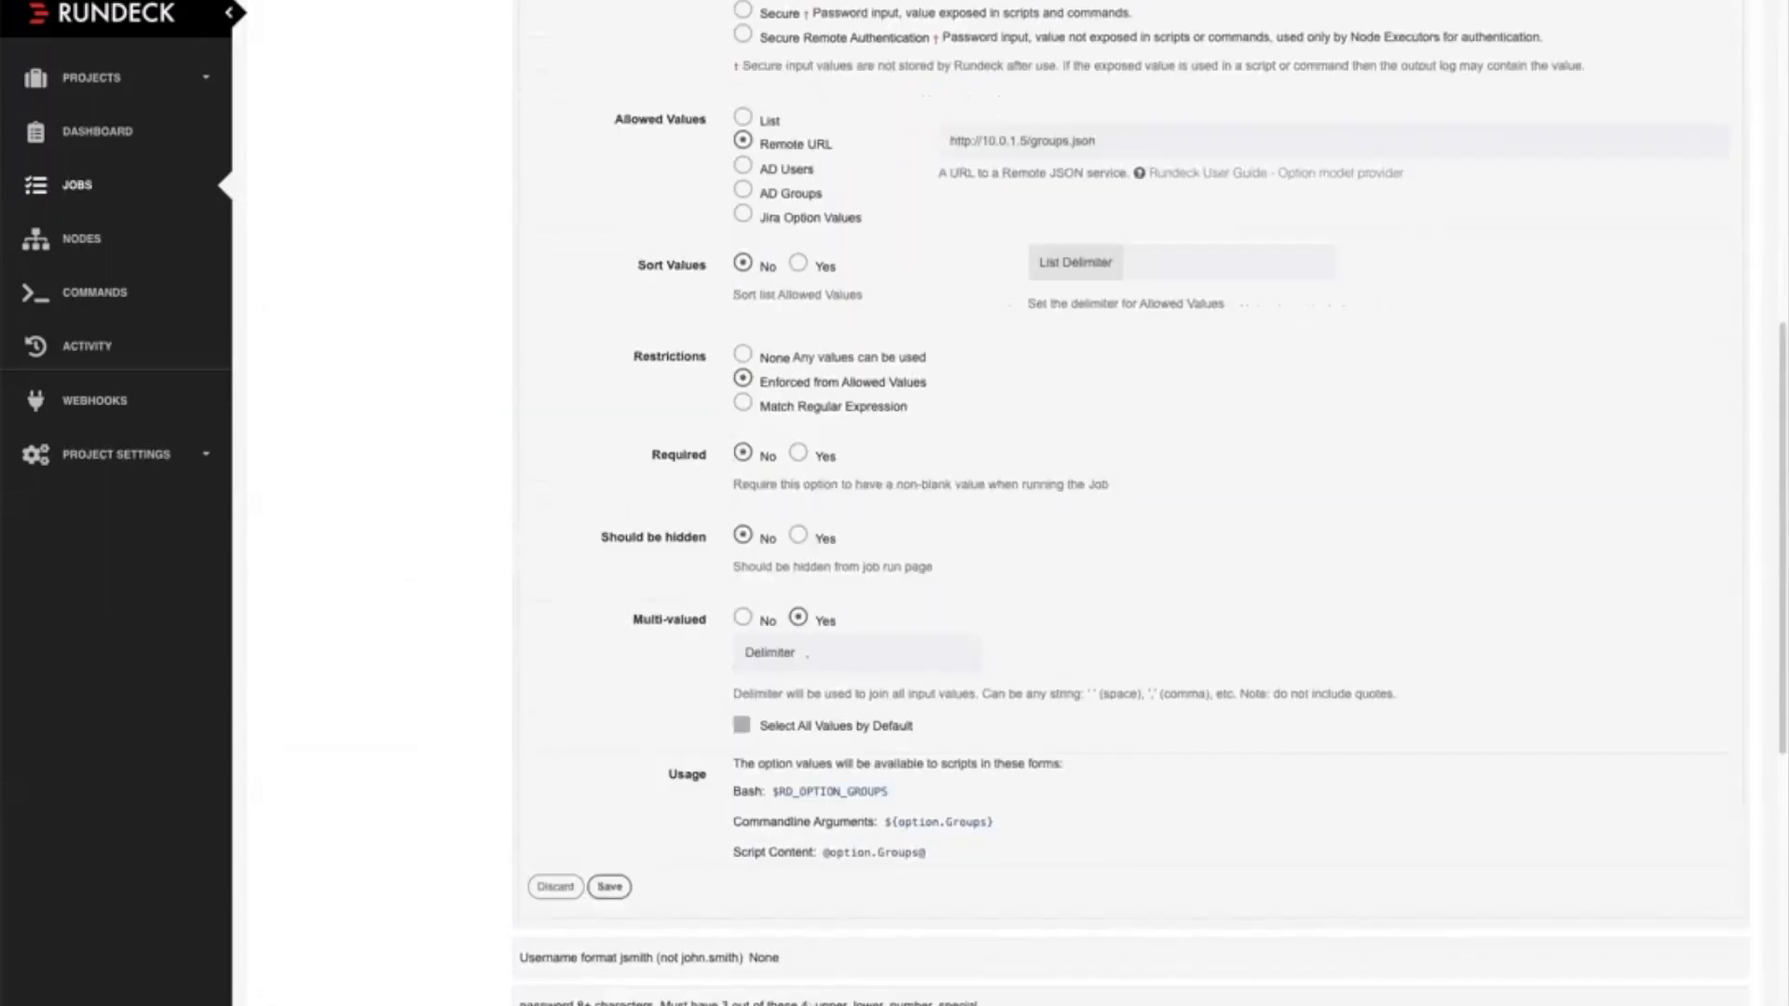
scroll(1128, 503, "up", 9)
left_click(466, 124)
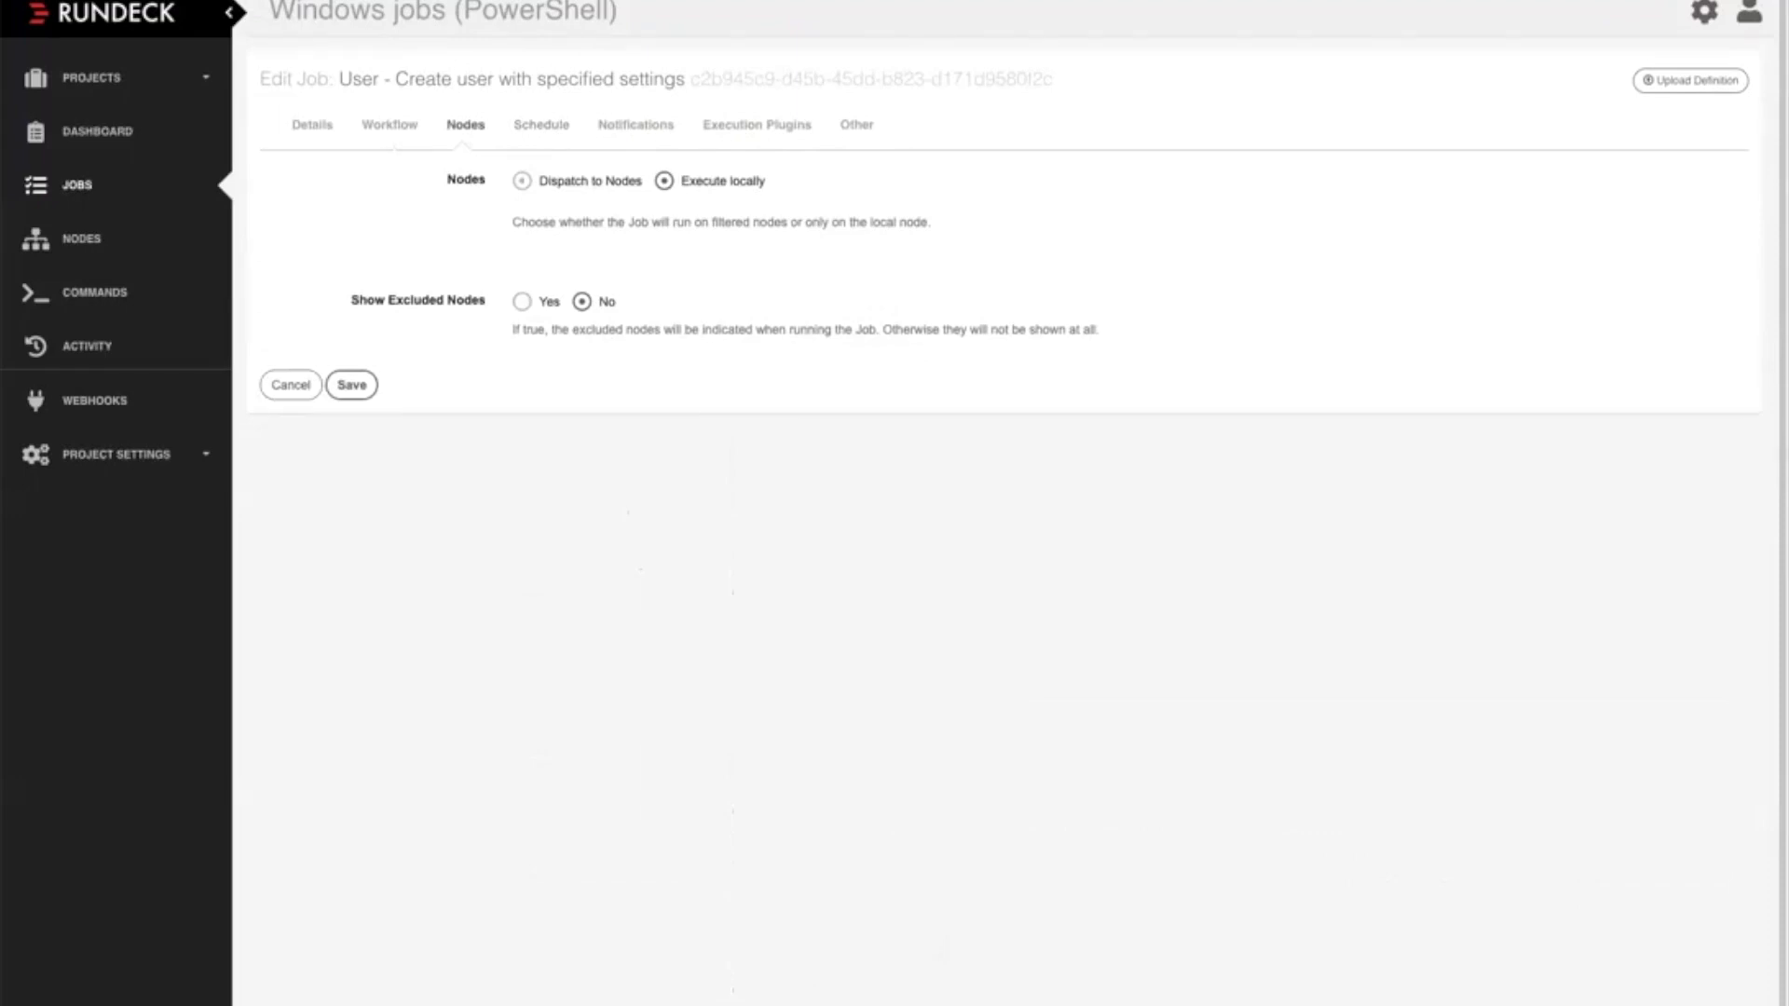
Enable repeated scheduling to preview its simple and crontab settings, and turn it back off
left_click(541, 125)
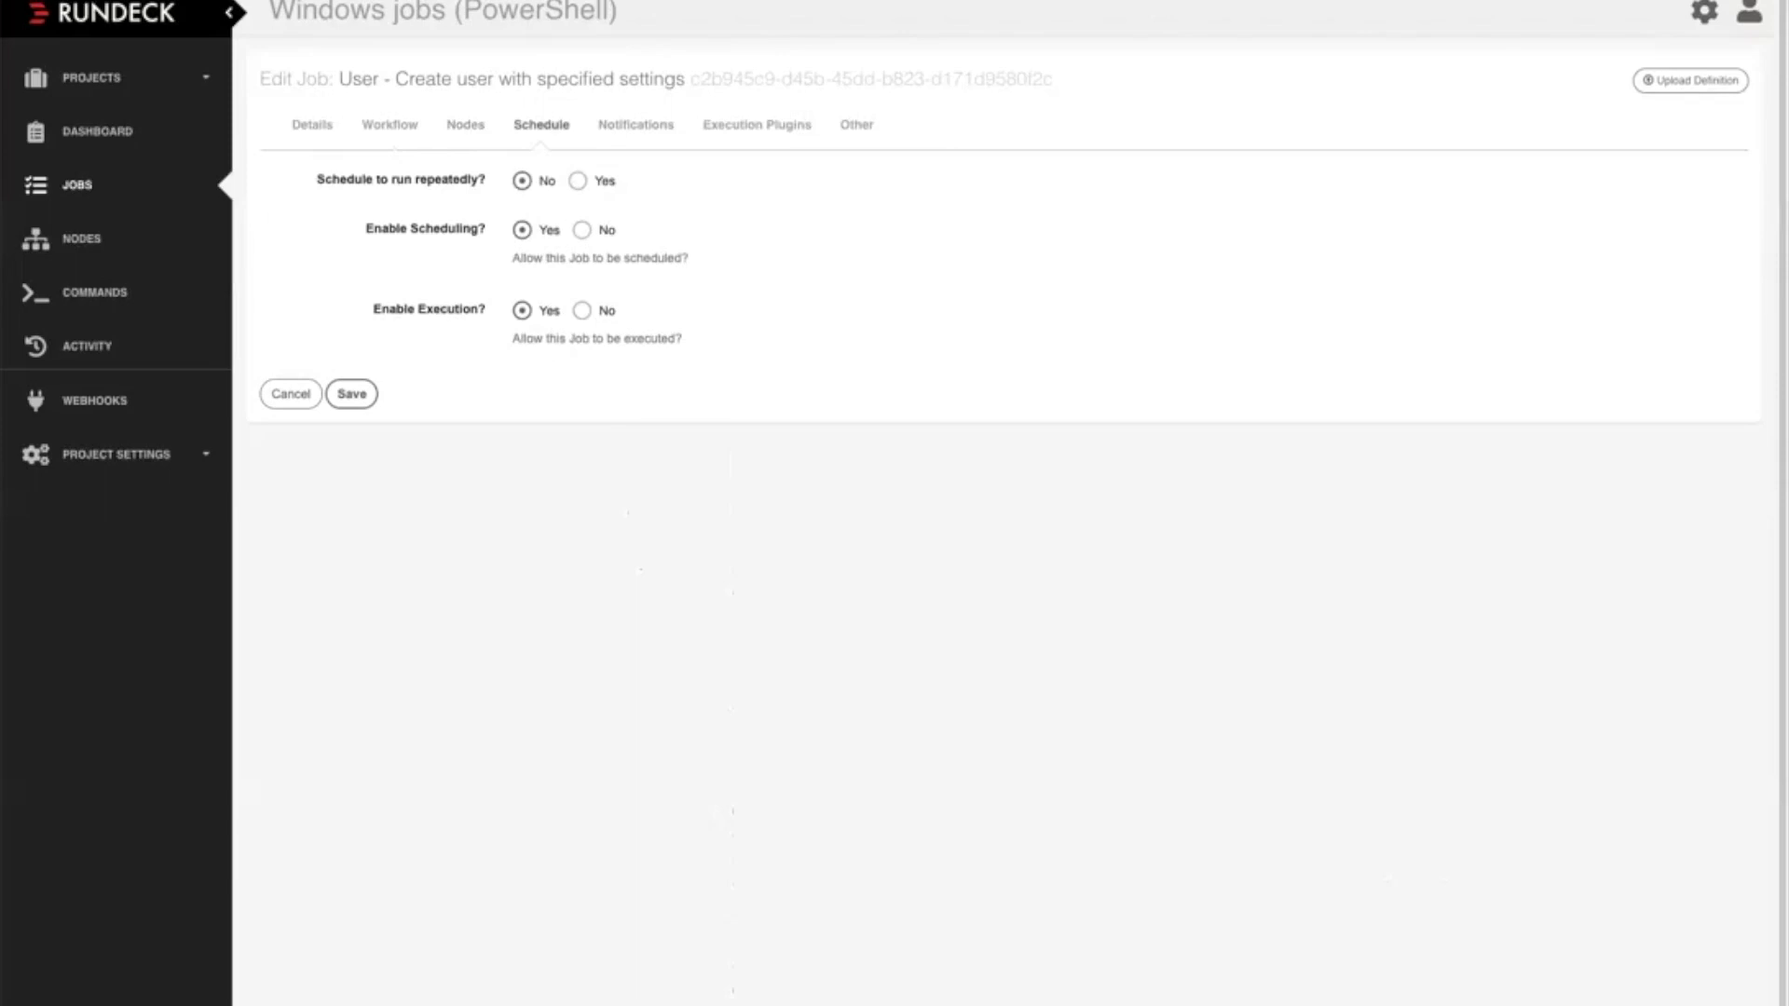
left_click(578, 181)
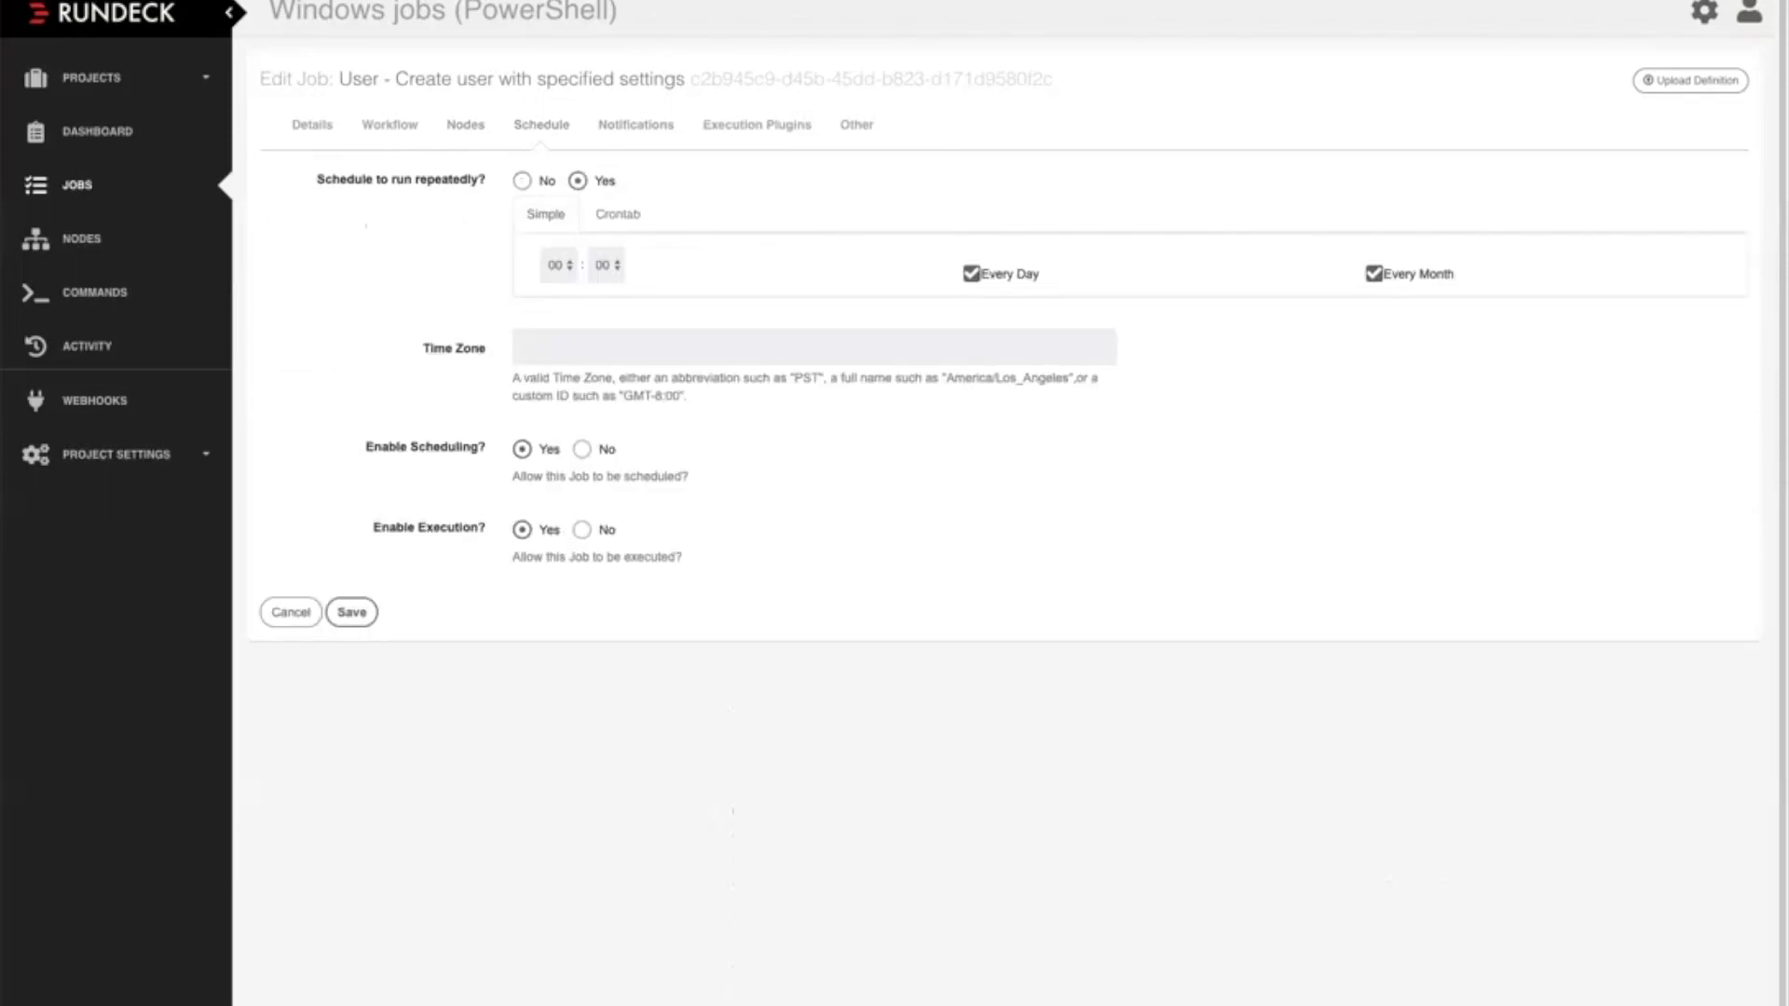
left_click(617, 214)
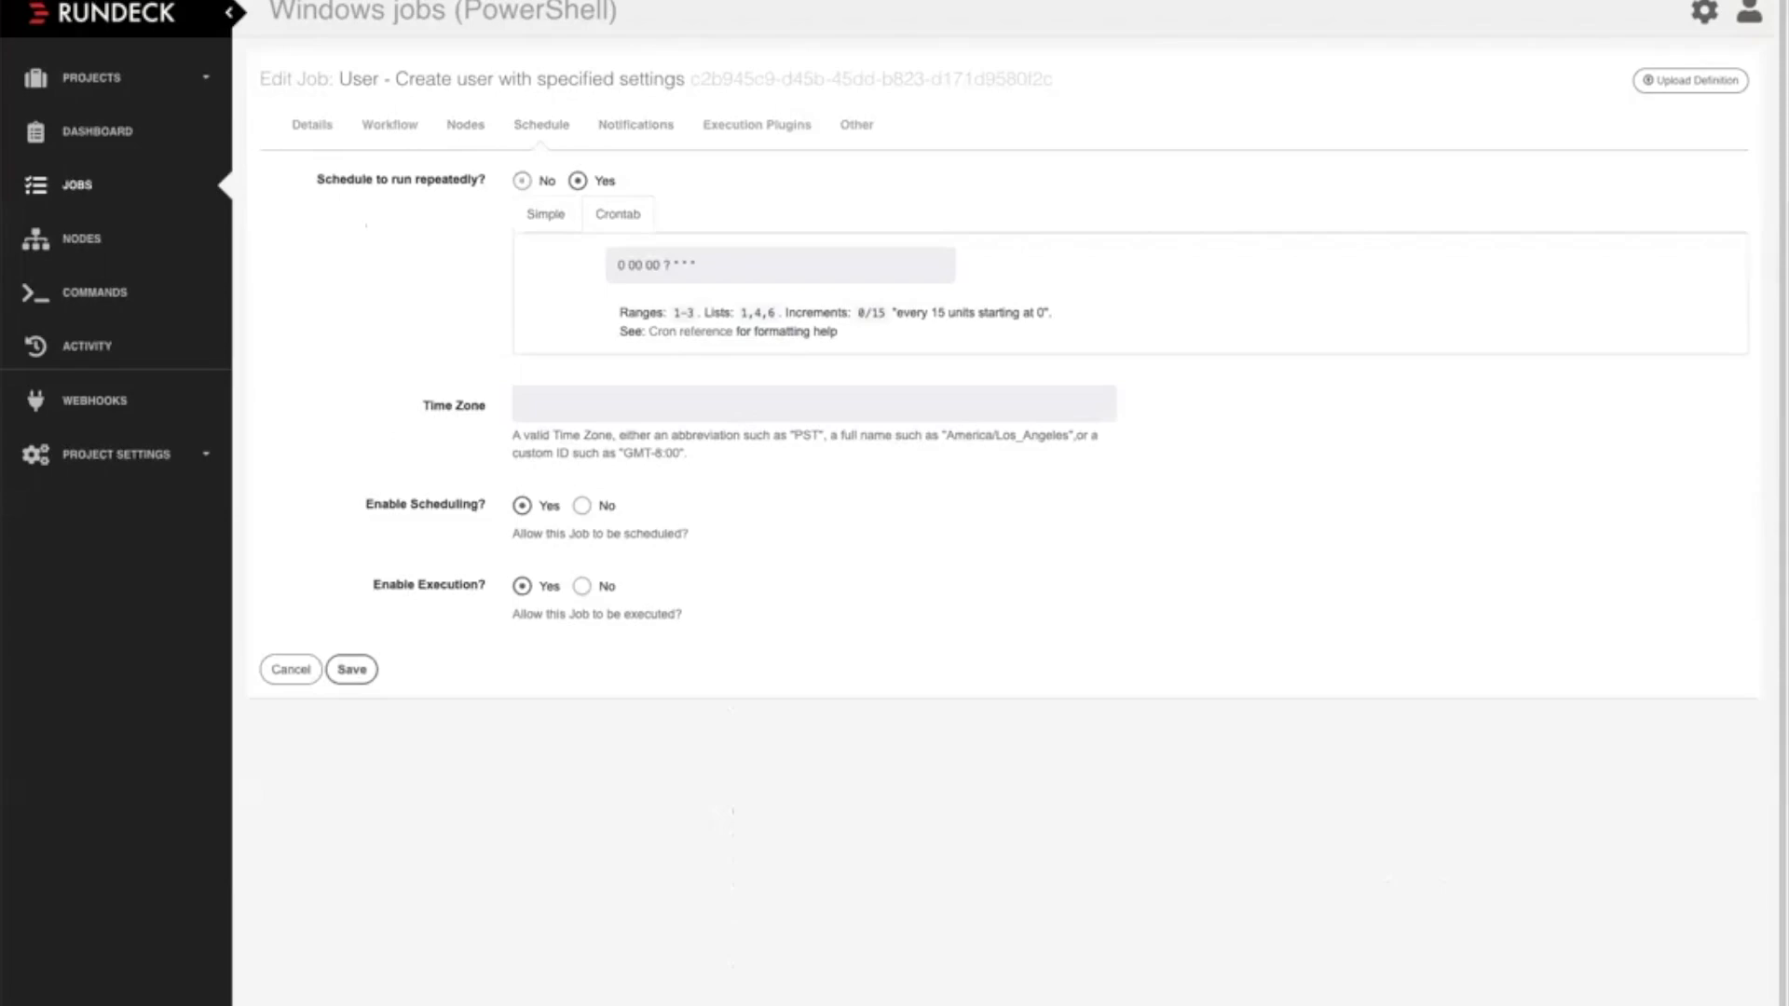
left_click(522, 181)
Enable notifications for the job and examine the available success, failure and start notification types
left_click(635, 125)
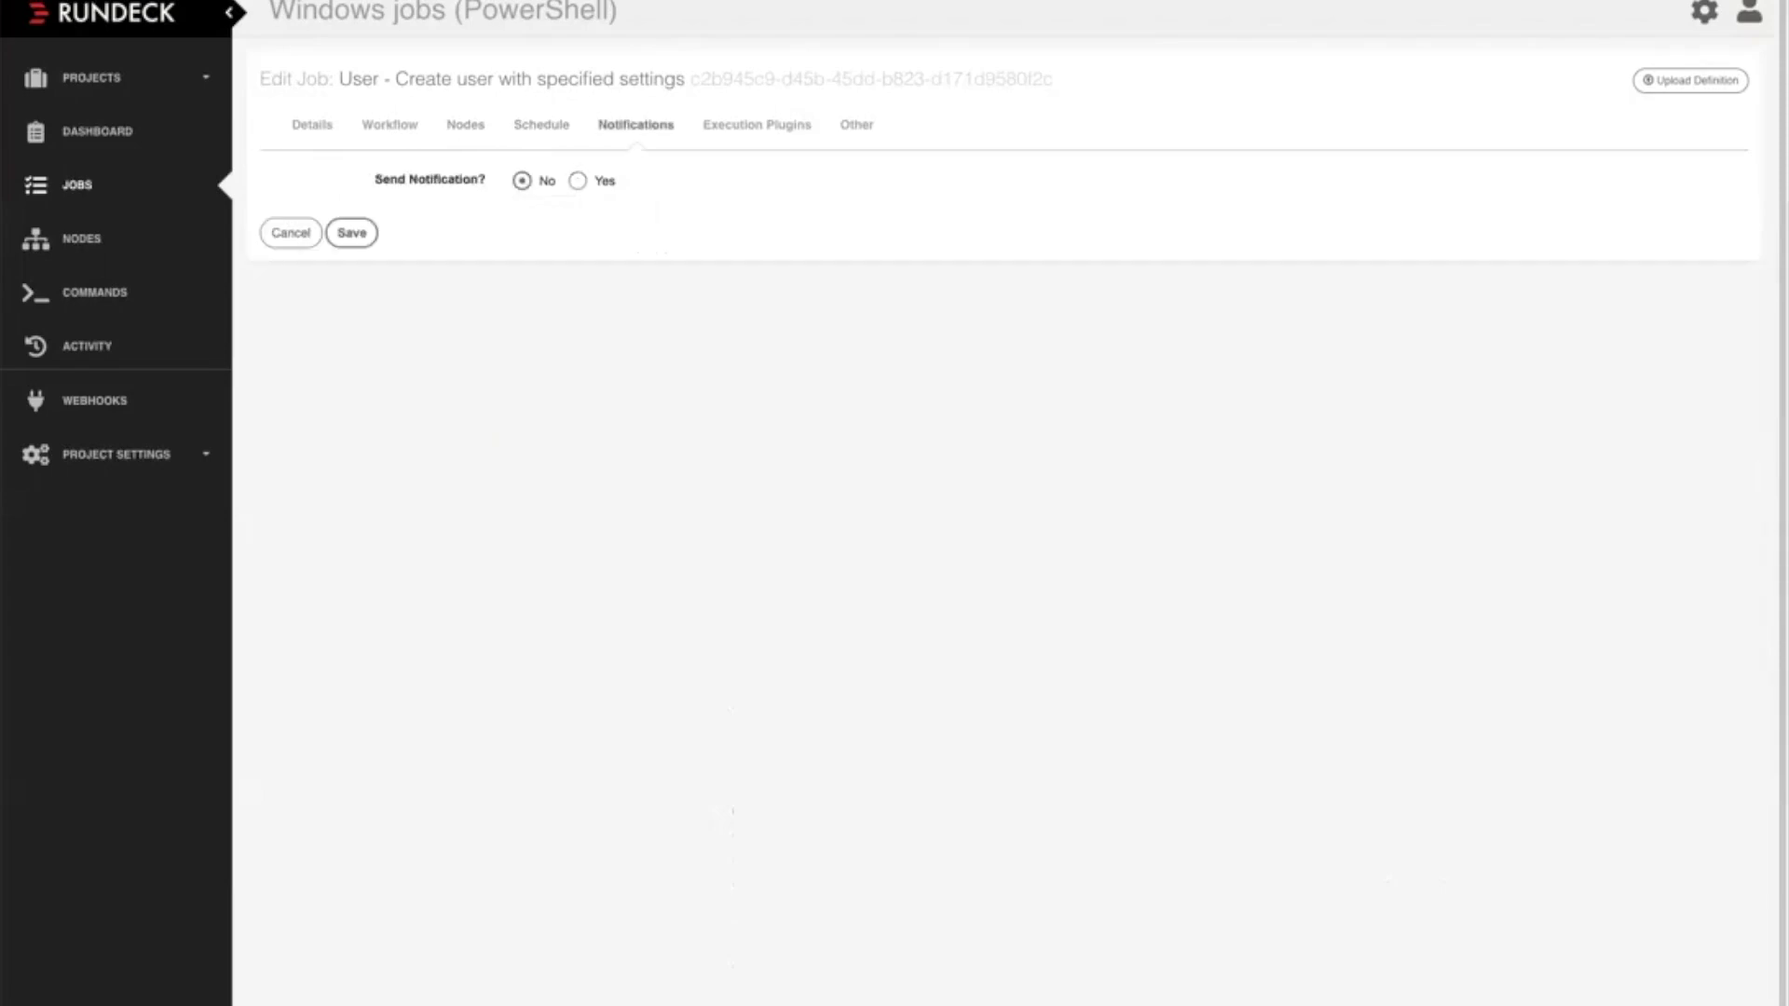
left_click(578, 181)
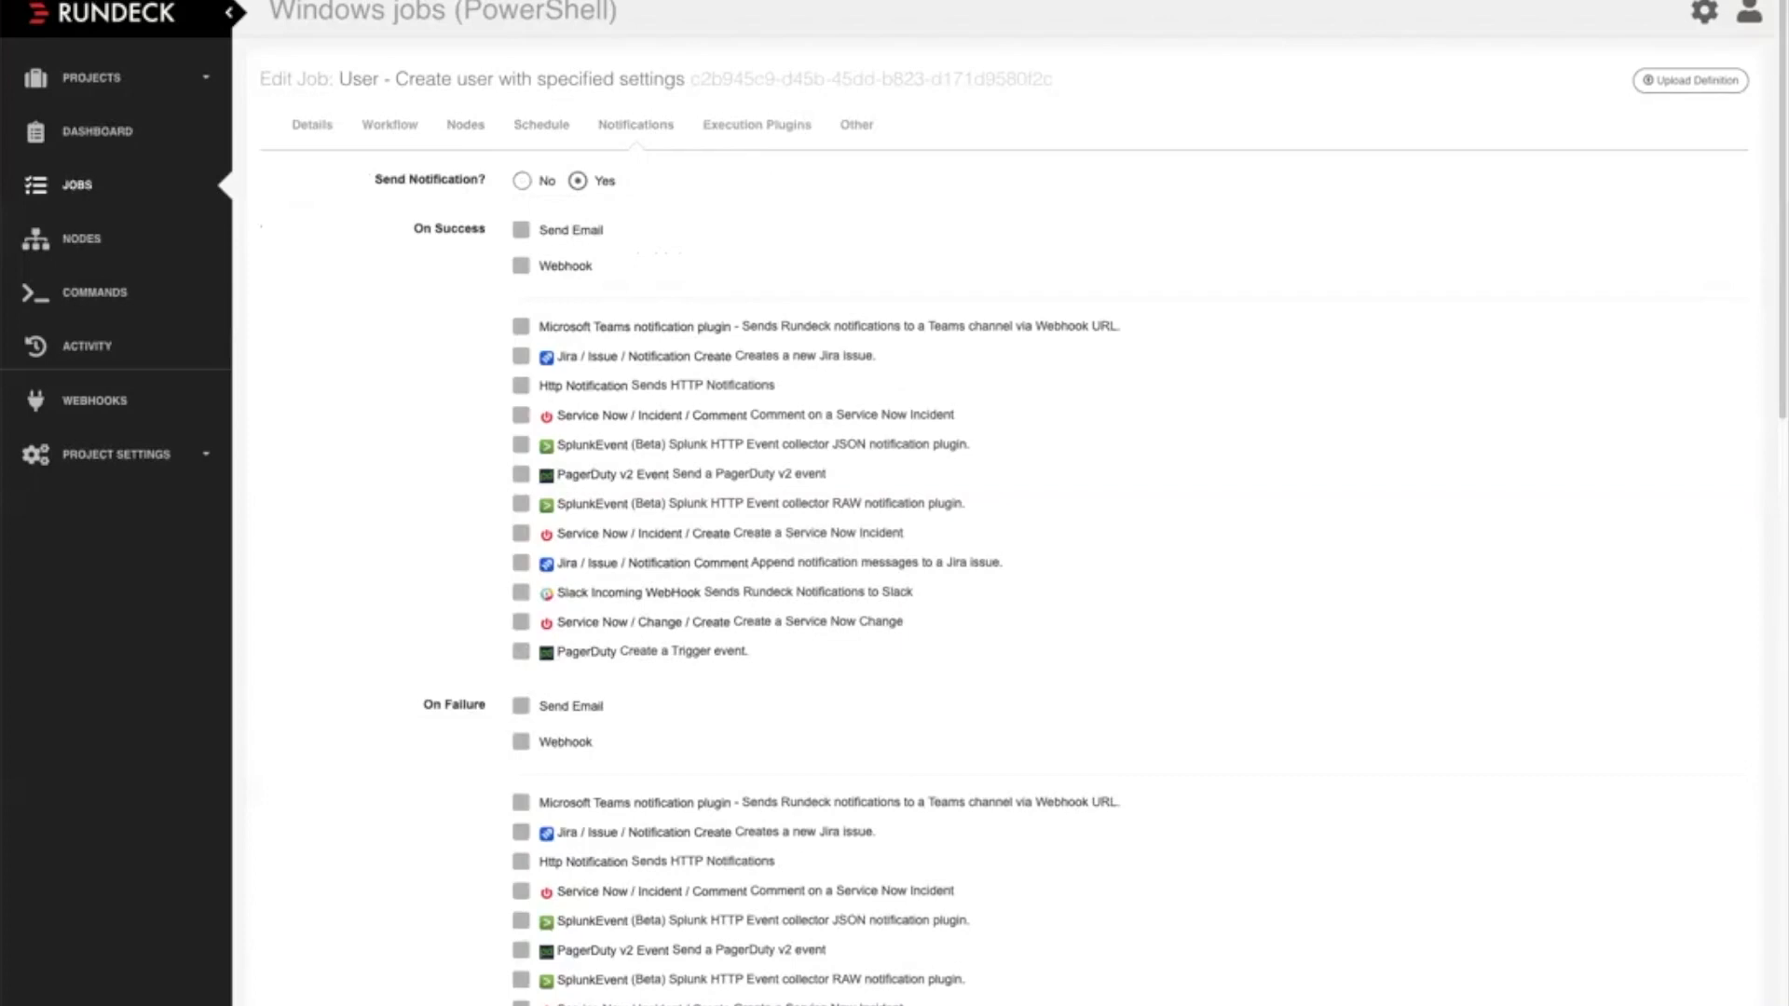
scroll(1012, 503, "down", 1)
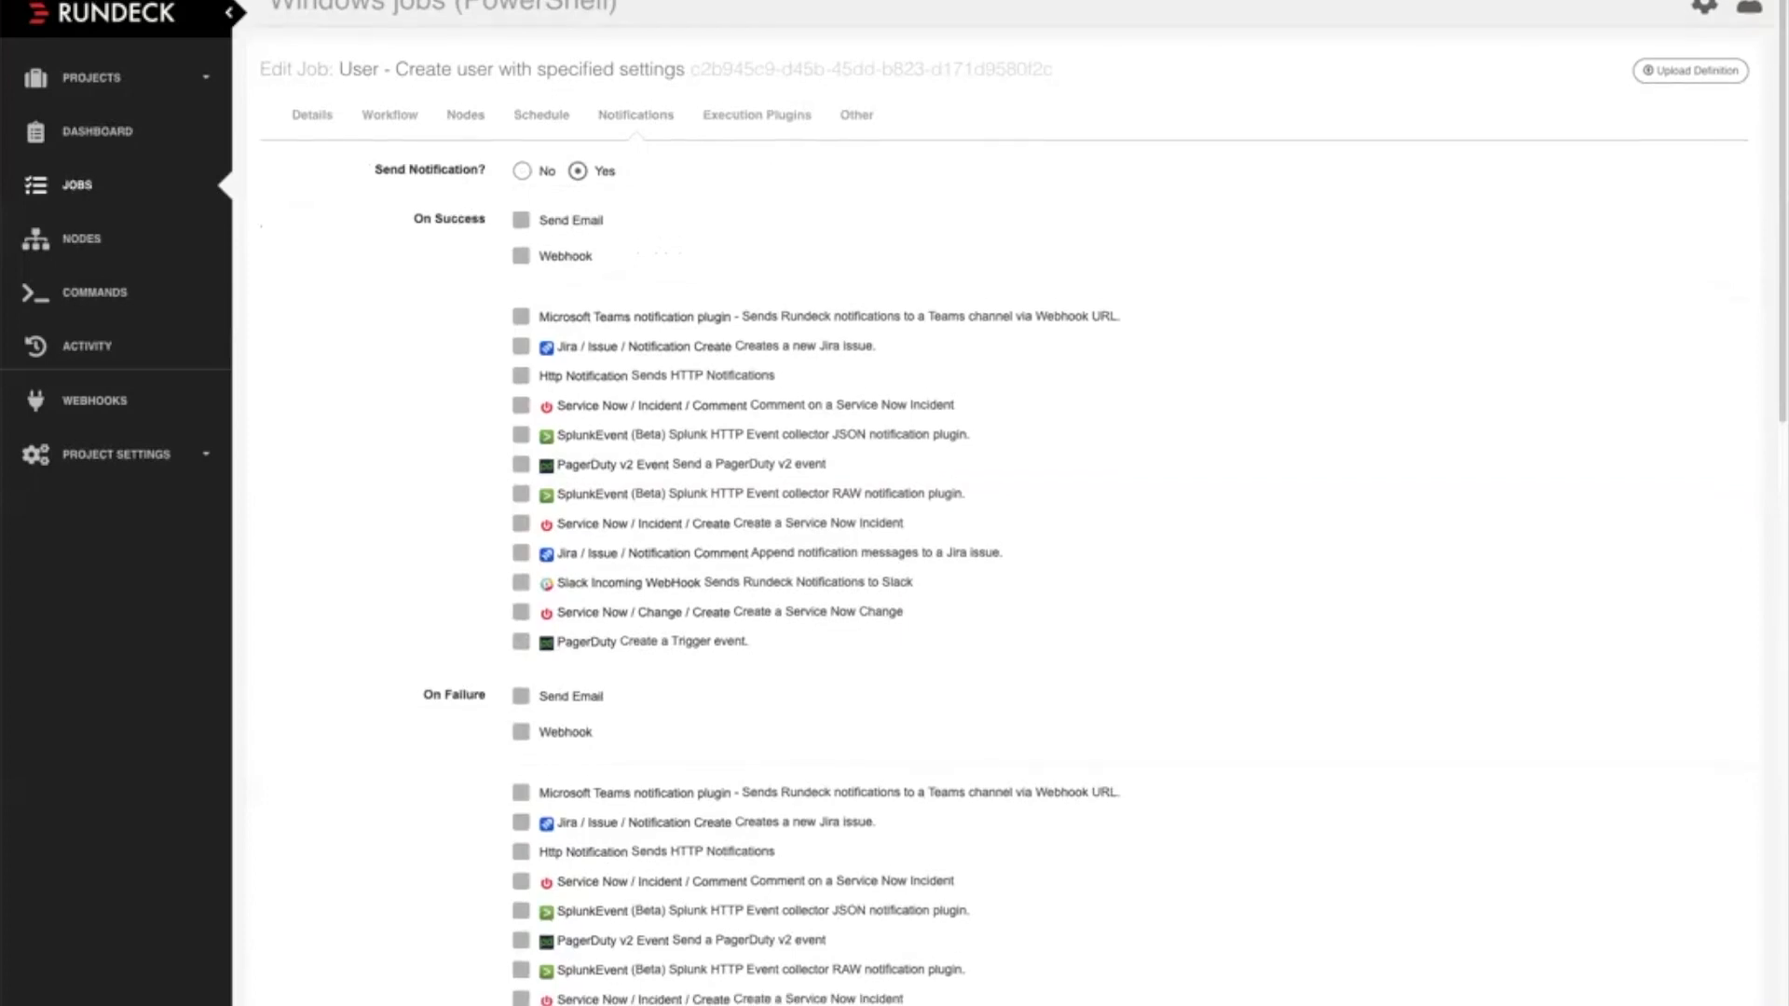
scroll(1012, 504, "down", 5)
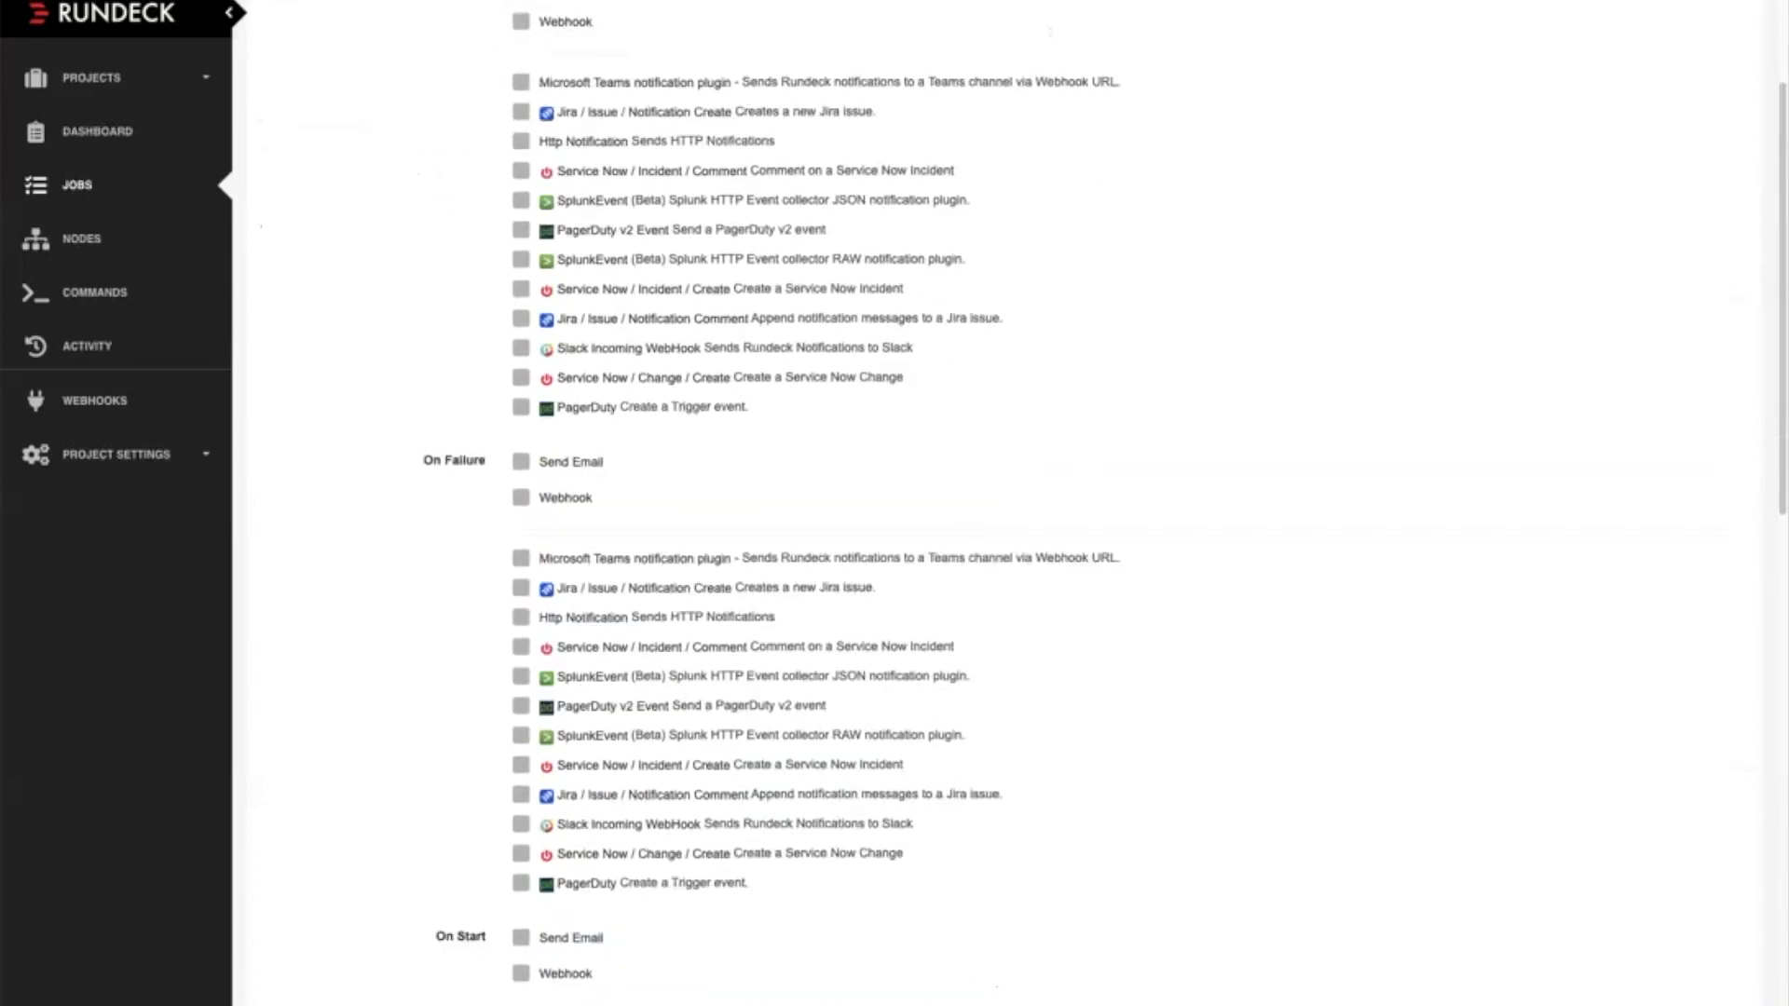
left_click(521, 588)
scroll(895, 503, "up", 3)
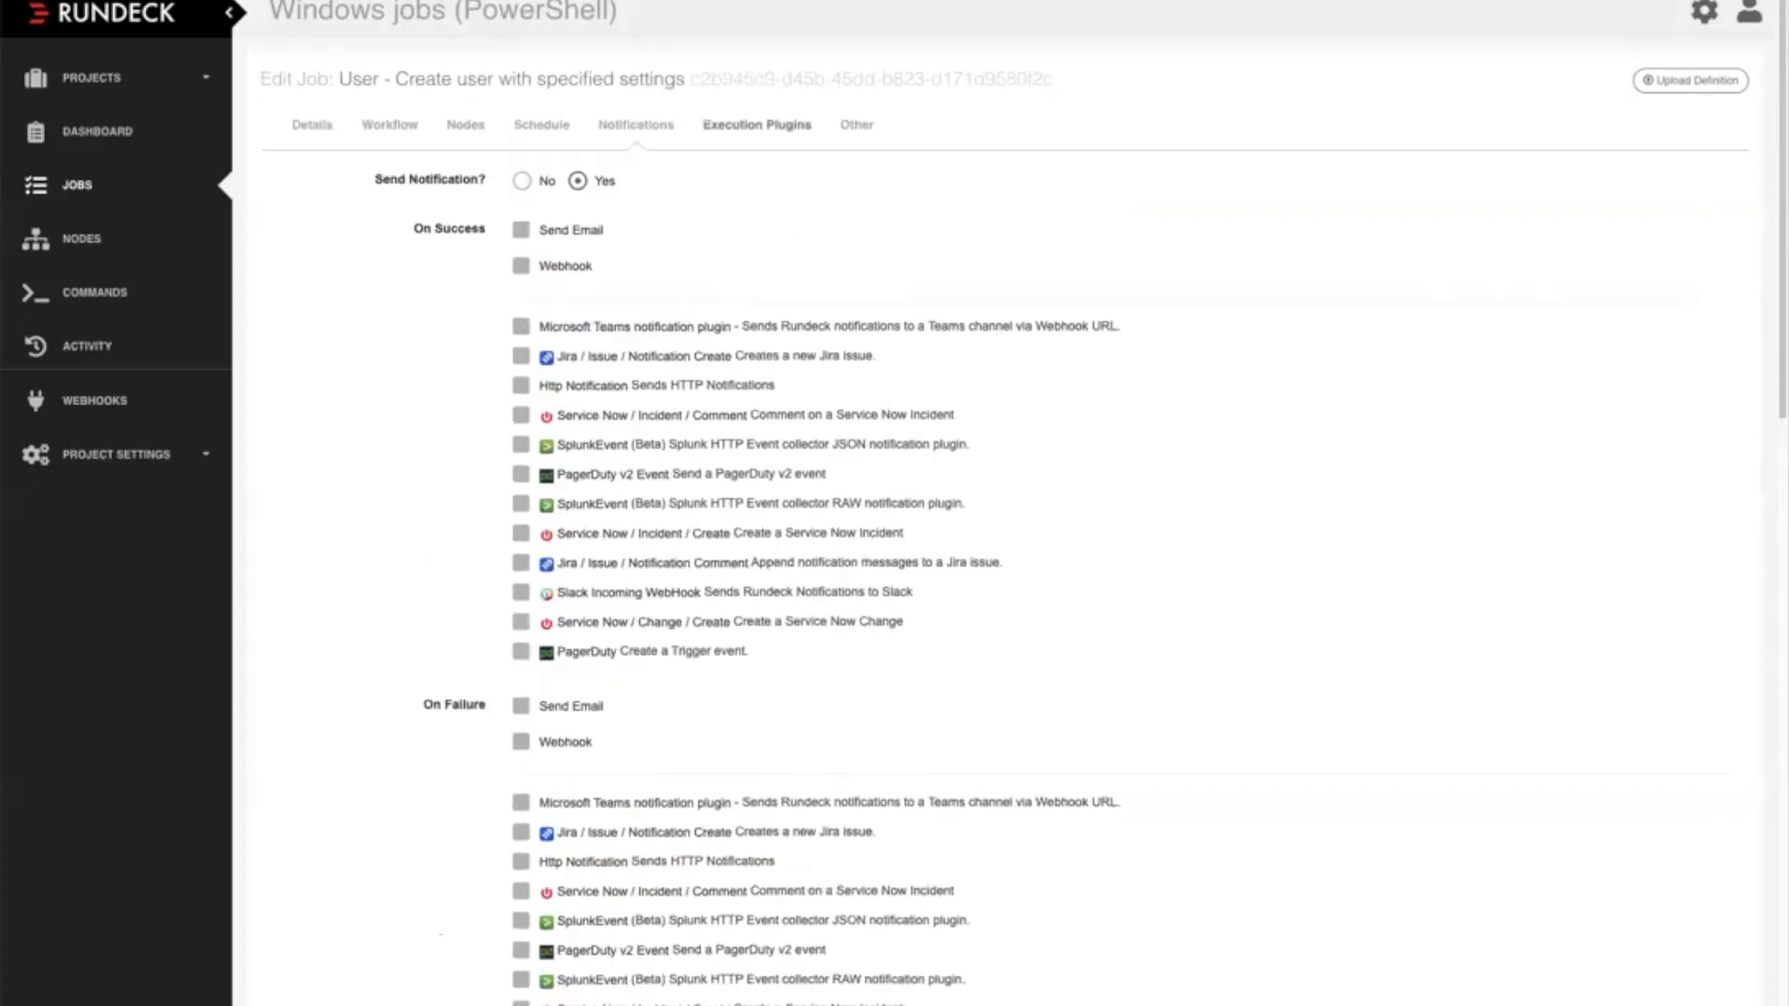
Review the job's log level, multiple execution, timeout and retry settings, and leave the editor for the jobs list without saving
left_click(857, 123)
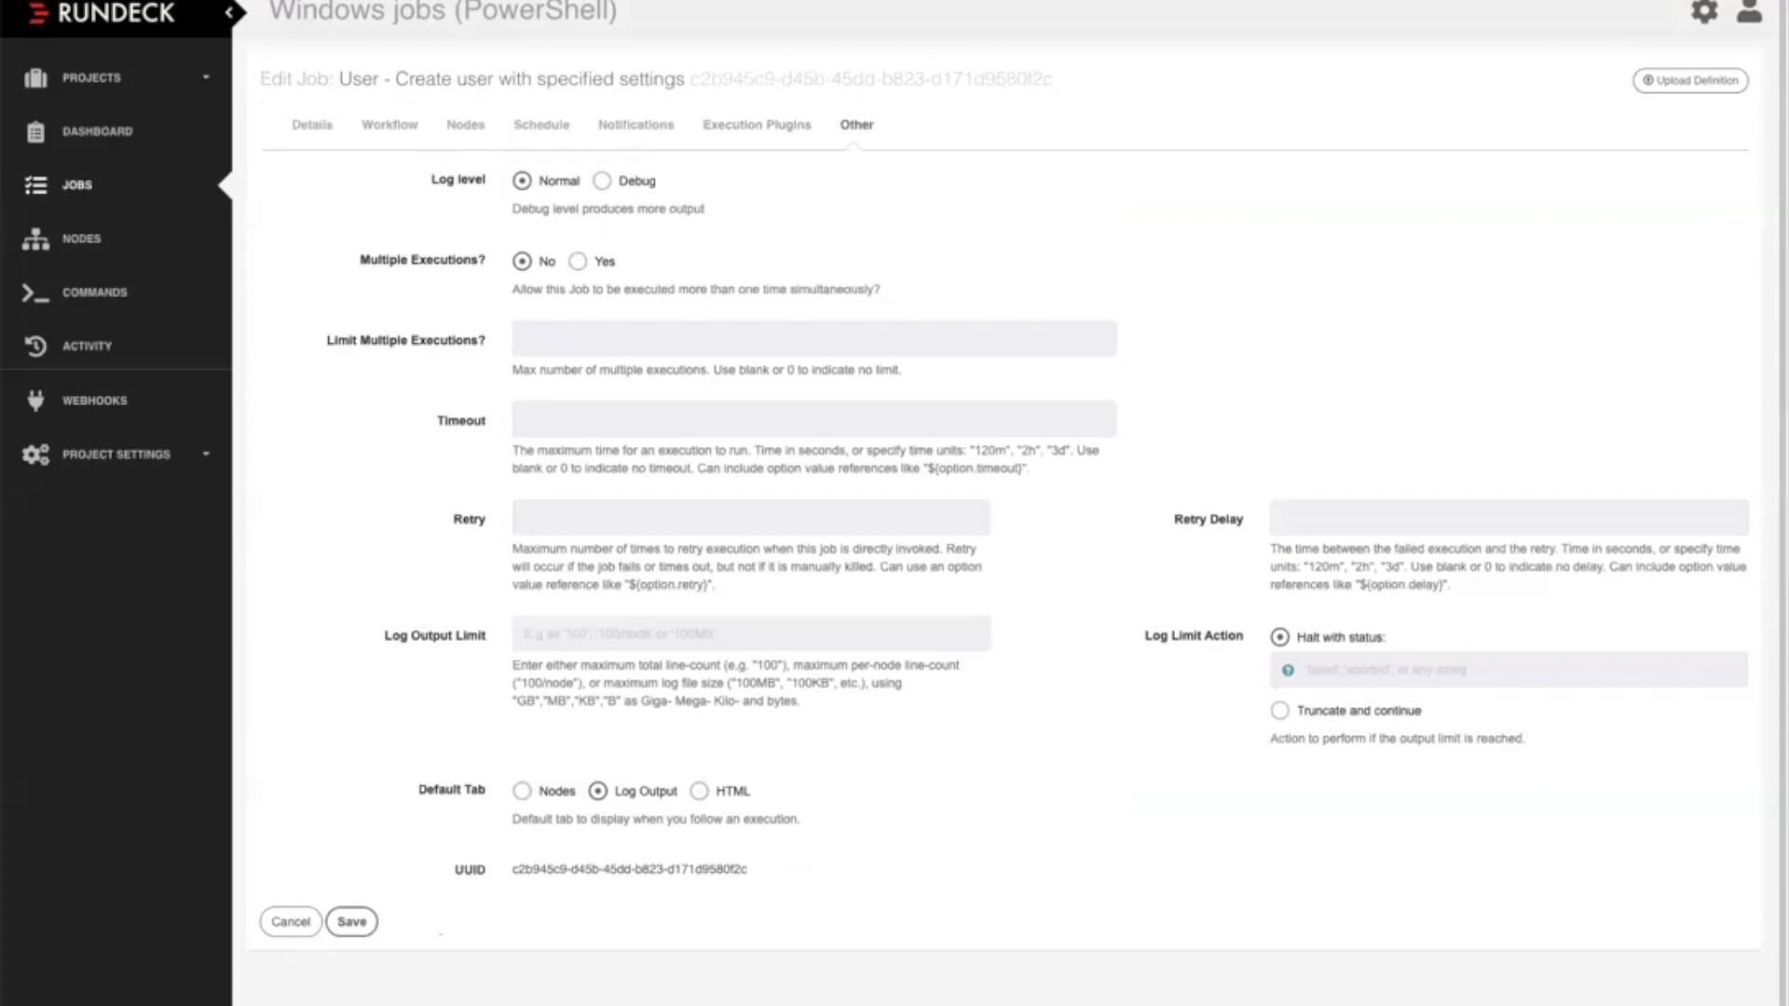
key("super+Left")
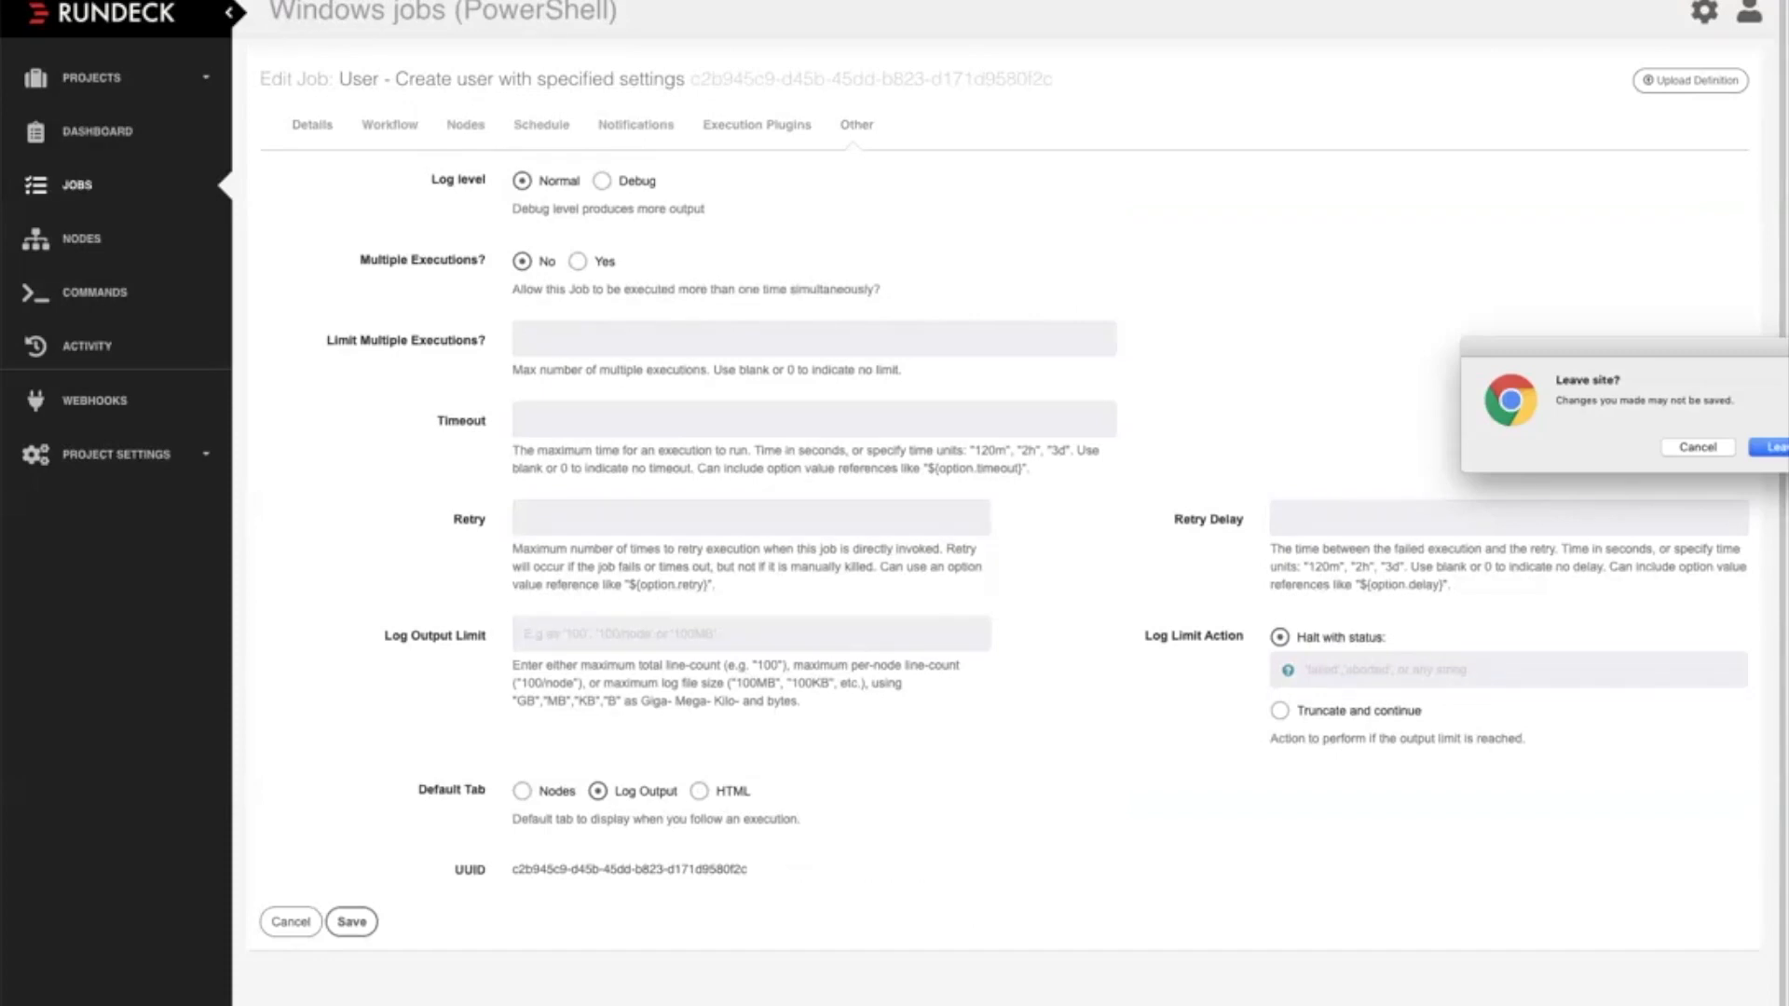
key("Escape")
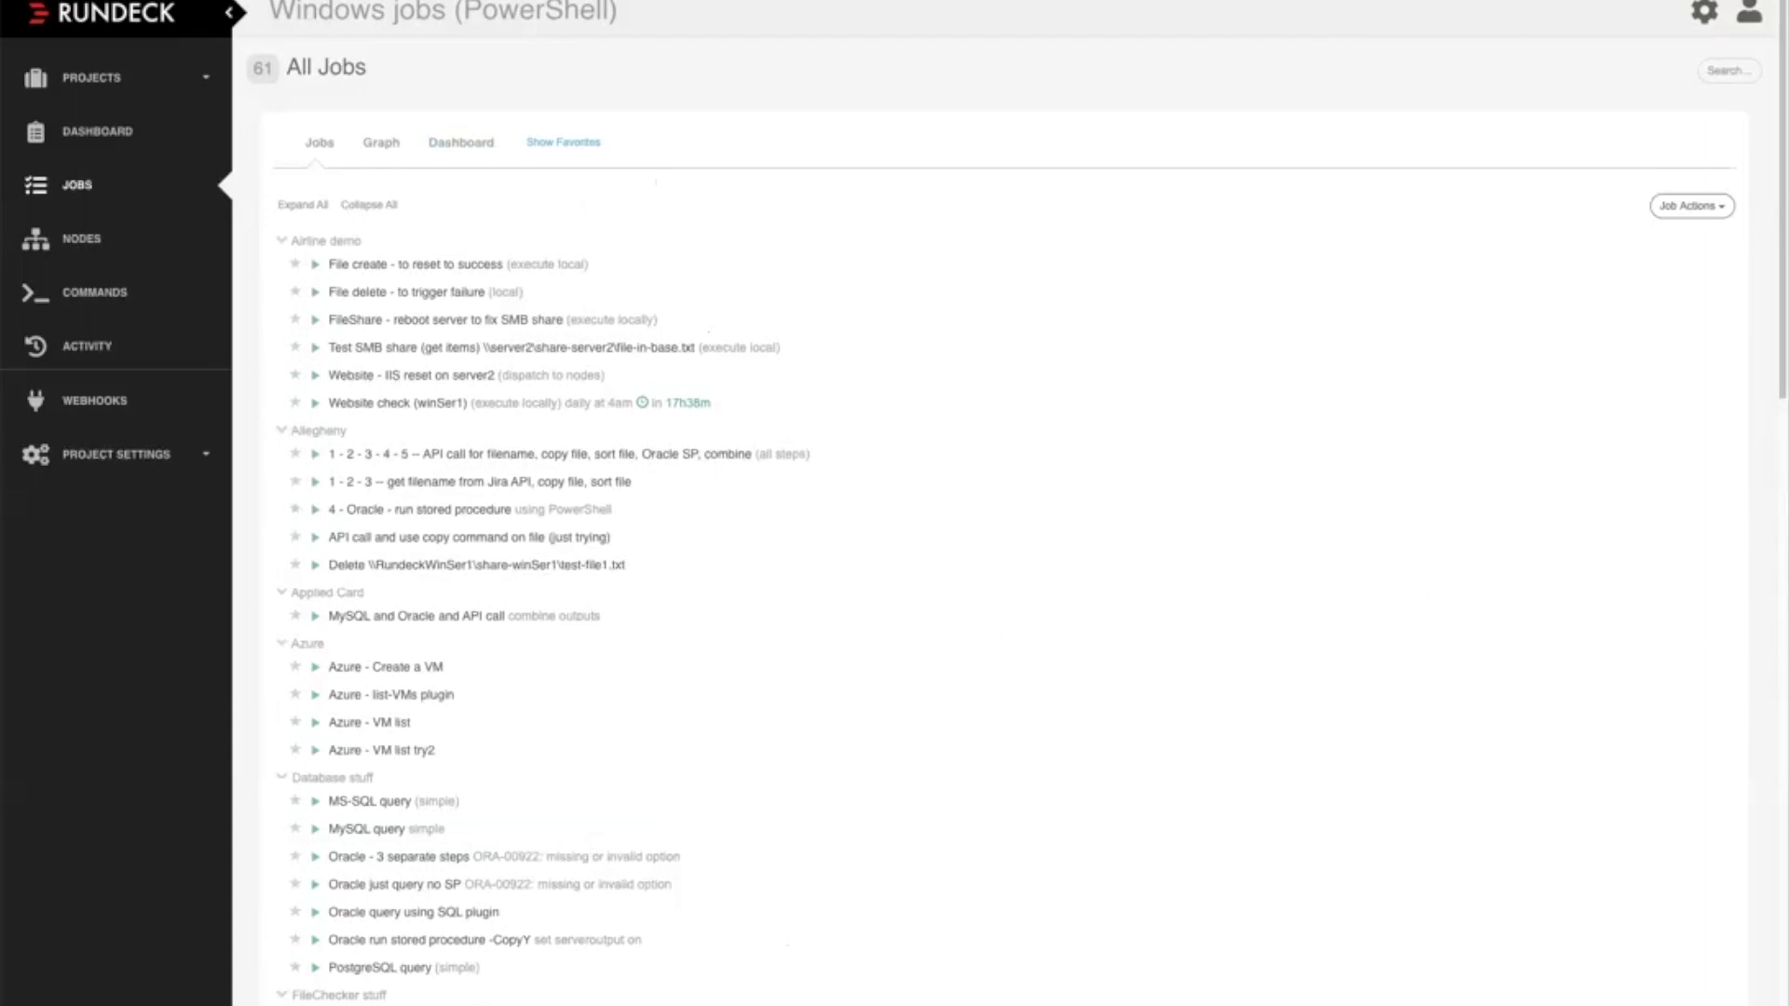
Find the "Test create files for Drive-Space job 2" job under TEST jobs and run it
scroll(1015, 503, "down", 5)
scroll(1015, 503, "down", 2)
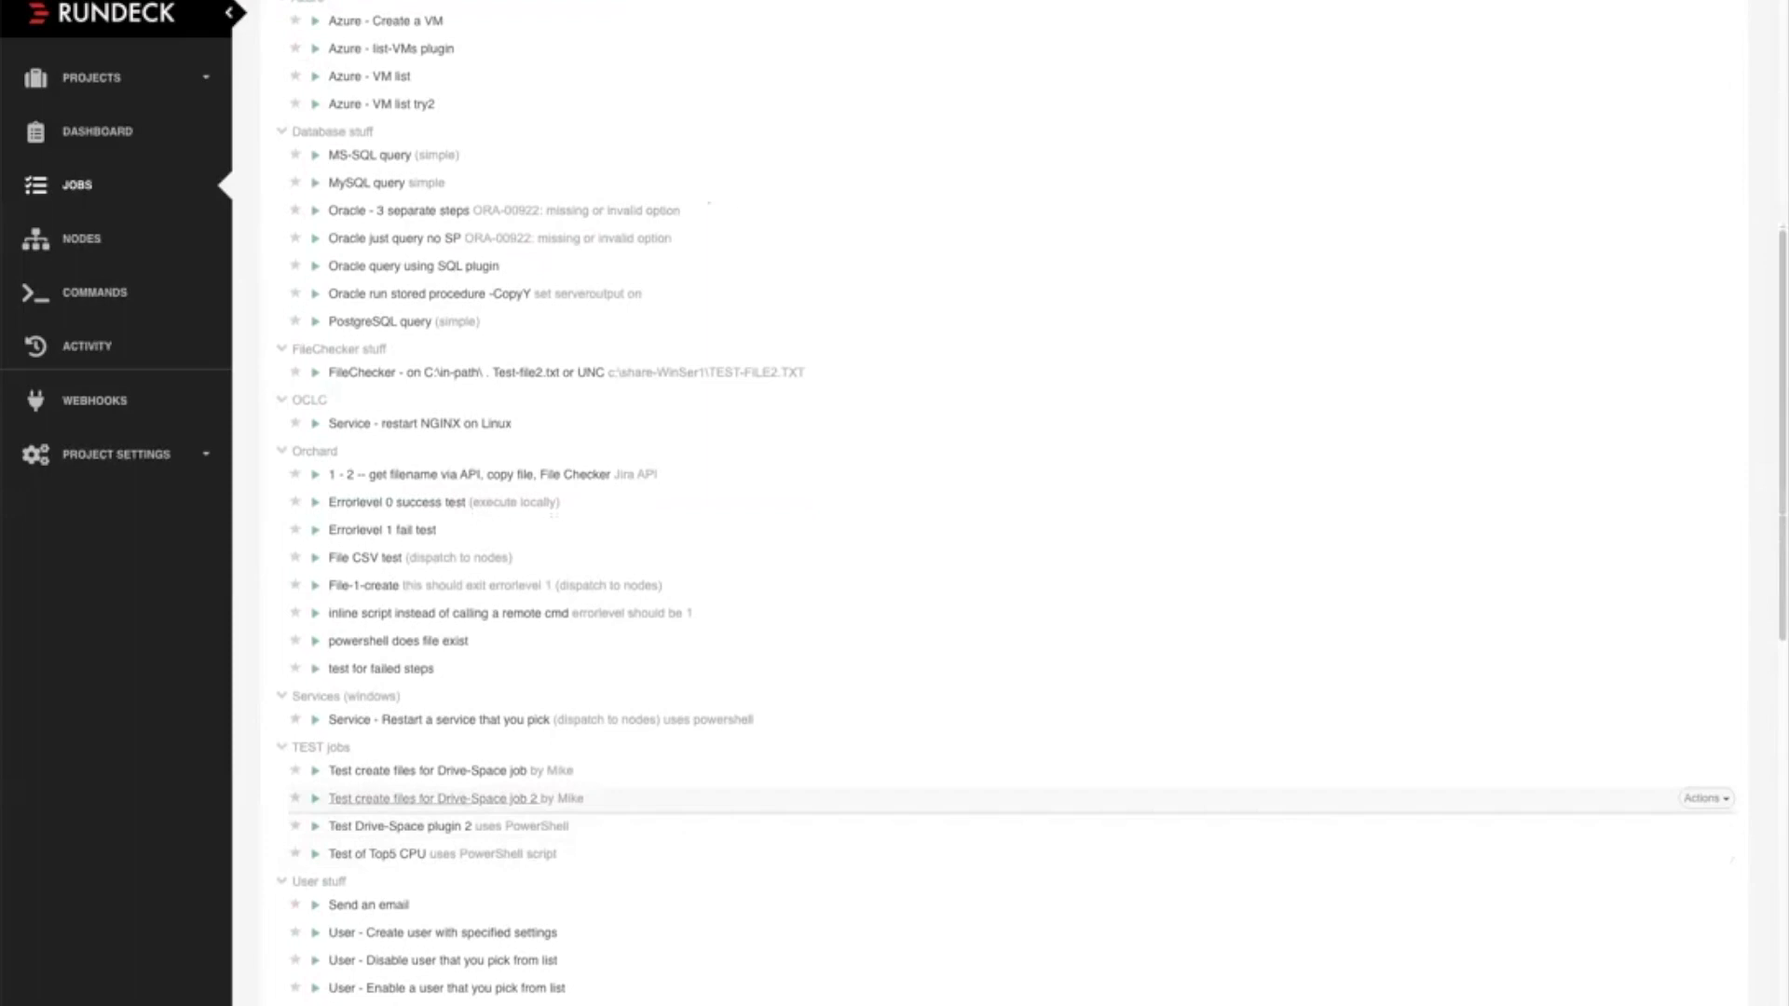
left_click(431, 798)
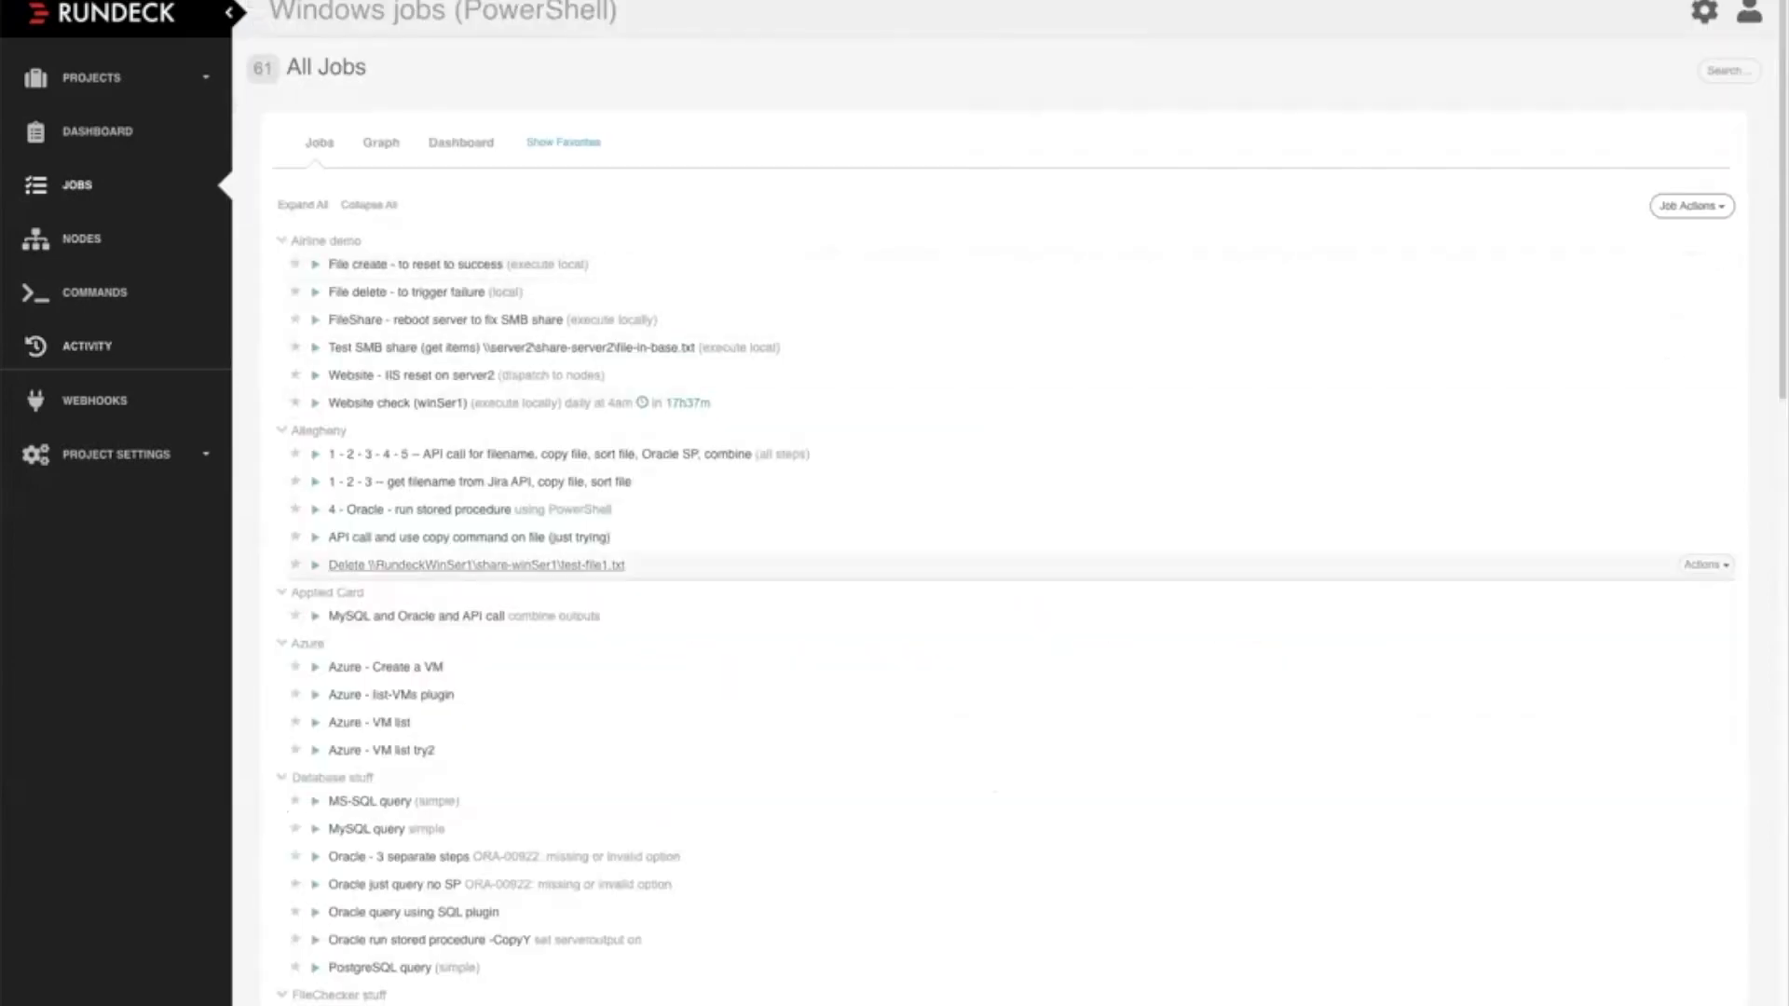
Find the "Test Drive-Space plugin 2" job under TEST jobs, run it and view its log output
scroll(997, 559, "down", 4)
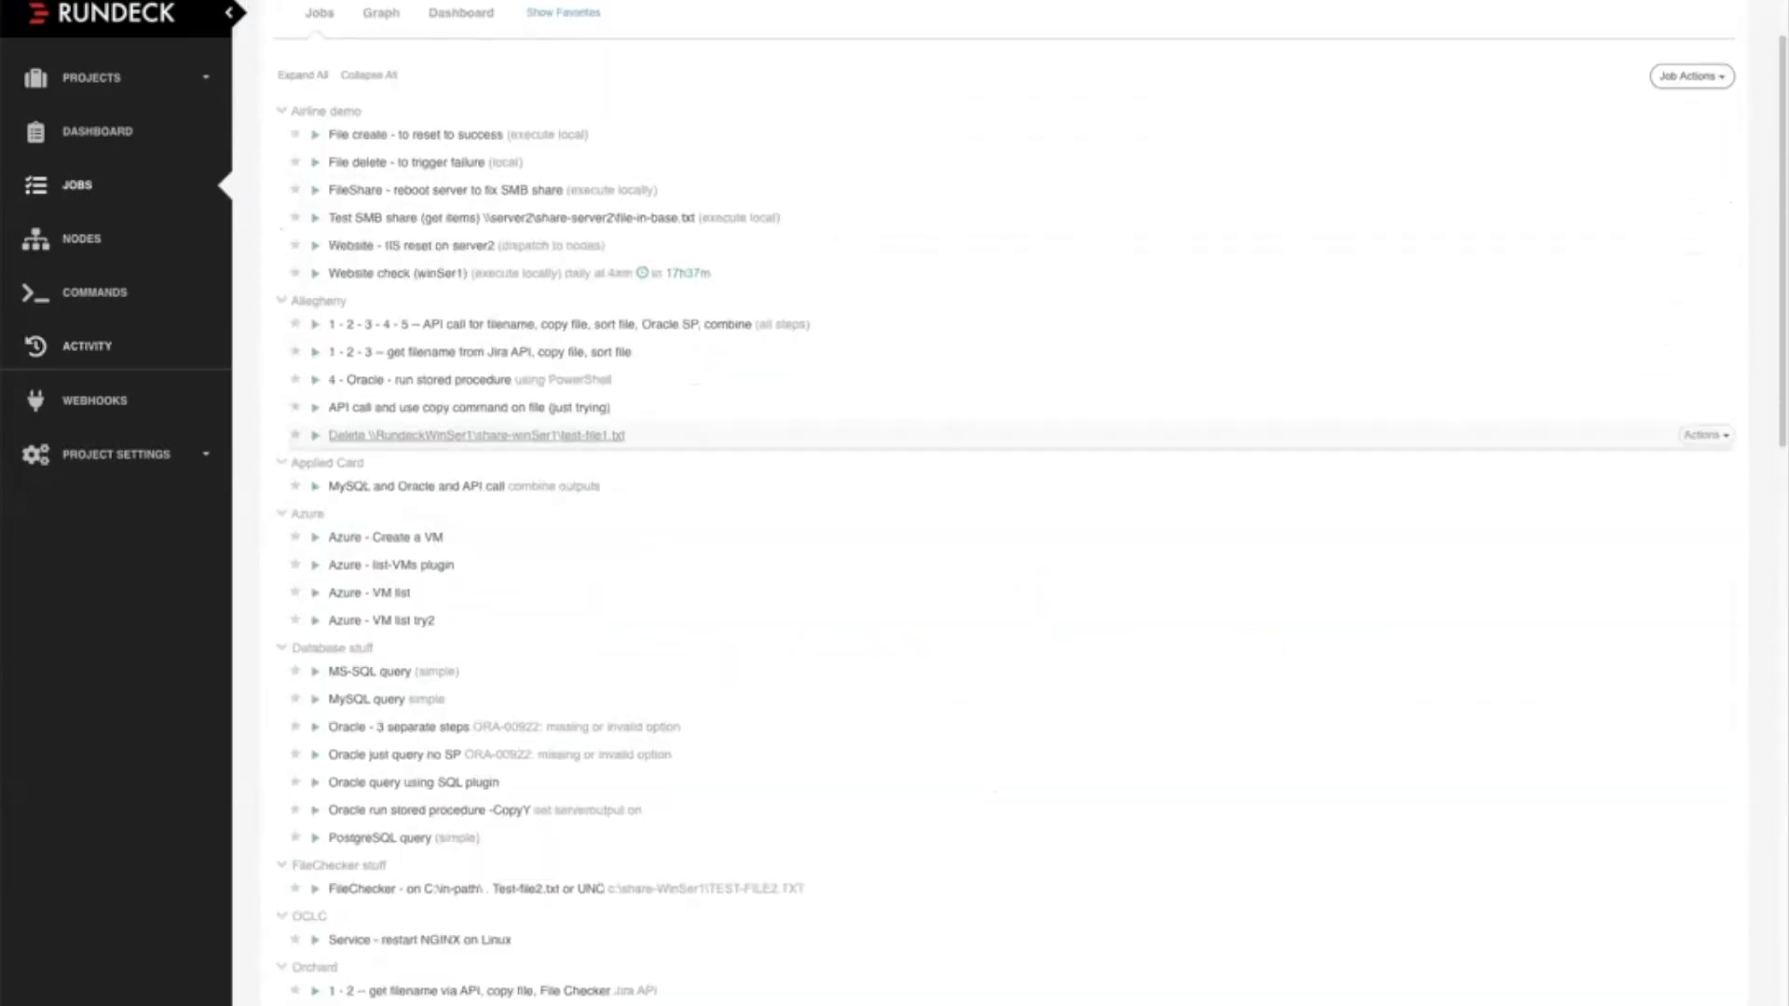
scroll(997, 559, "down", 3)
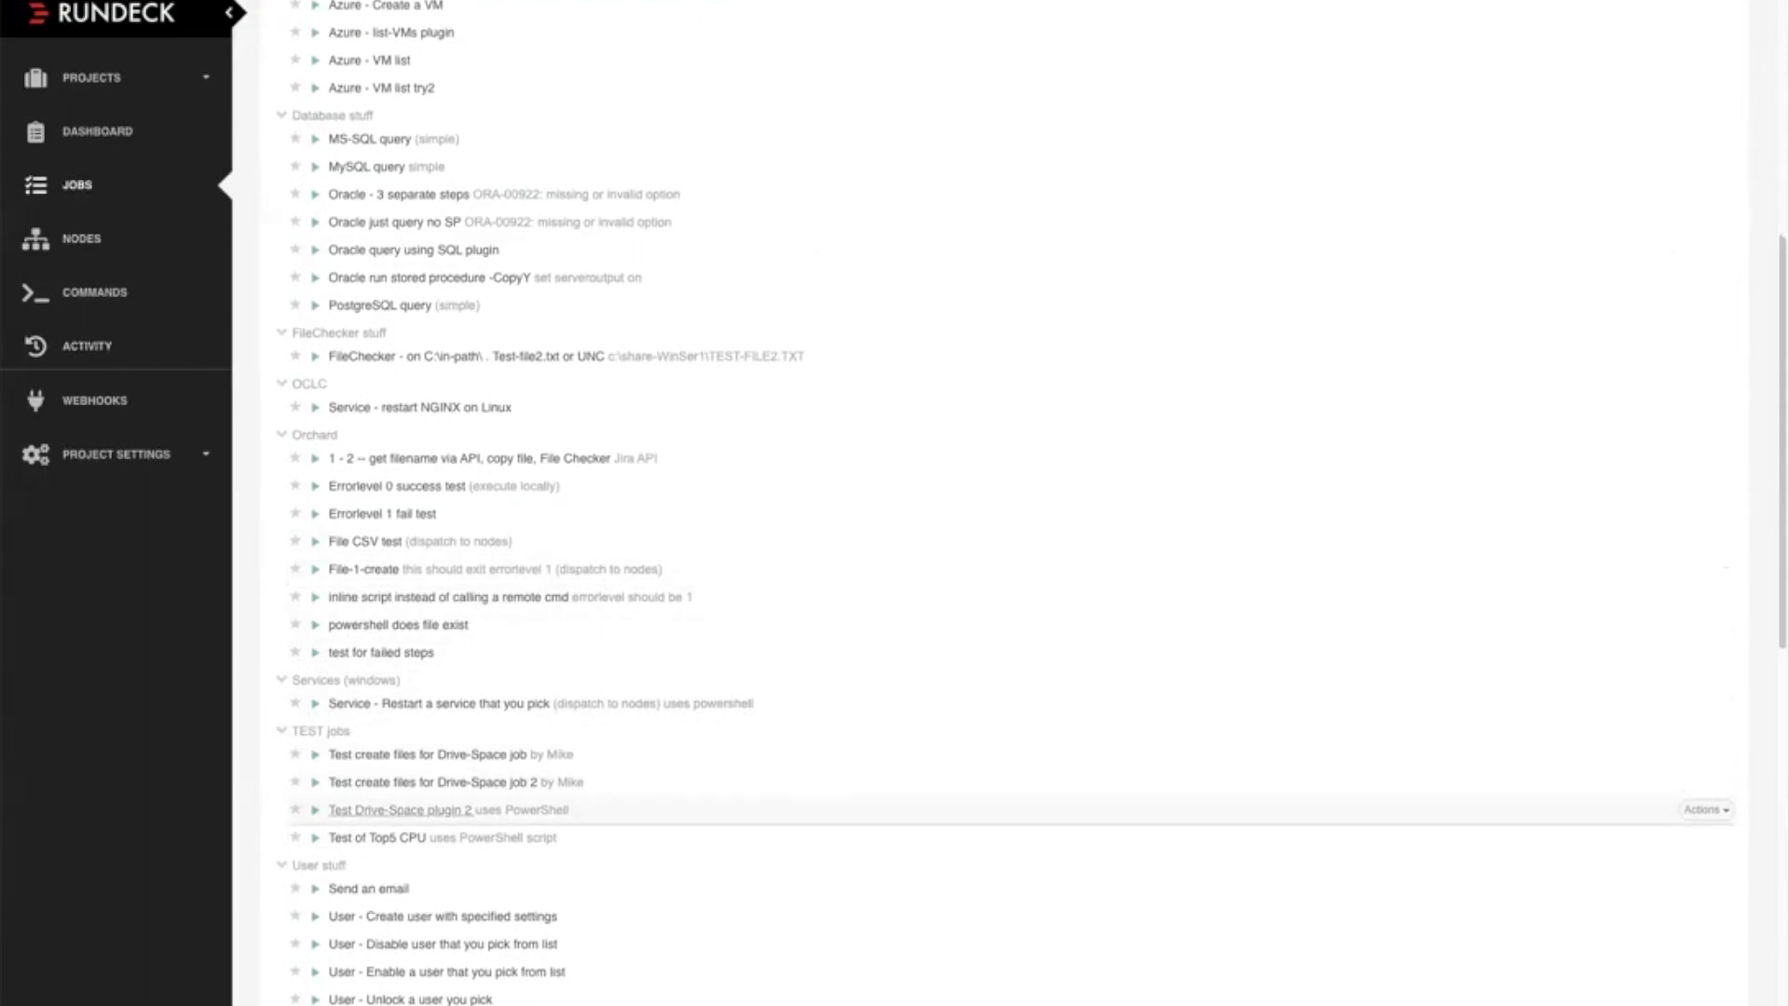
left_click(415, 810)
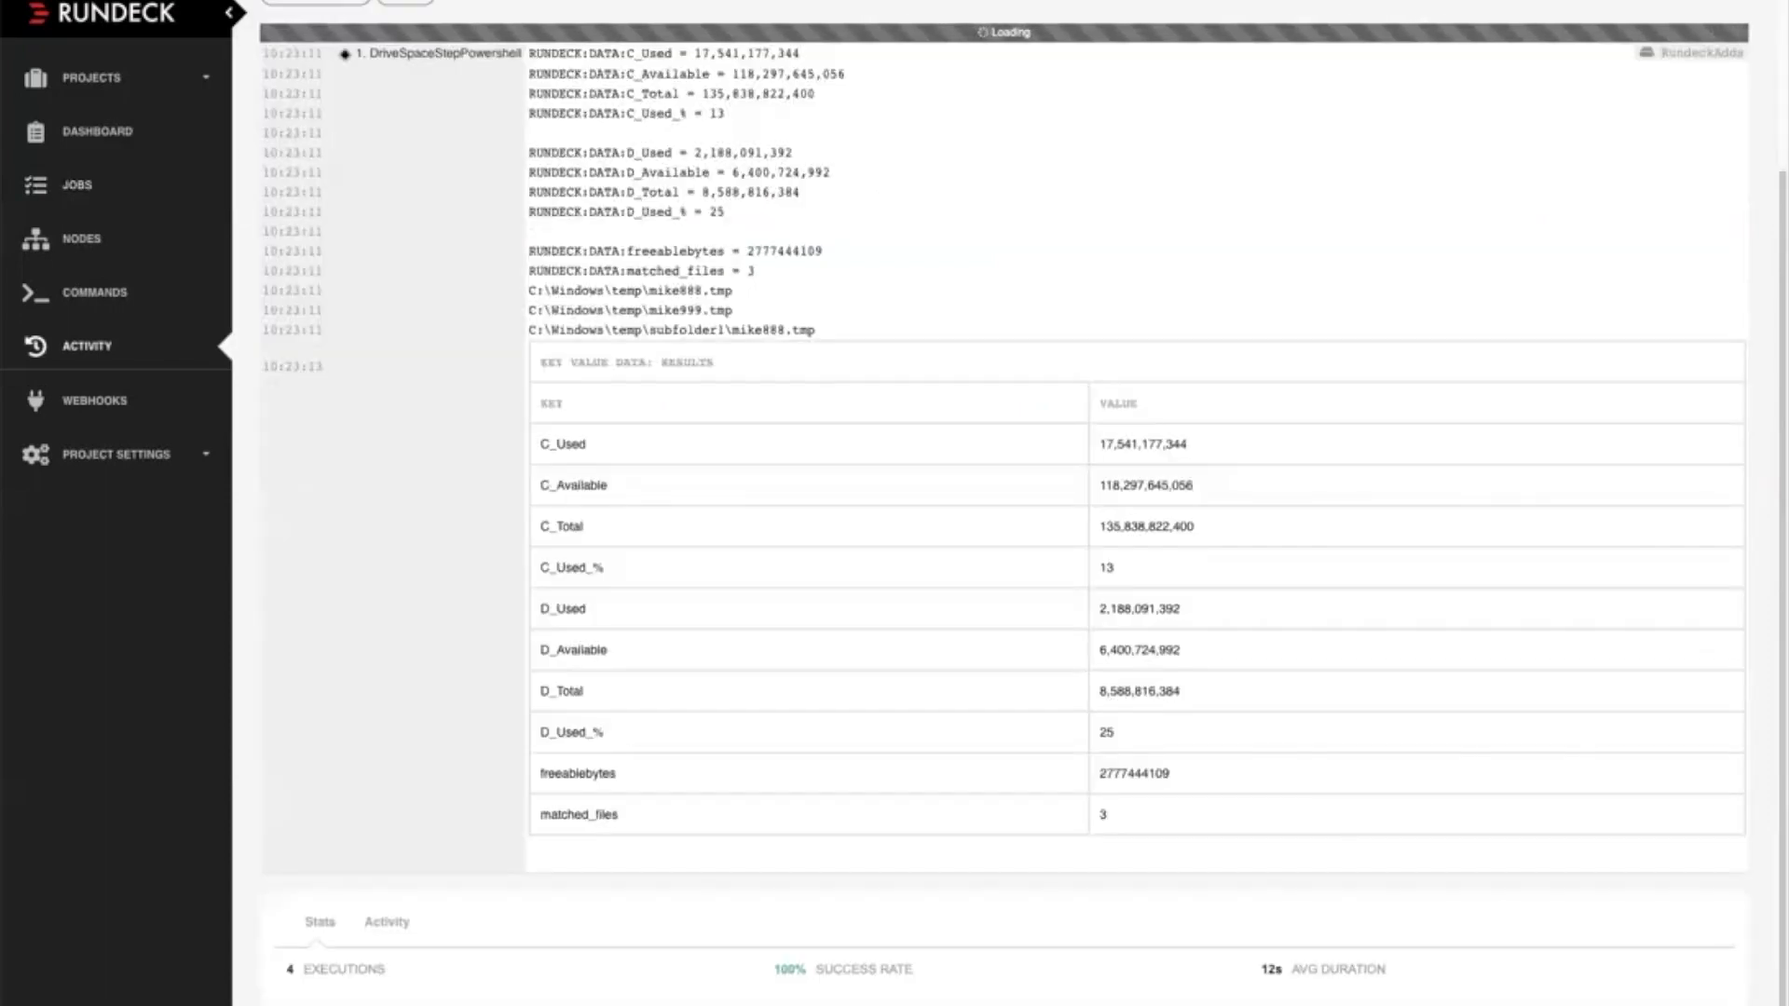
scroll(1004, 503, "up", 2)
scroll(1005, 503, "up", 1)
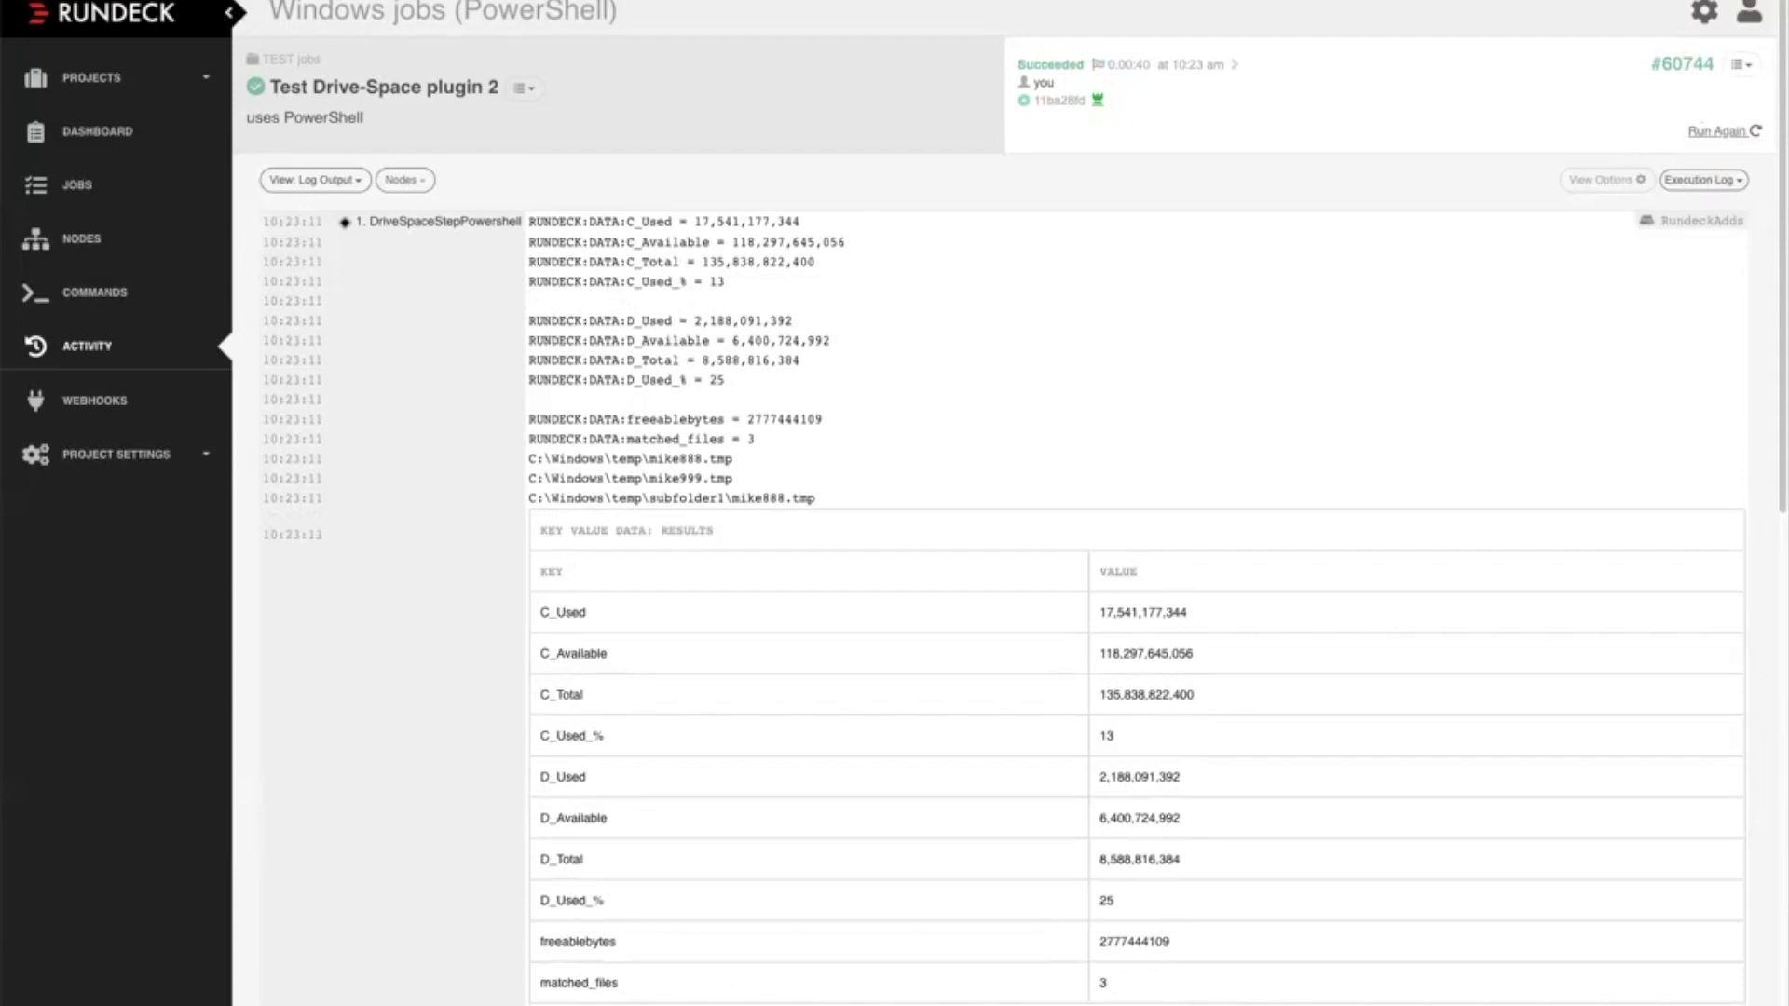
Edit the "Test Drive-Space plugin 2" job and open the DriveSpaceStepPowershell step of its workflow
left_click(524, 88)
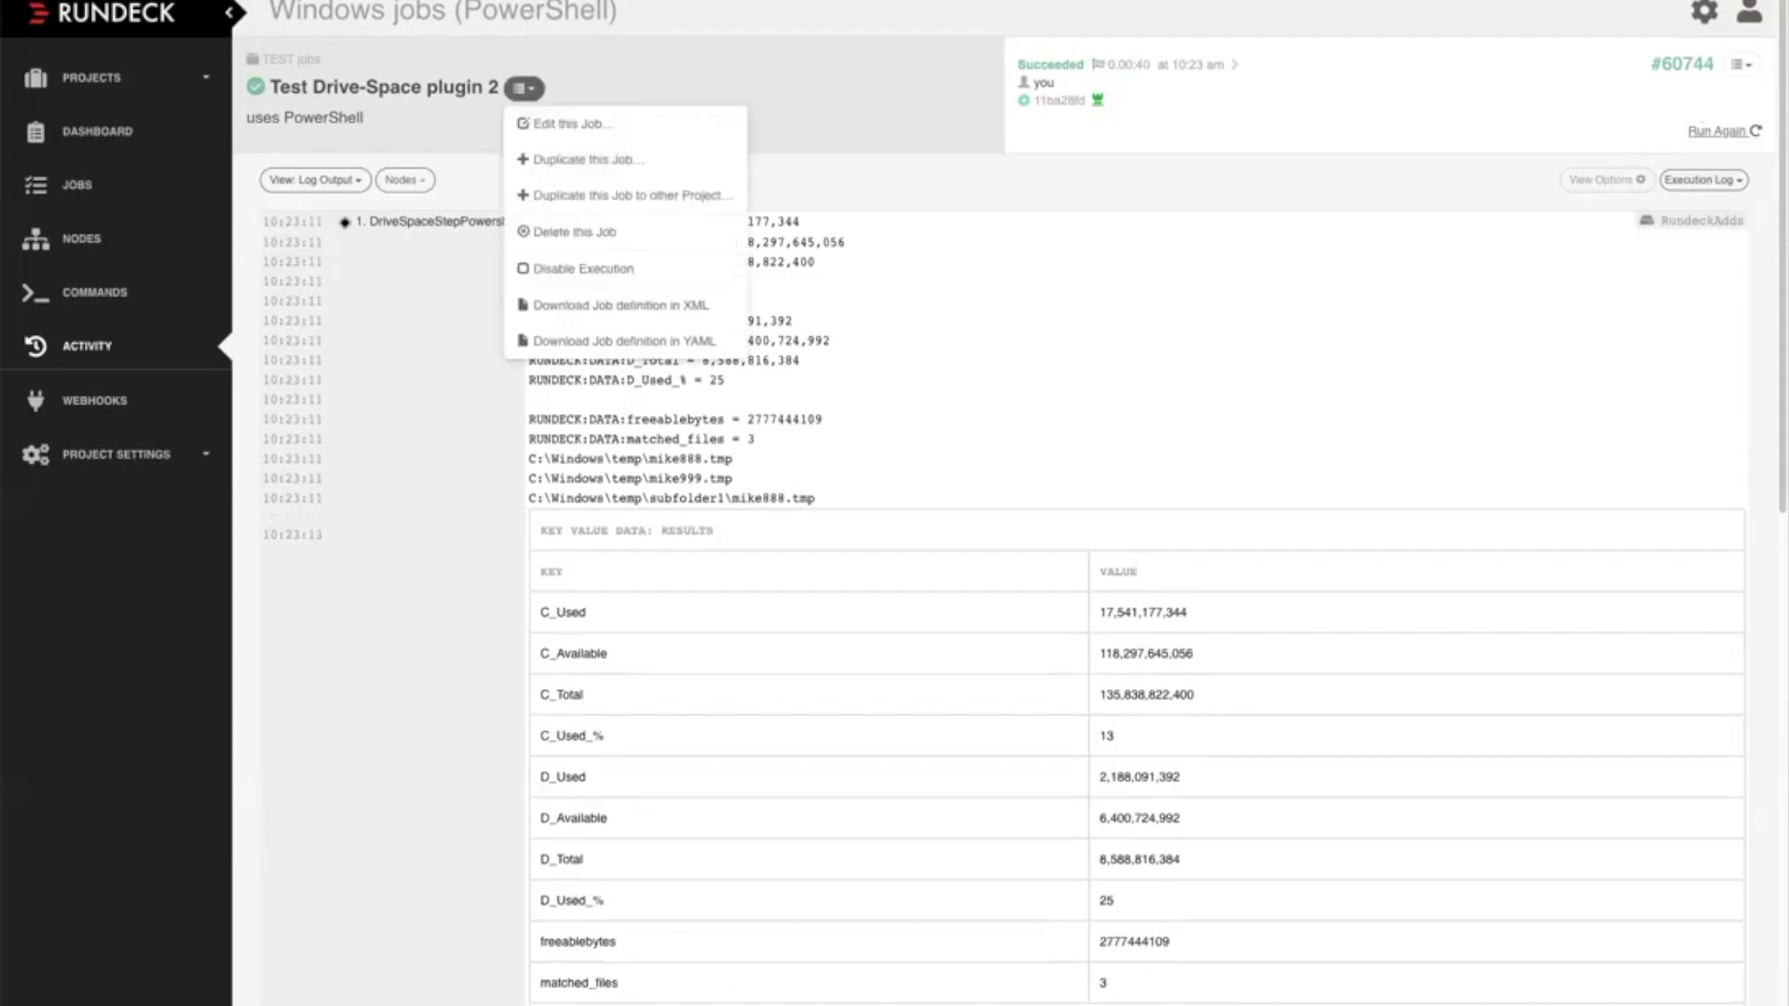
left_click(571, 123)
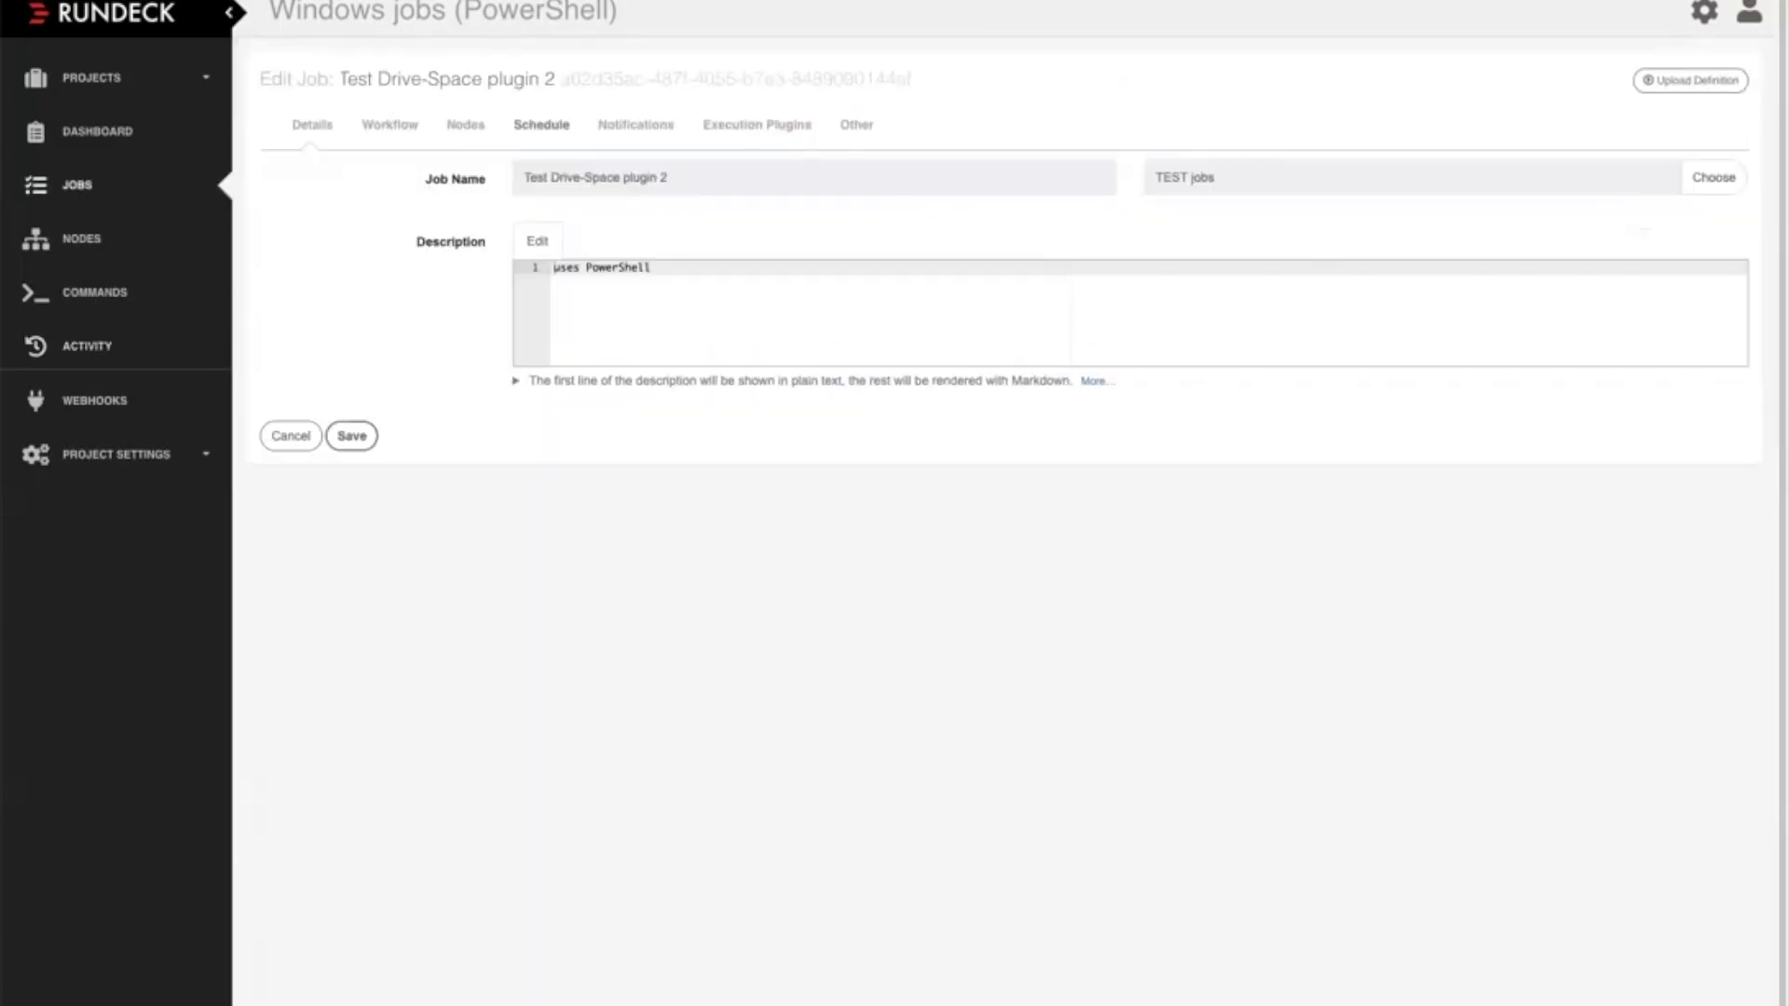
left_click(390, 125)
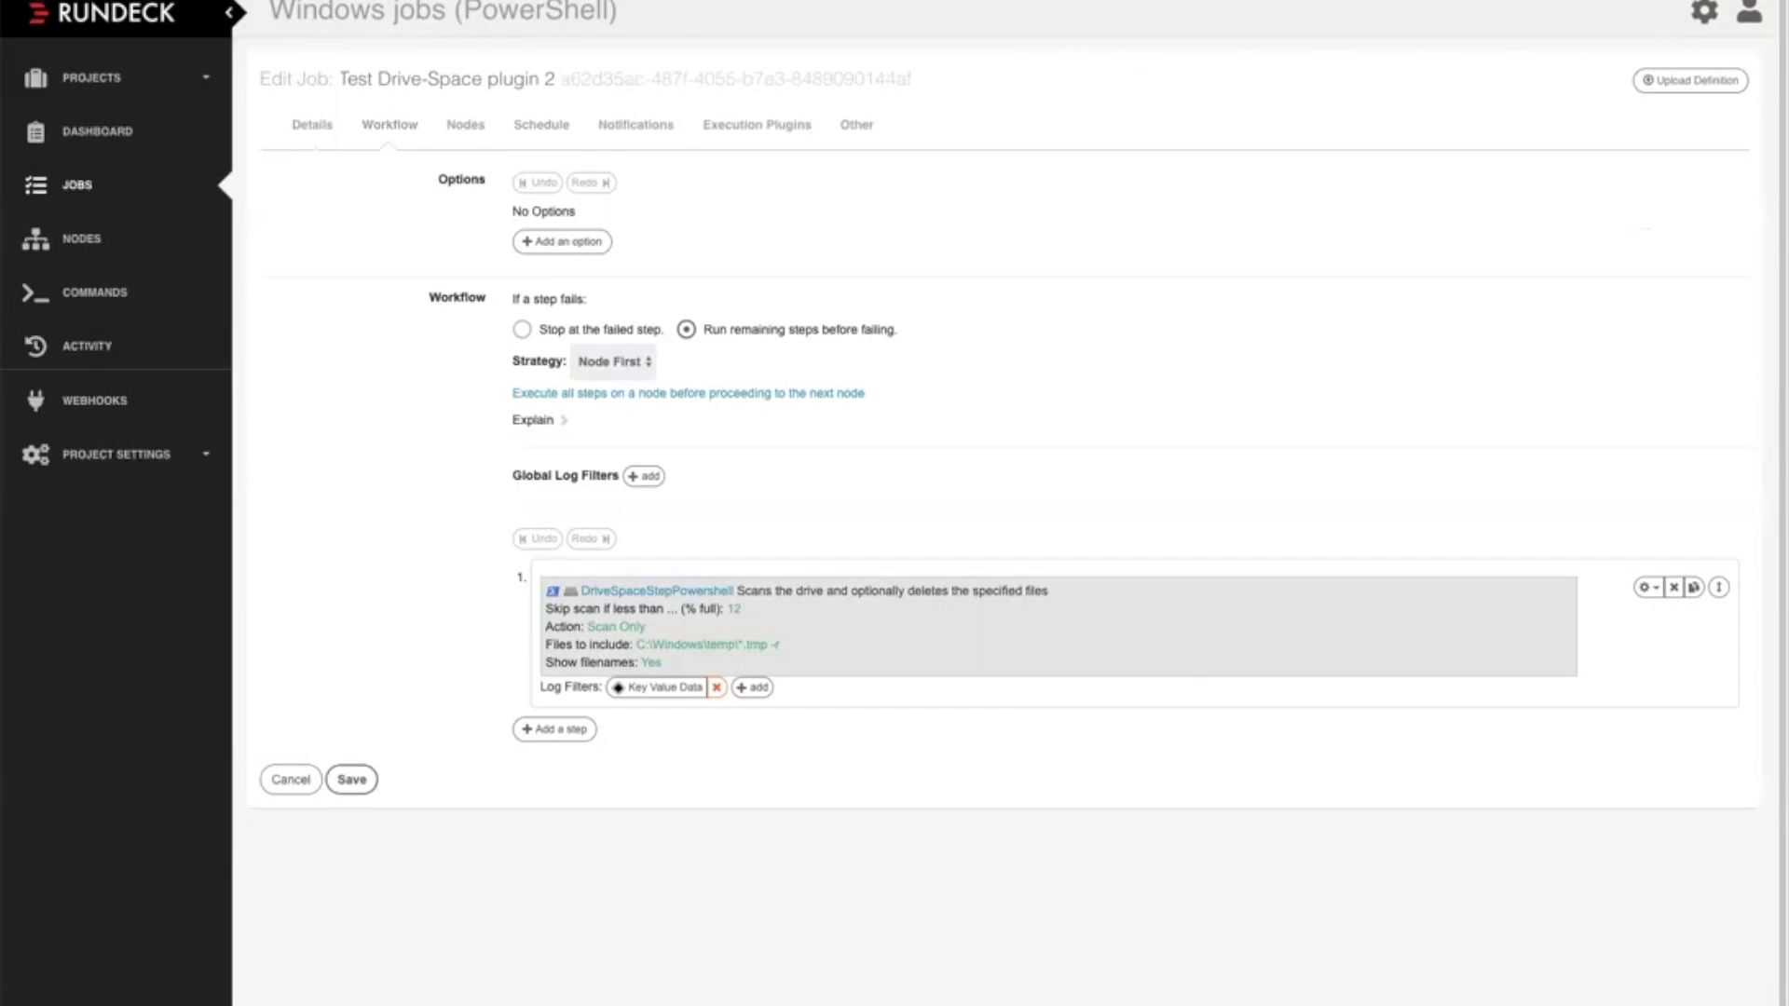
left_click(839, 628)
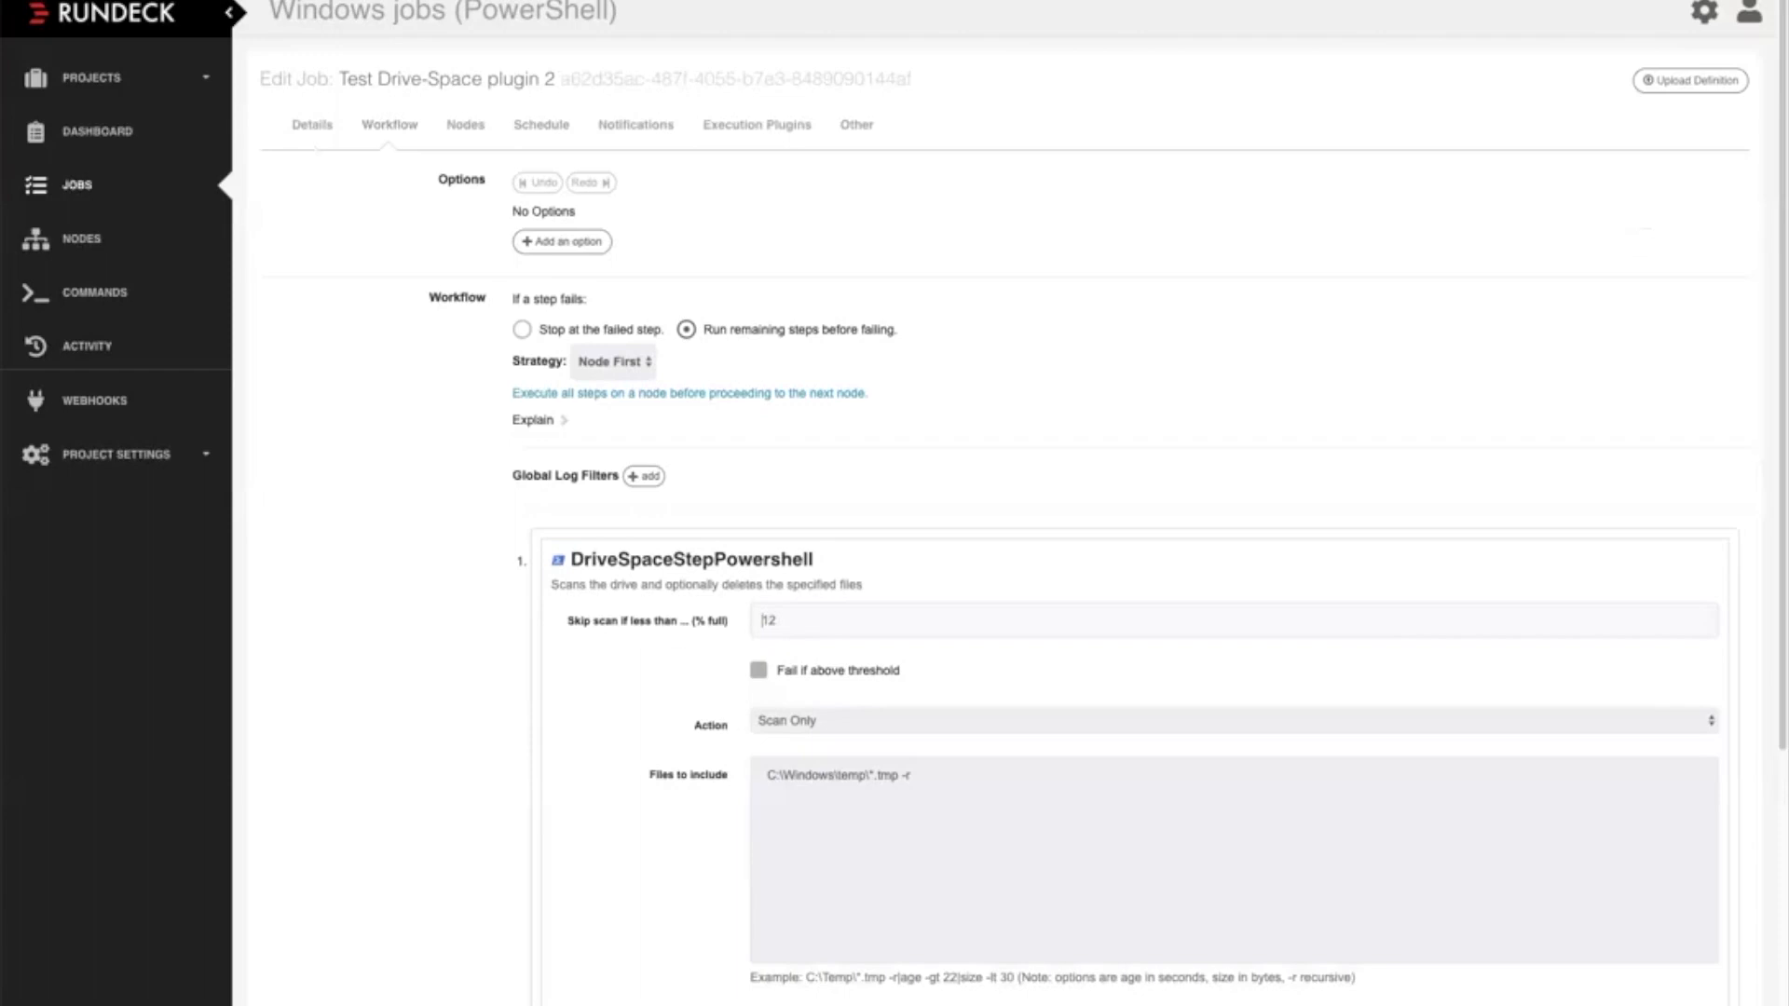
Review the step's scan threshold, action choices, files to include and exclude, and filename display, then close the step without saving
scroll(1025, 559, "down", 5)
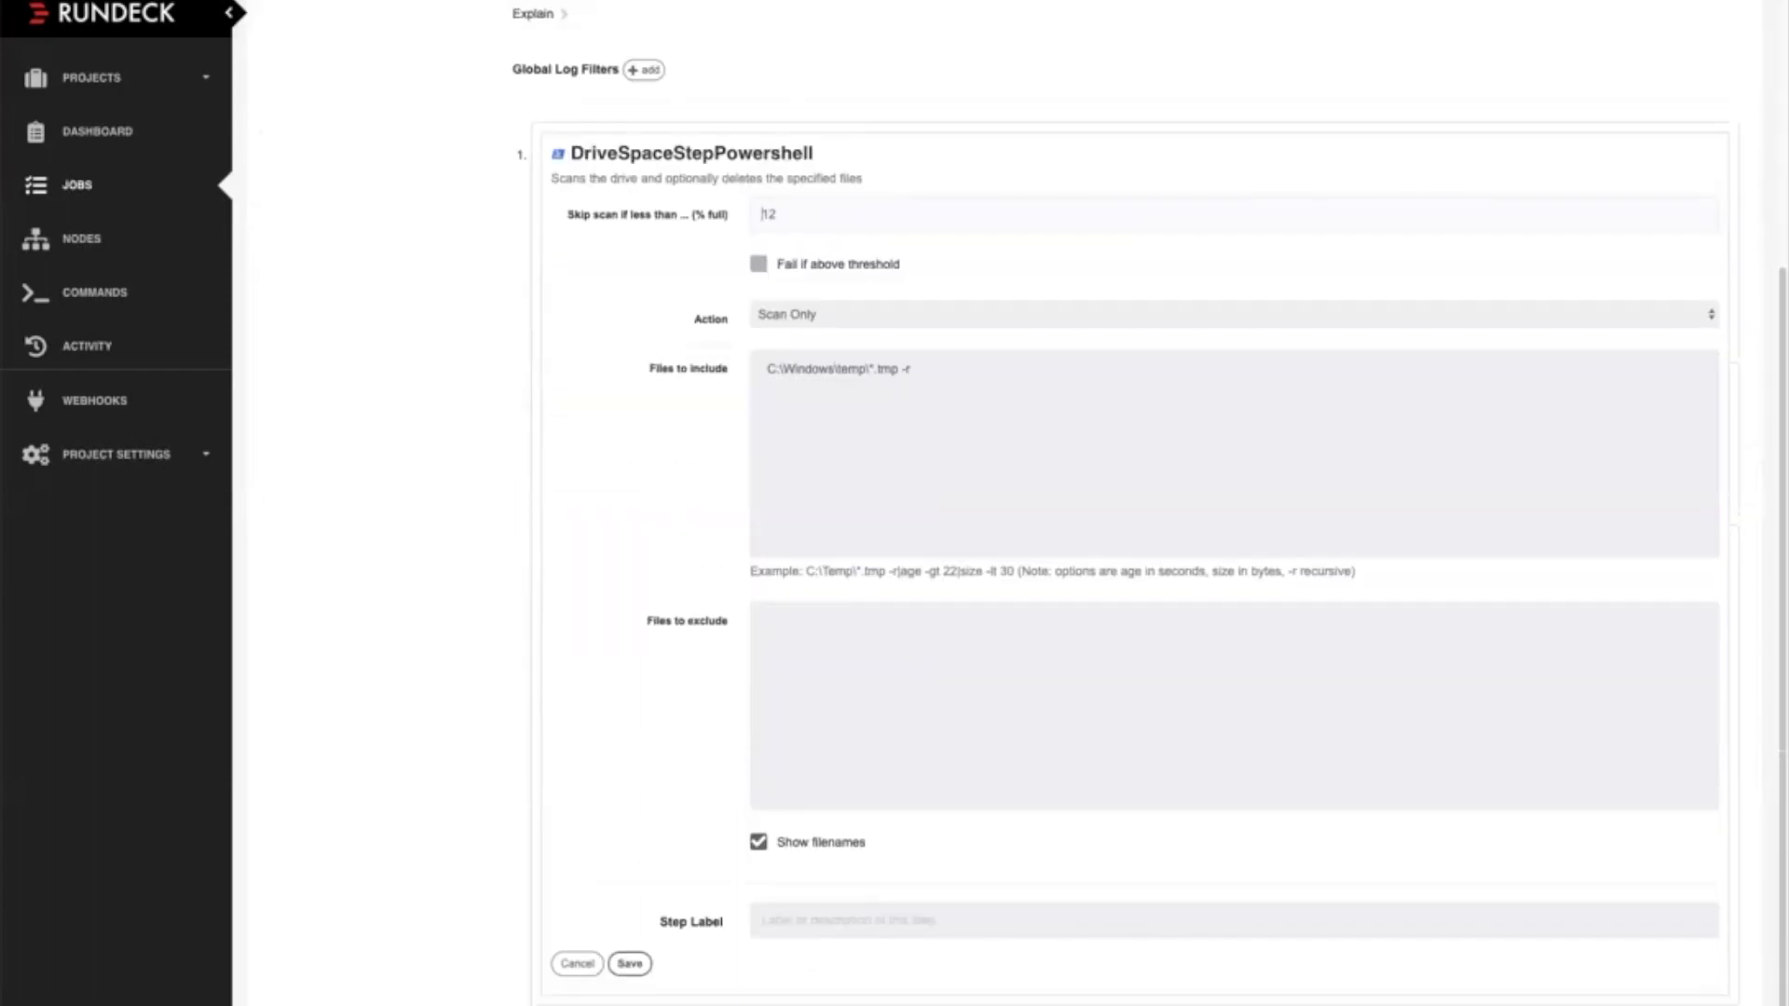
left_click(1234, 315)
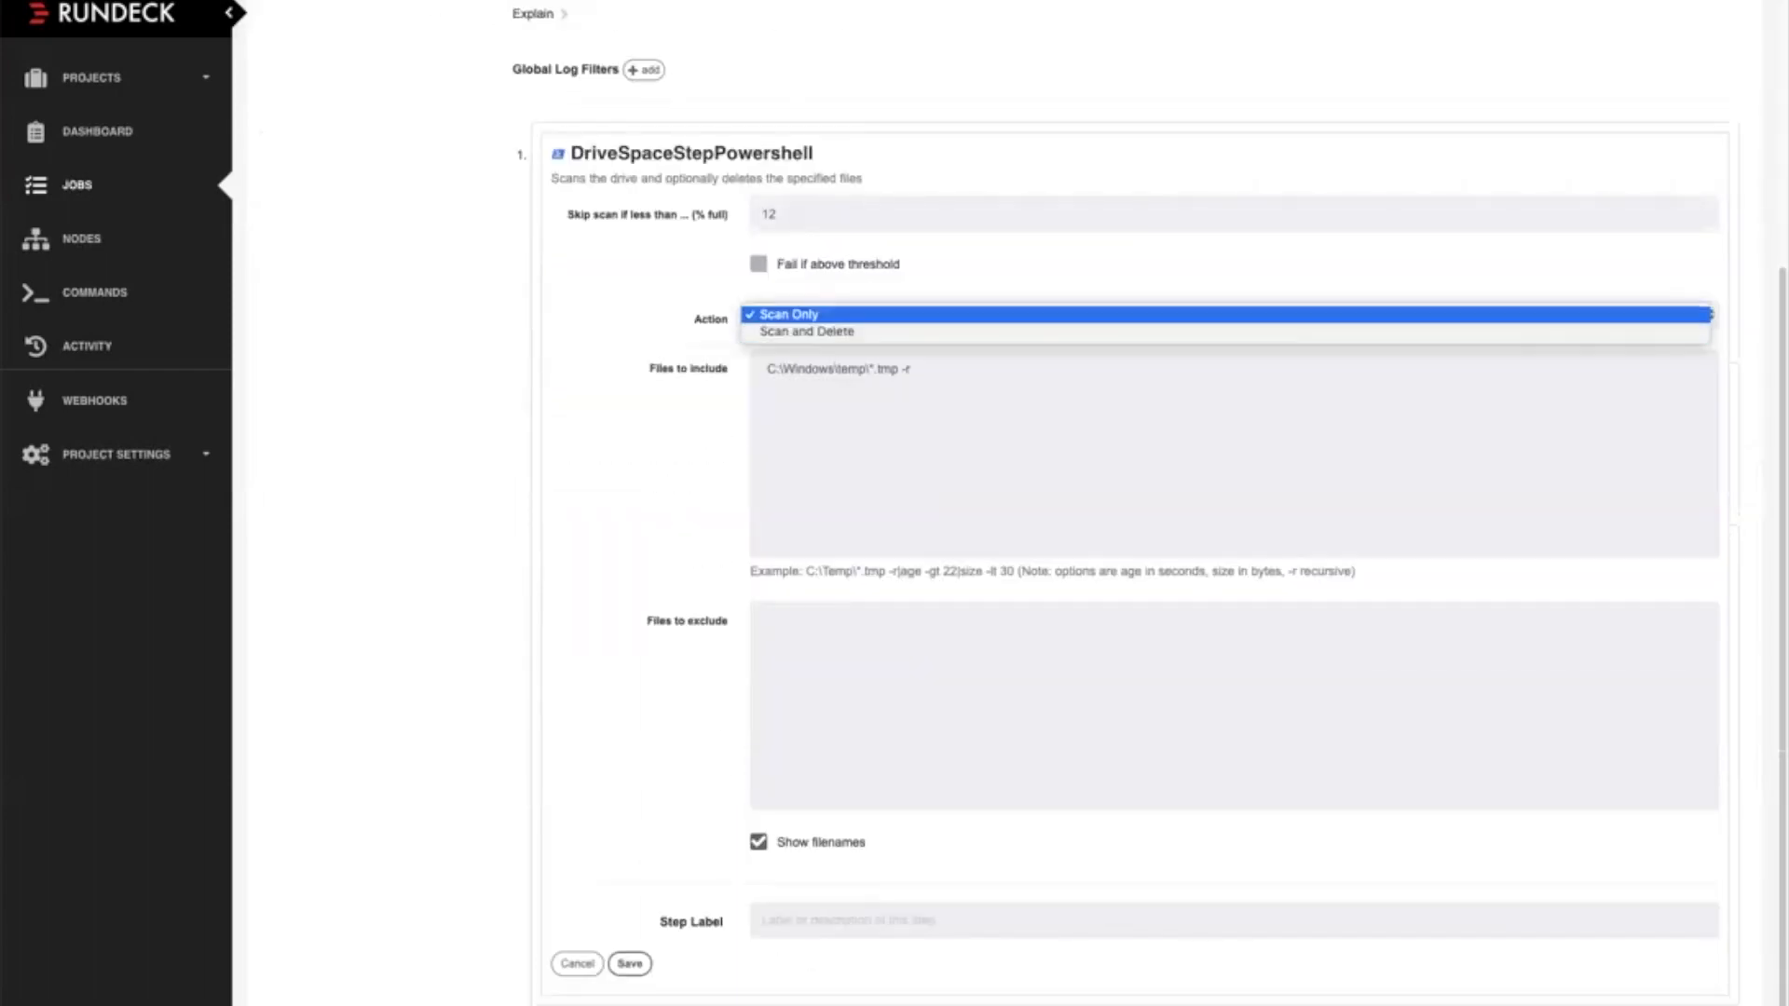
key("Escape")
left_click(912, 370)
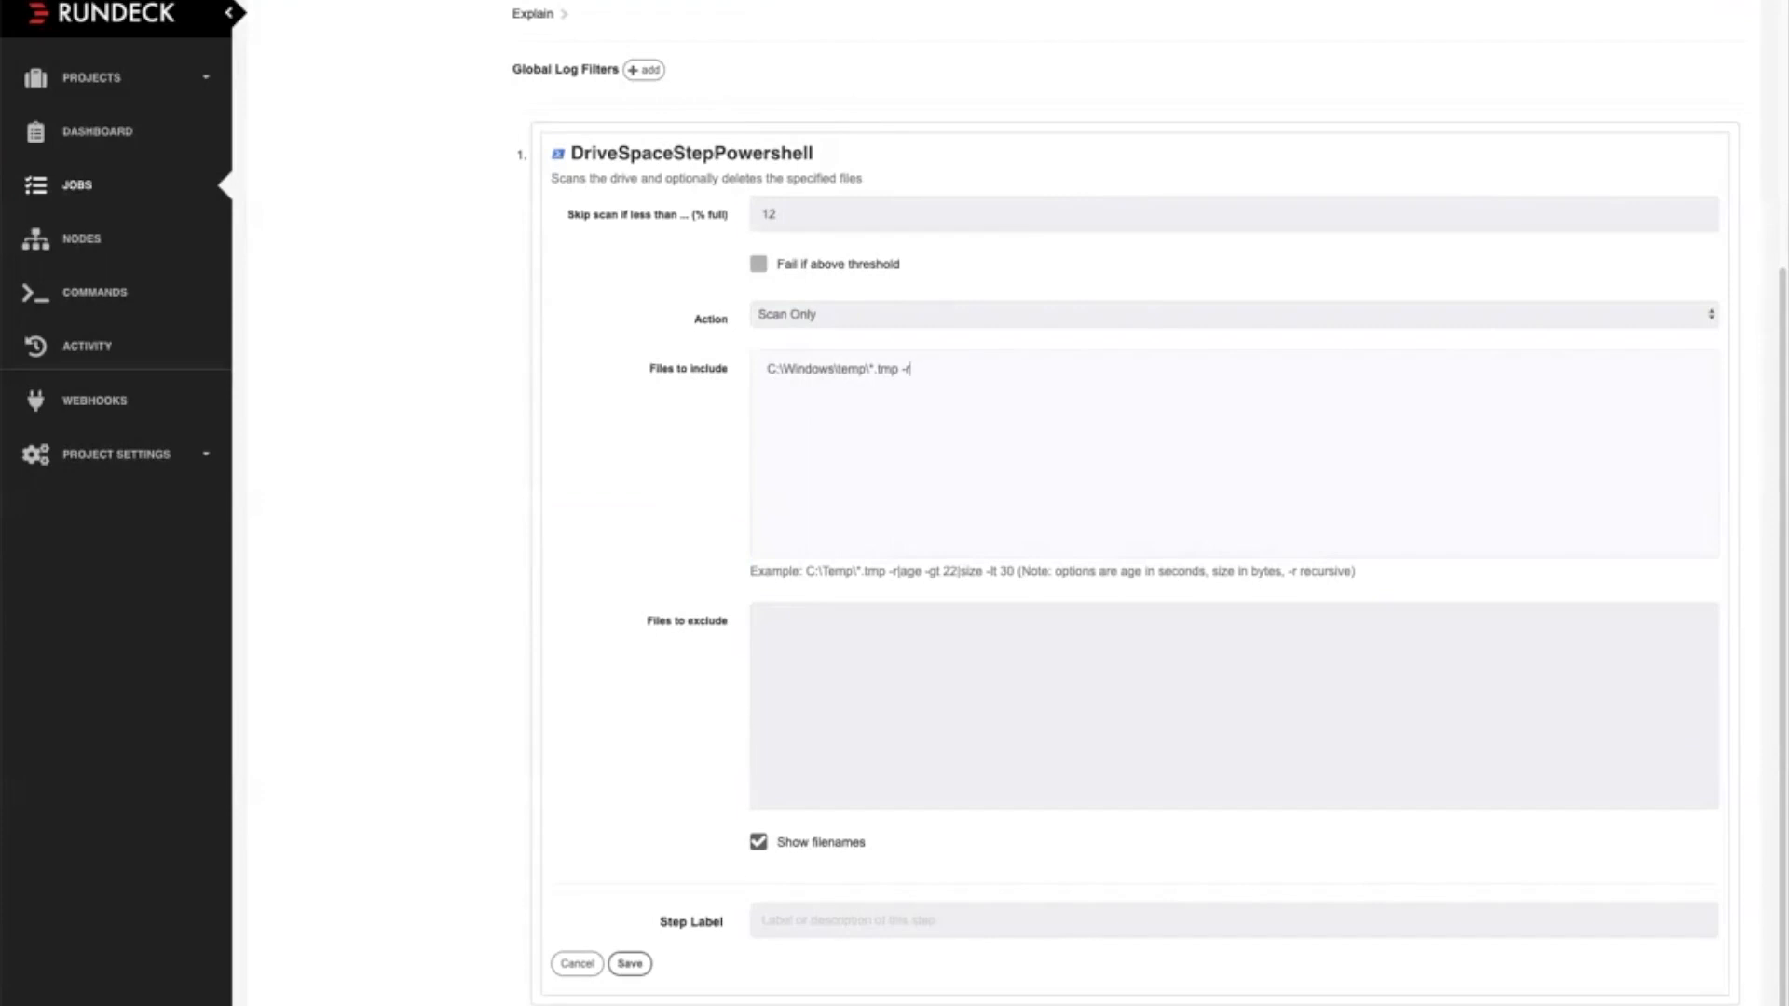
scroll(1149, 501, "down", 1)
scroll(1017, 509, "down", 1)
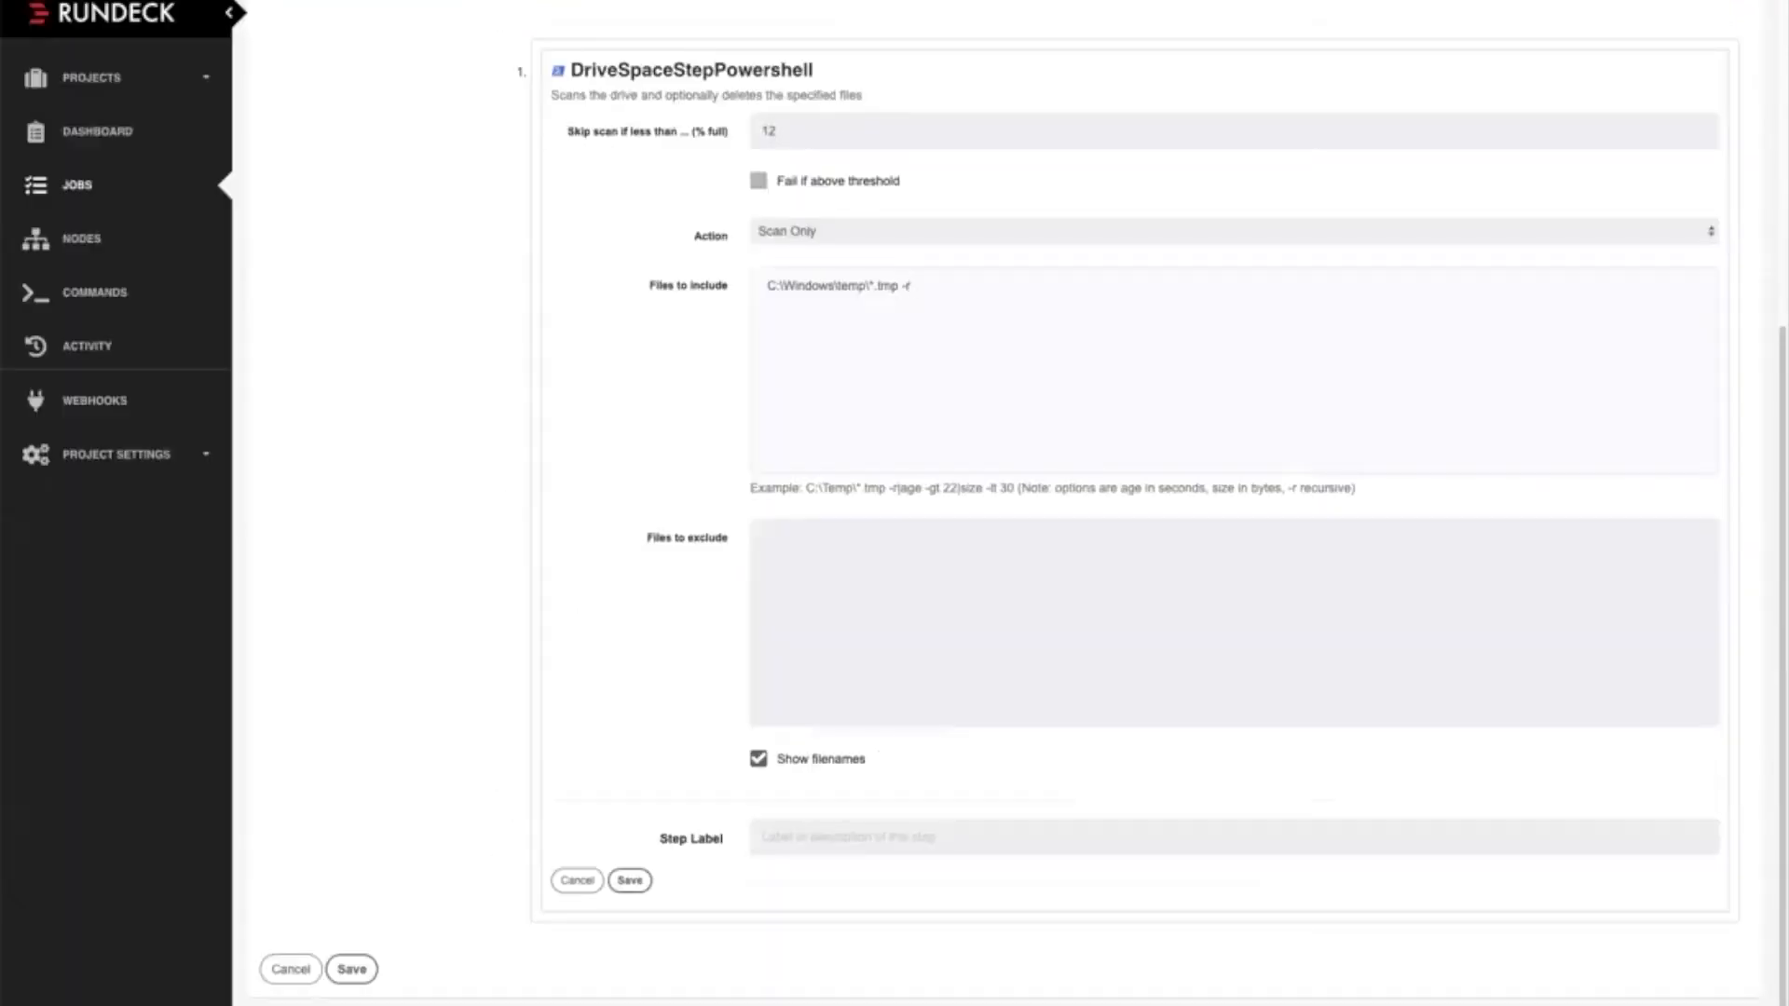
scroll(1135, 503, "up", 1)
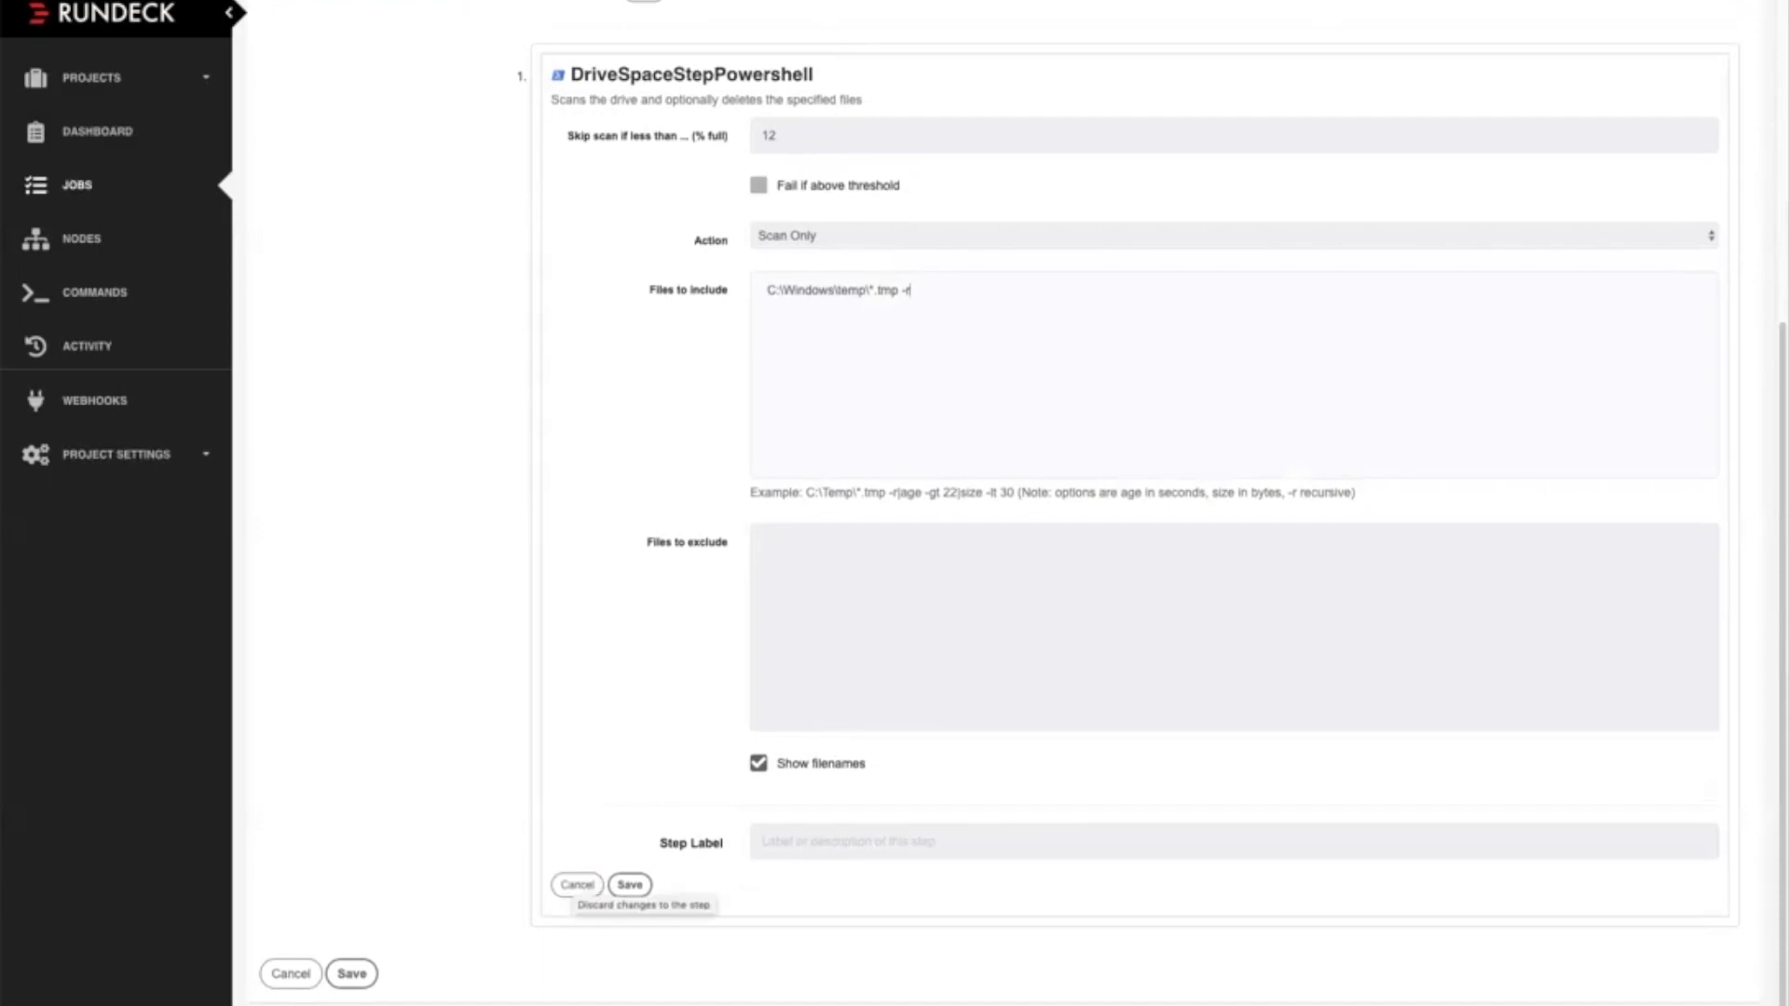
scroll(1135, 504, "up", 1)
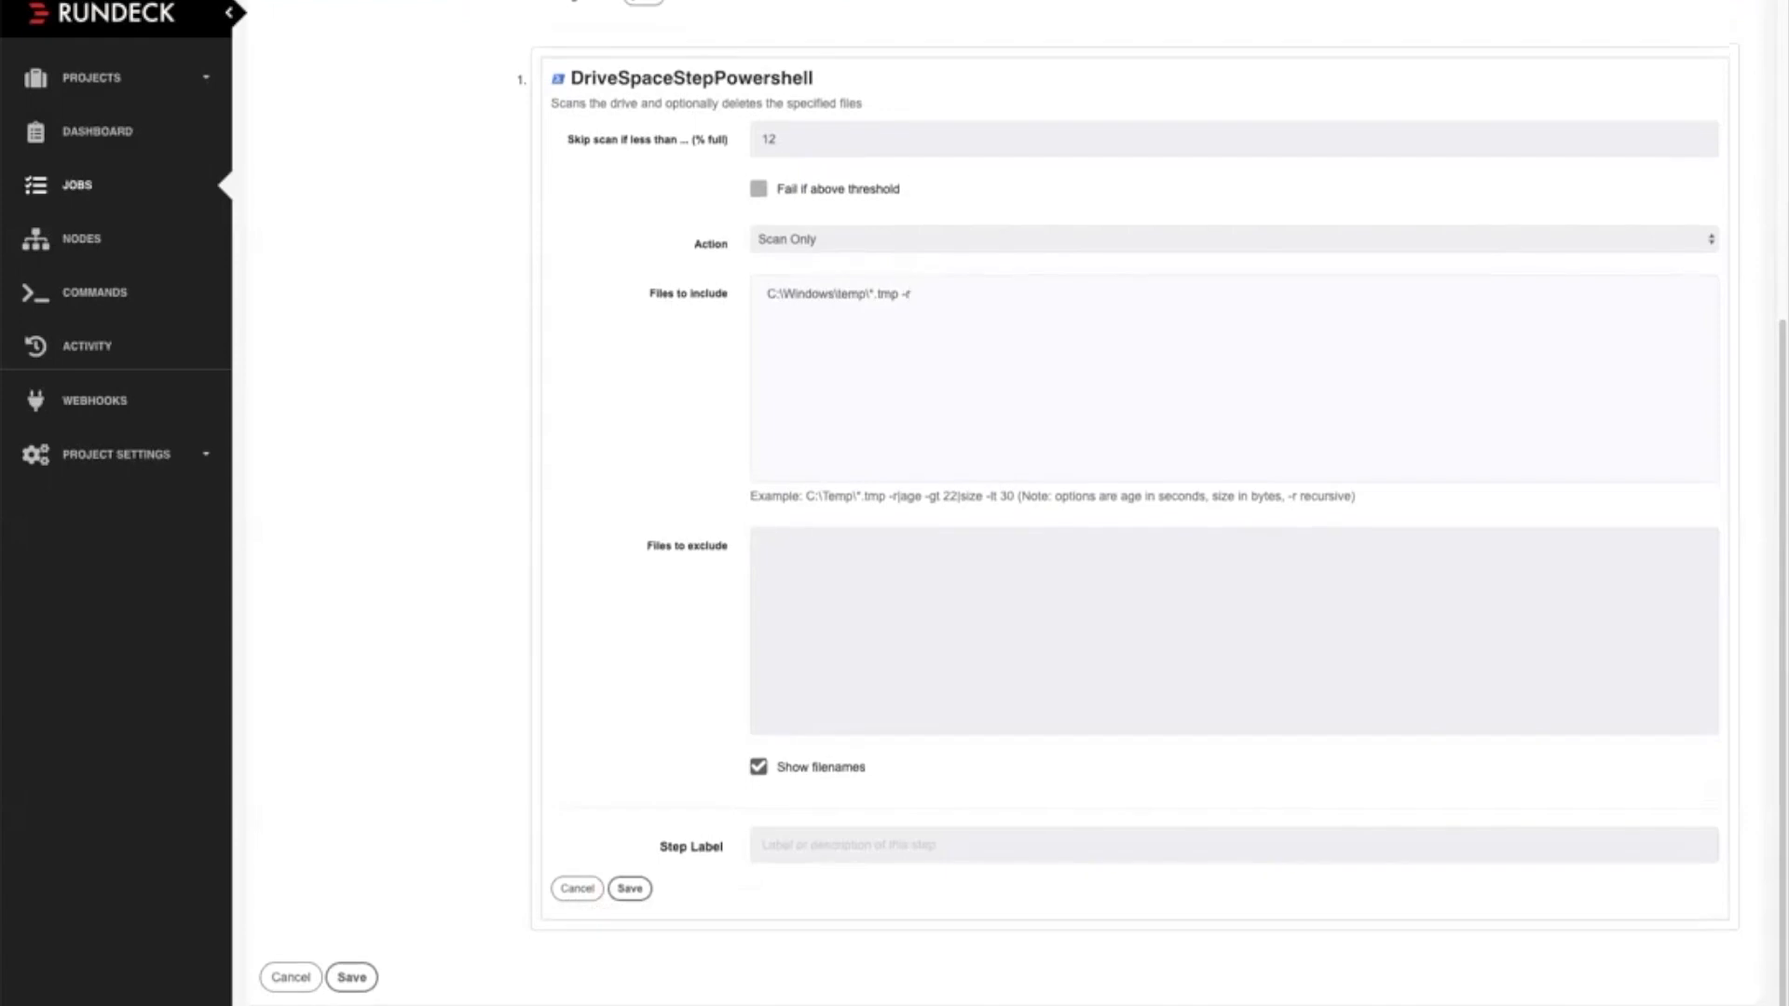
scroll(1135, 503, "up", 1)
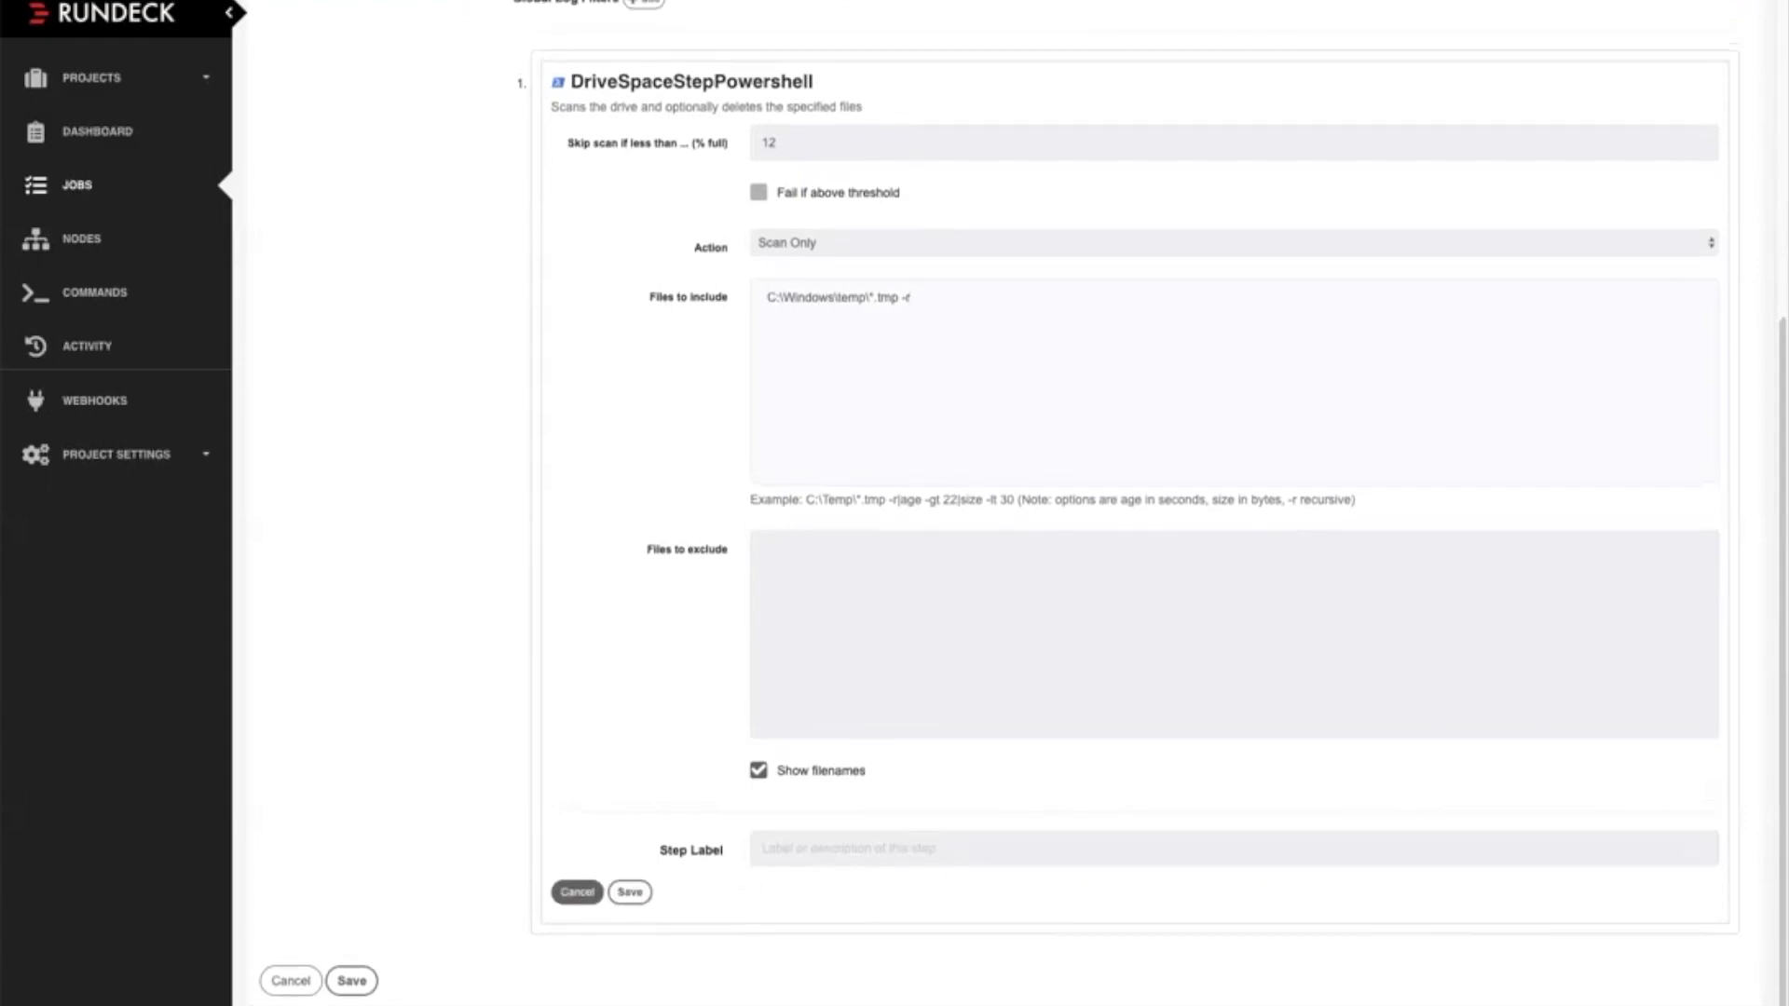
left_click(577, 892)
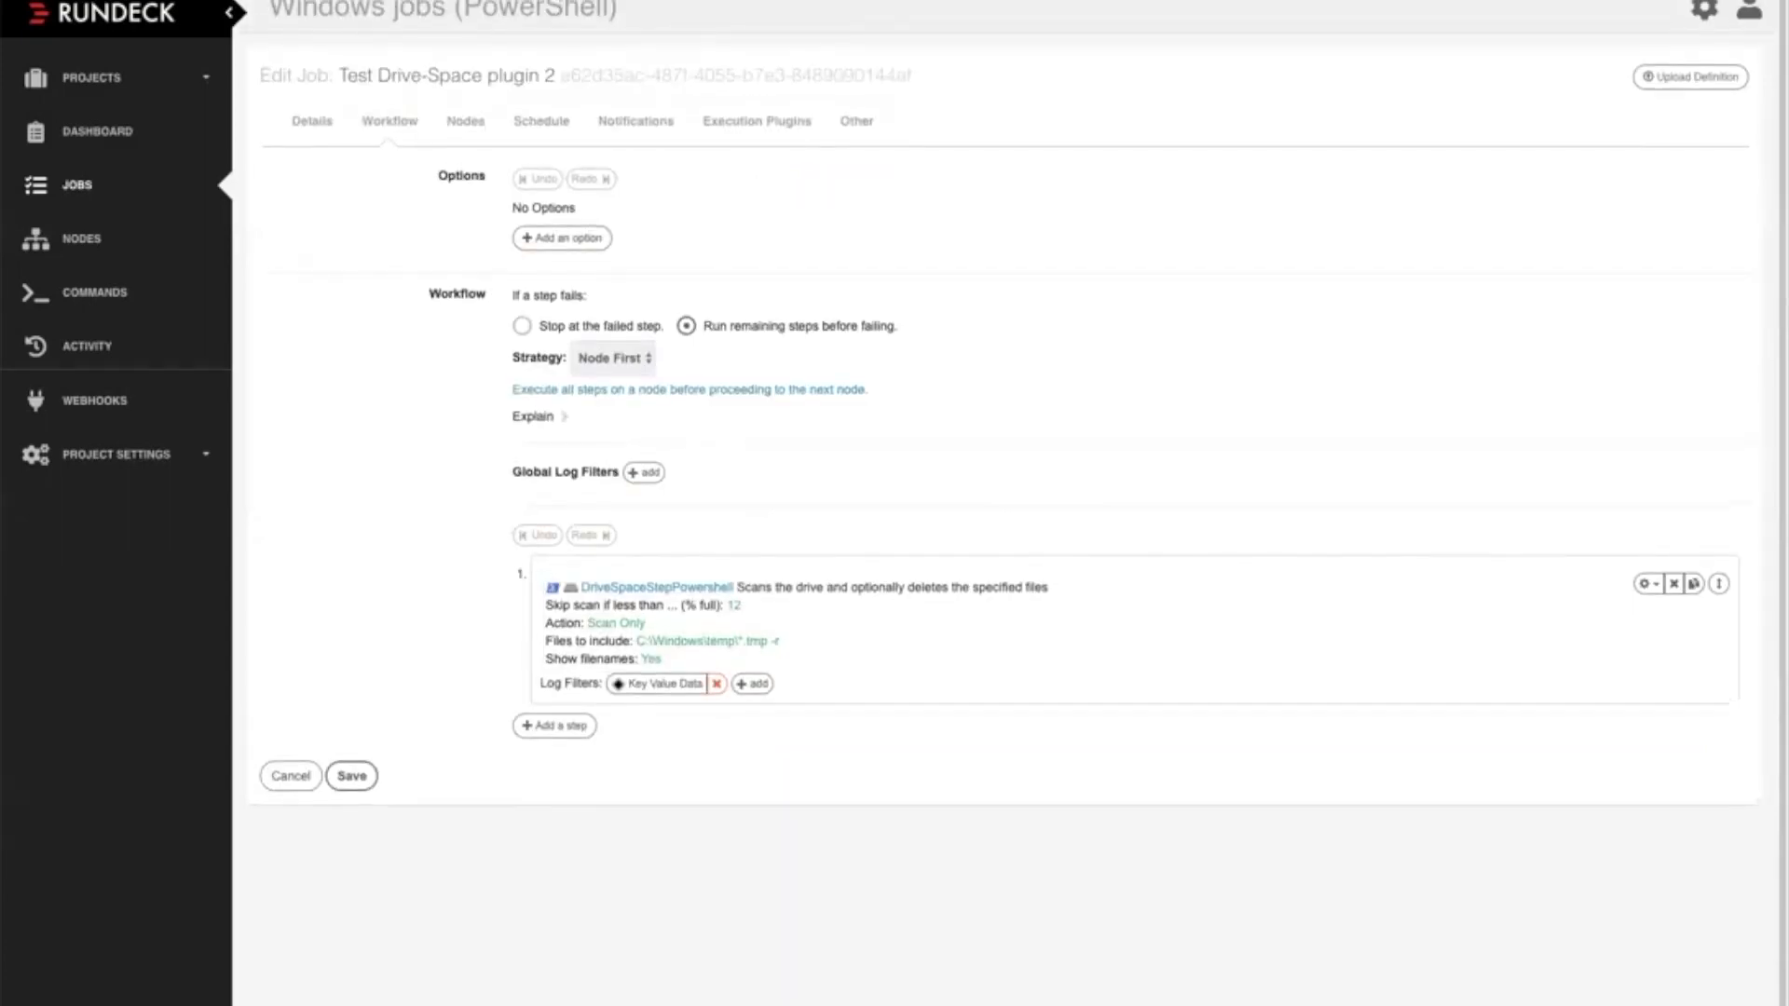
Leave the editor for the jobs list and run "Service - Restart a service that you pick" with spooler as the service
left_click(37, 9)
key("Return")
scroll(1007, 522, "down", 7)
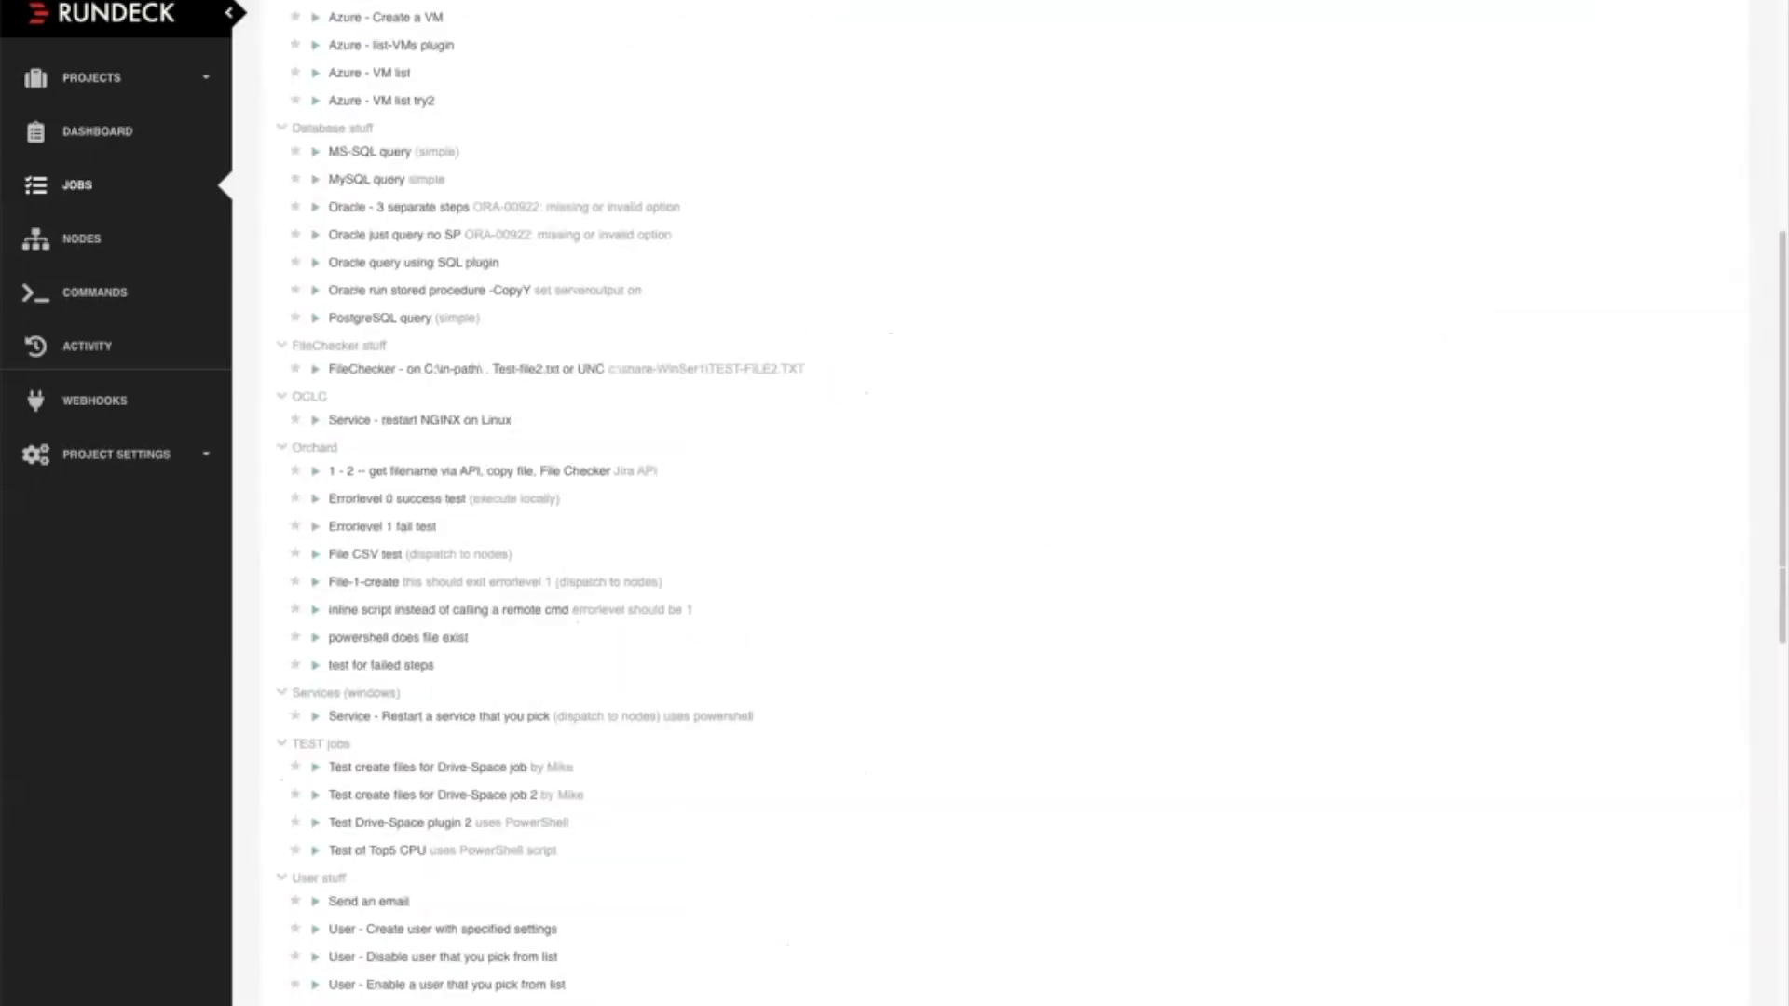
scroll(1006, 522, "down", 2)
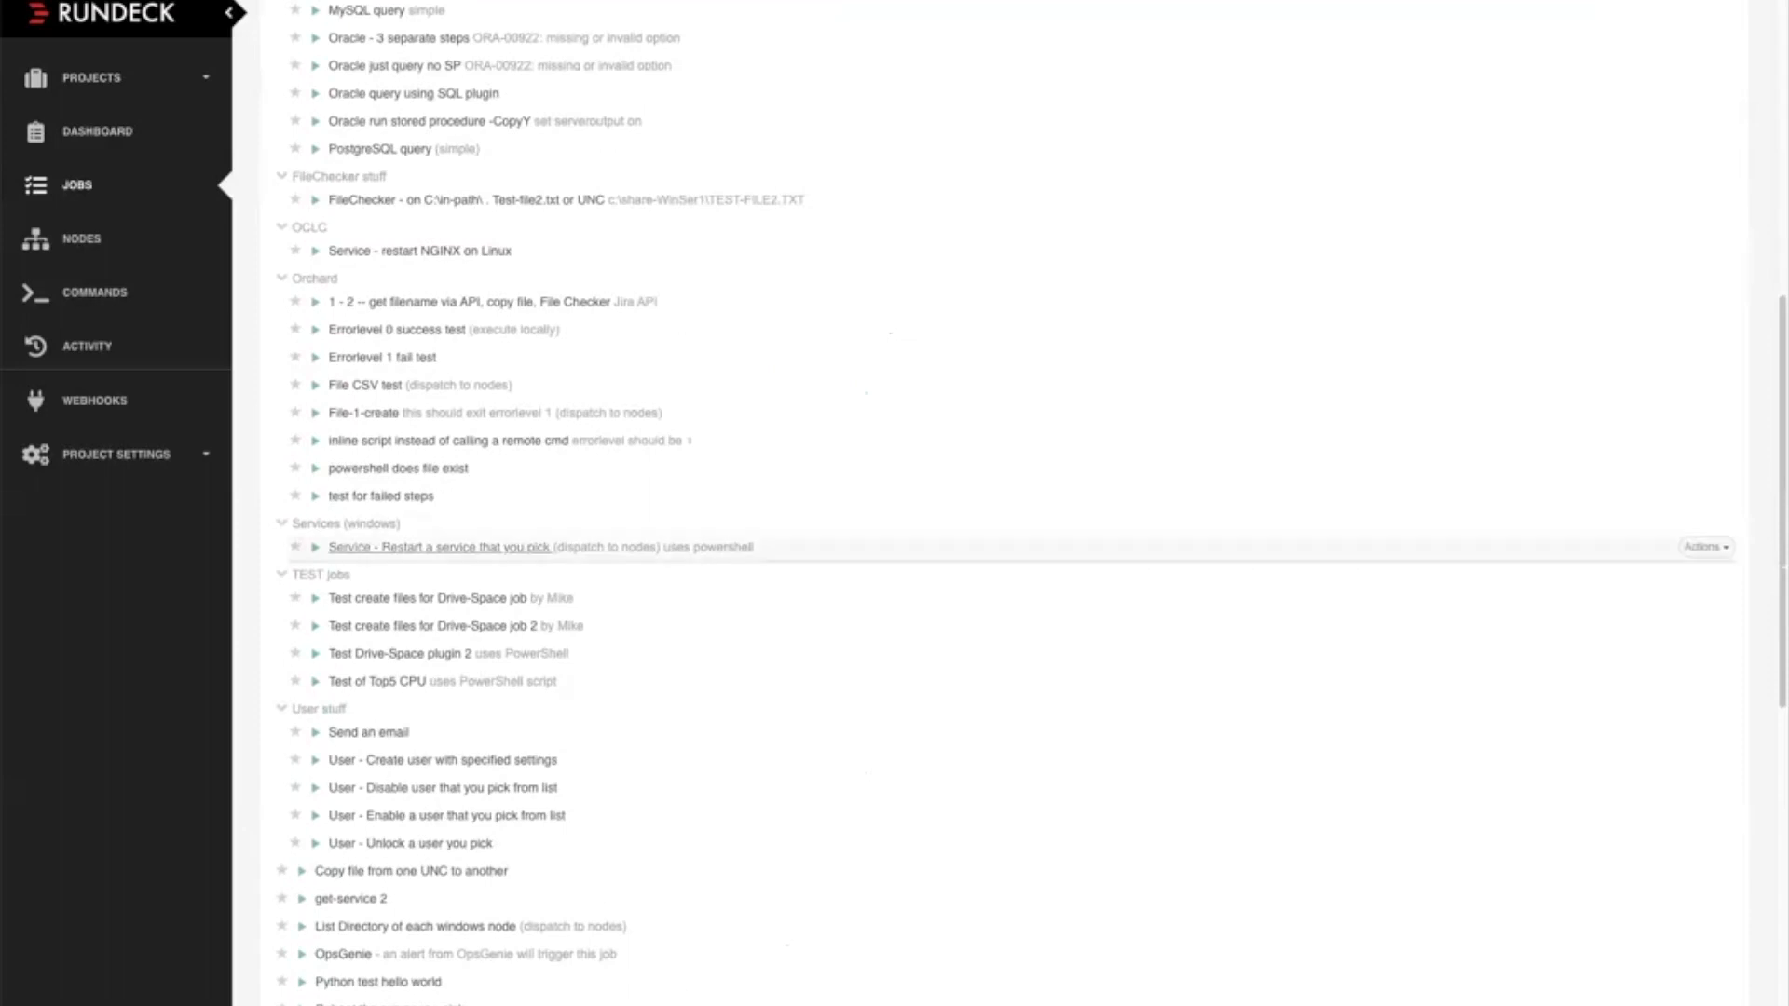
left_click(438, 547)
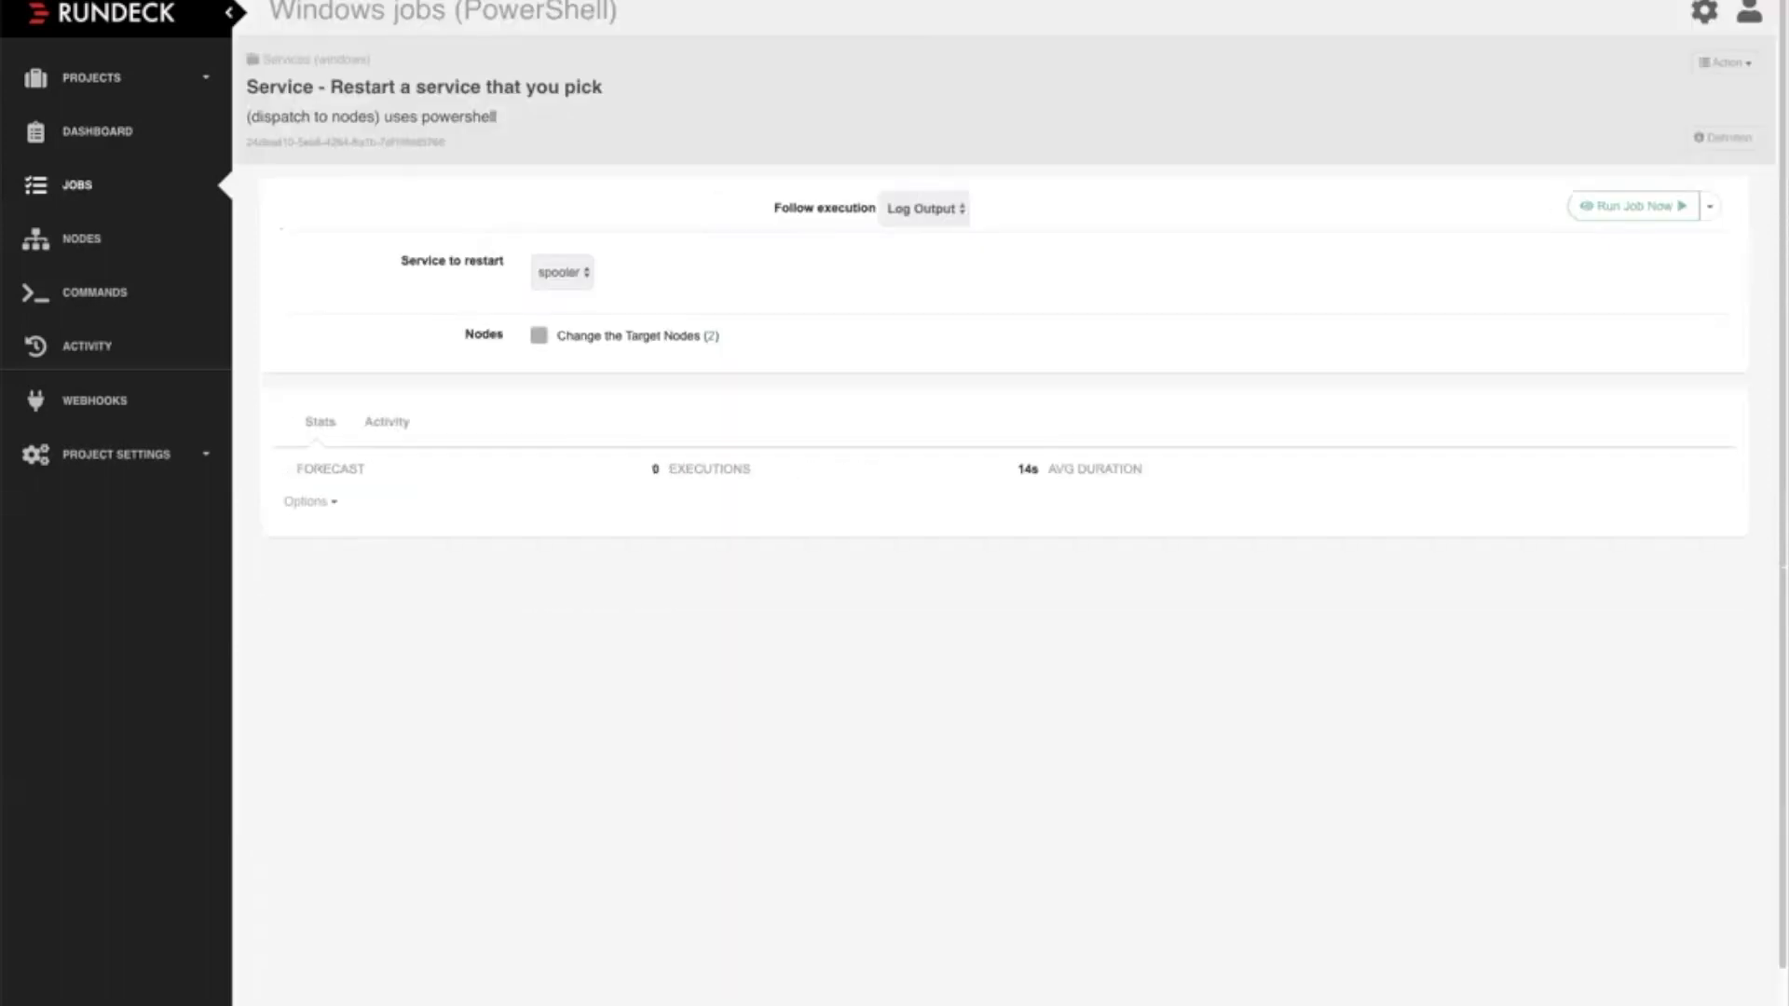
left_click(562, 272)
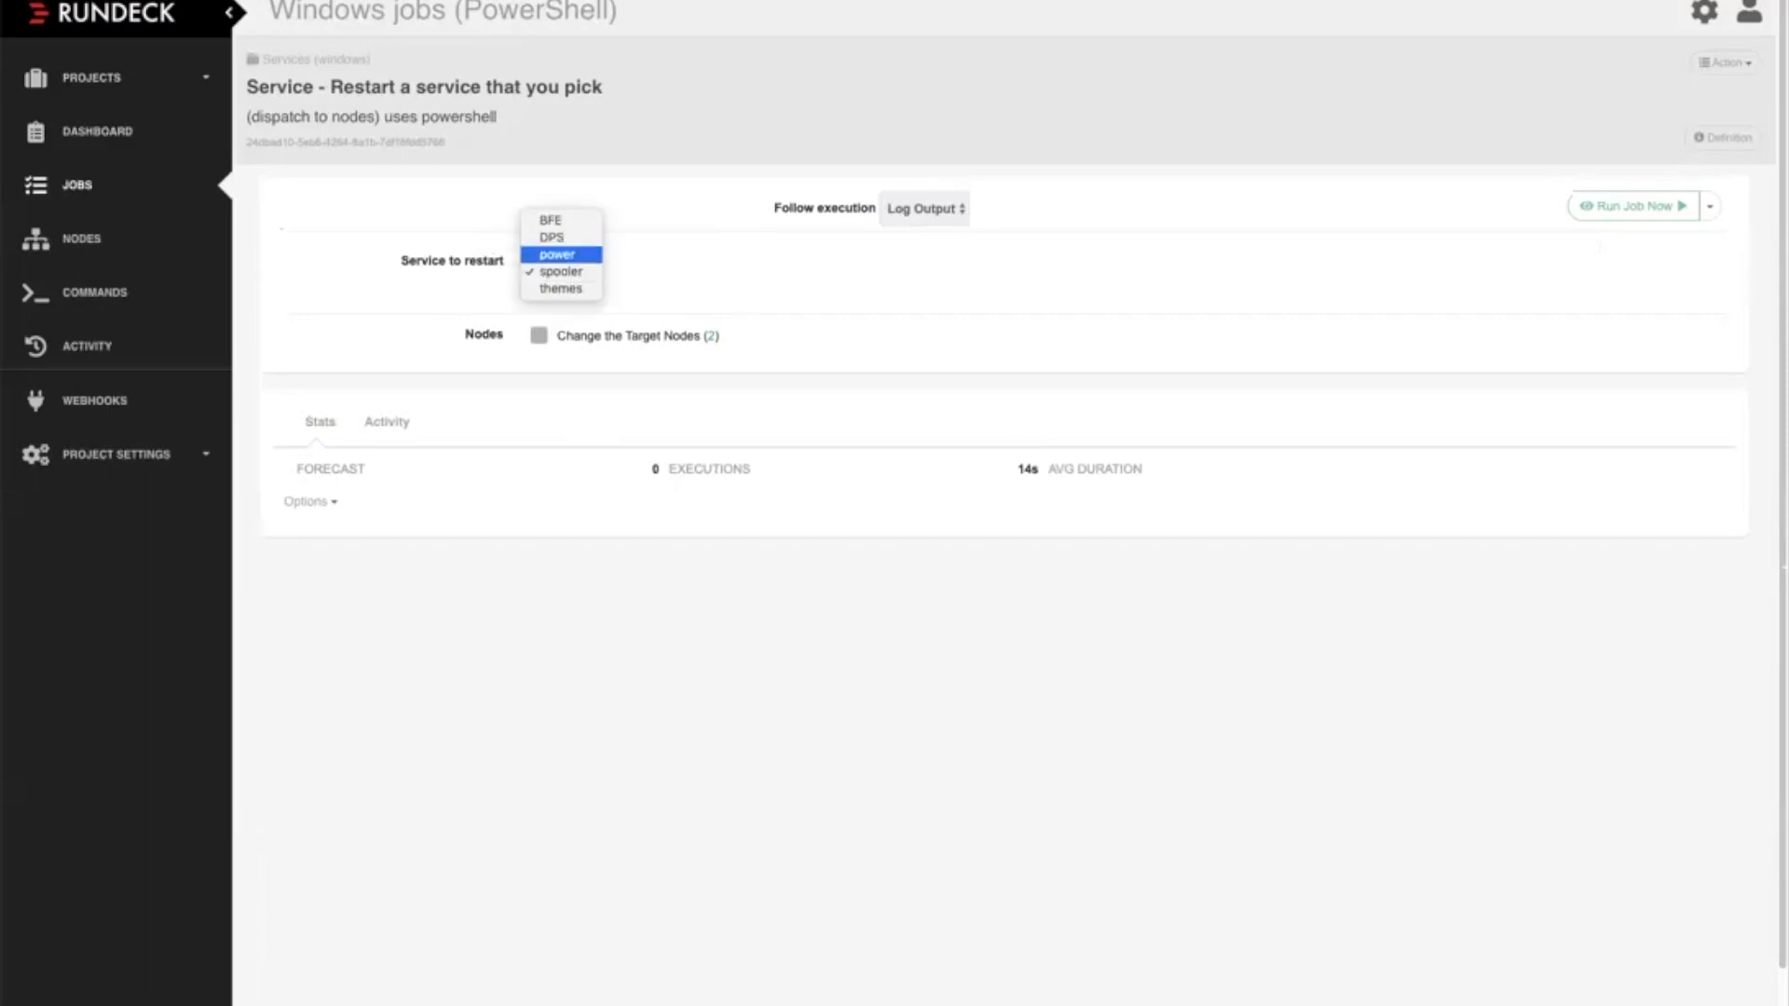
key("Return")
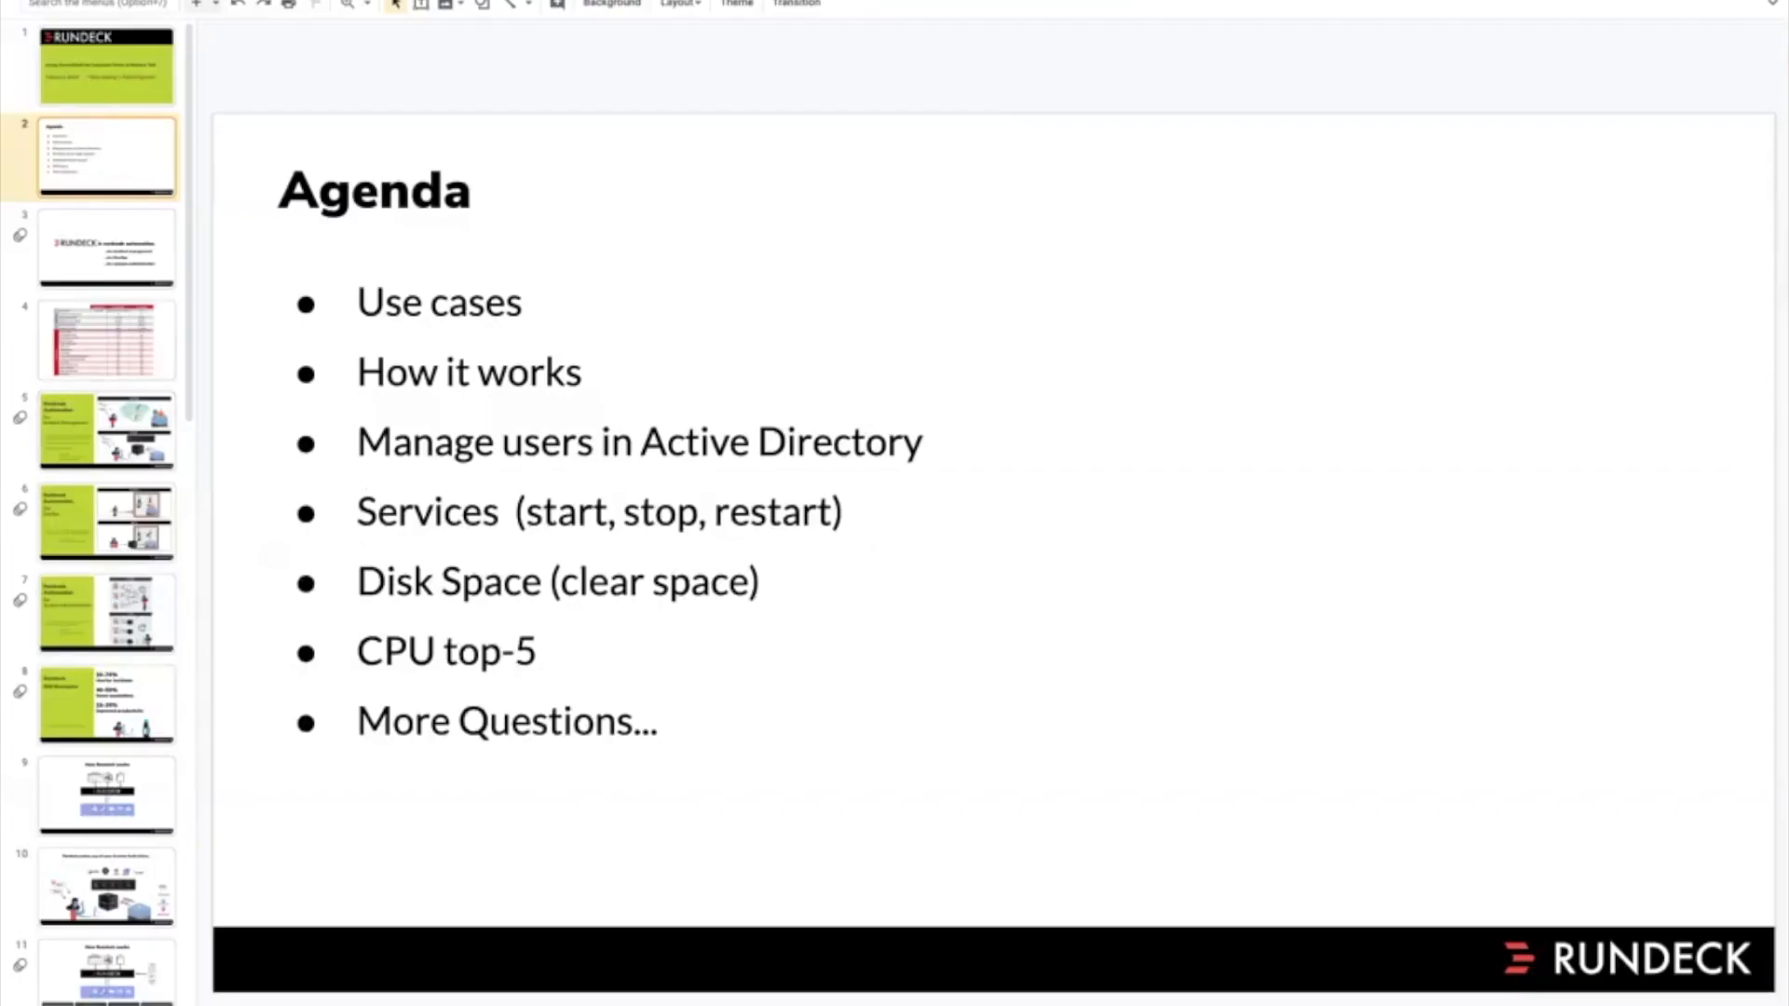
Switch to the Google Slides presentation and show slide 4, comparing Community, Enterprise and Platinum support and features
left_click(107, 341)
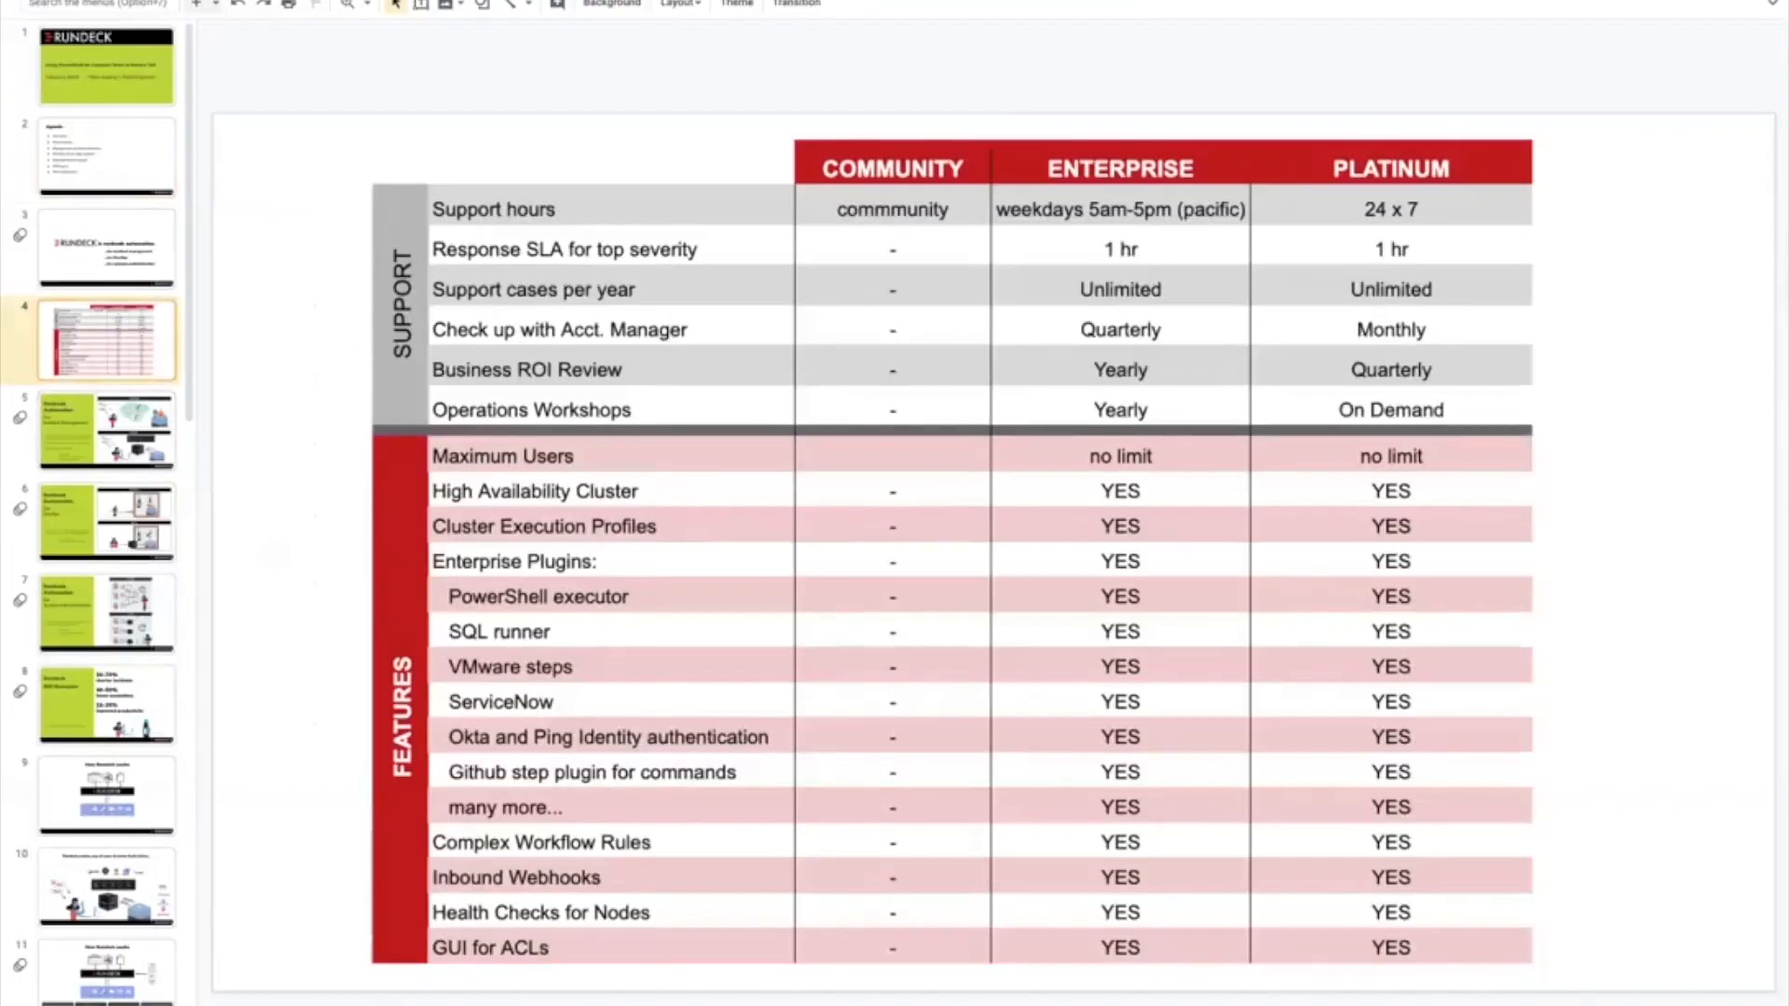